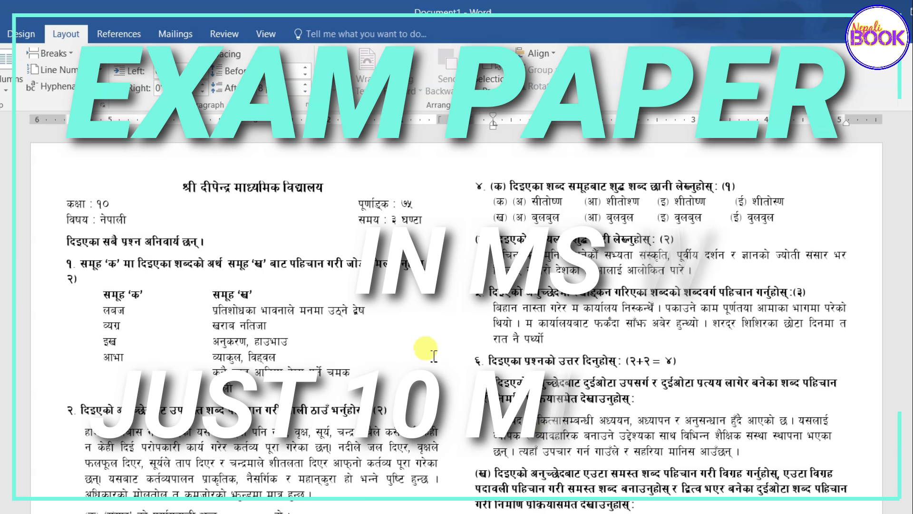
Scroll down through the two-column exam paper and back up toward the top.
scroll(573, 435, "down", 1)
scroll(570, 434, "down", 5)
scroll(489, 438, "down", 5)
scroll(490, 438, "down", 5)
scroll(490, 437, "down", 4)
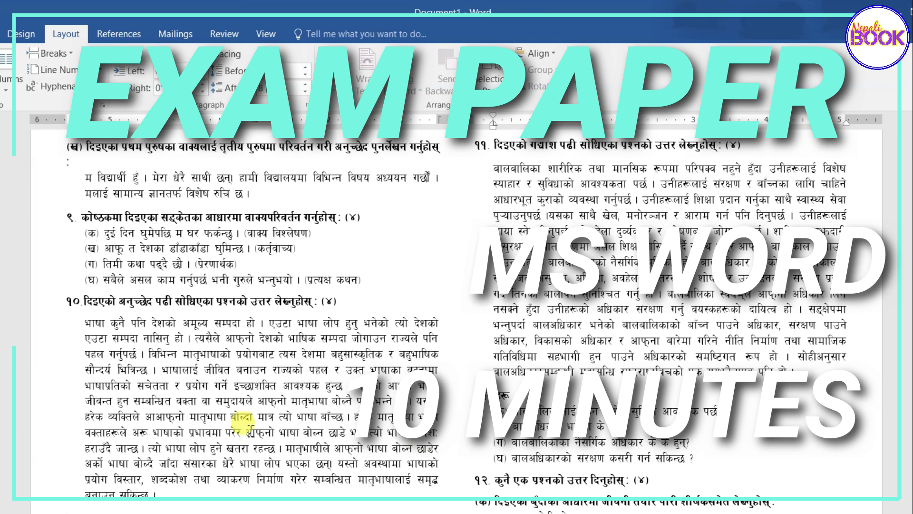
scroll(266, 428, "down", 5)
scroll(333, 428, "down", 5)
scroll(380, 381, "down", 3)
scroll(476, 405, "down", 3)
scroll(476, 428, "down", 5)
scroll(381, 475, "down", 5)
scroll(429, 428, "down", 5)
scroll(428, 428, "down", 3)
scroll(352, 471, "down", 5)
scroll(371, 437, "up", 3)
scroll(380, 440, "up", 5)
scroll(388, 445, "up", 5)
scroll(385, 443, "up", 5)
scroll(386, 442, "up", 5)
scroll(386, 445, "up", 5)
scroll(386, 445, "up", 5)
scroll(385, 445, "up", 5)
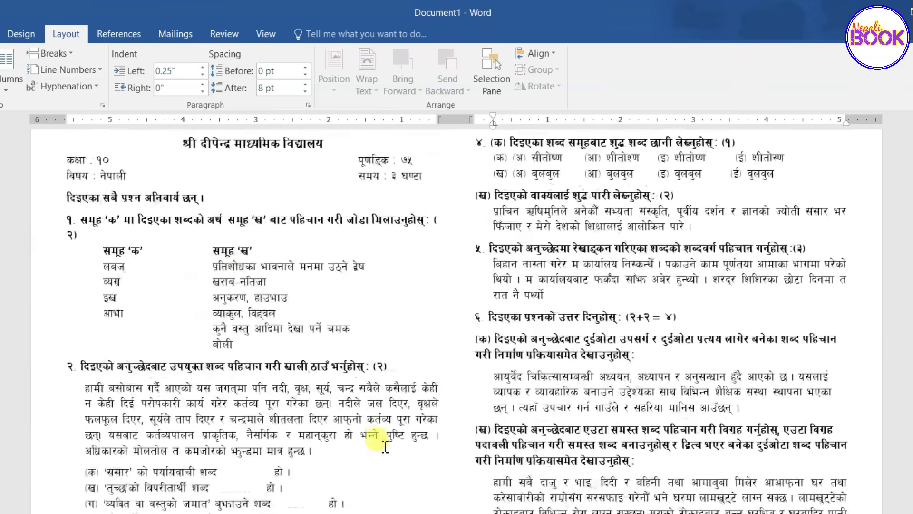
scroll(387, 446, "up", 3)
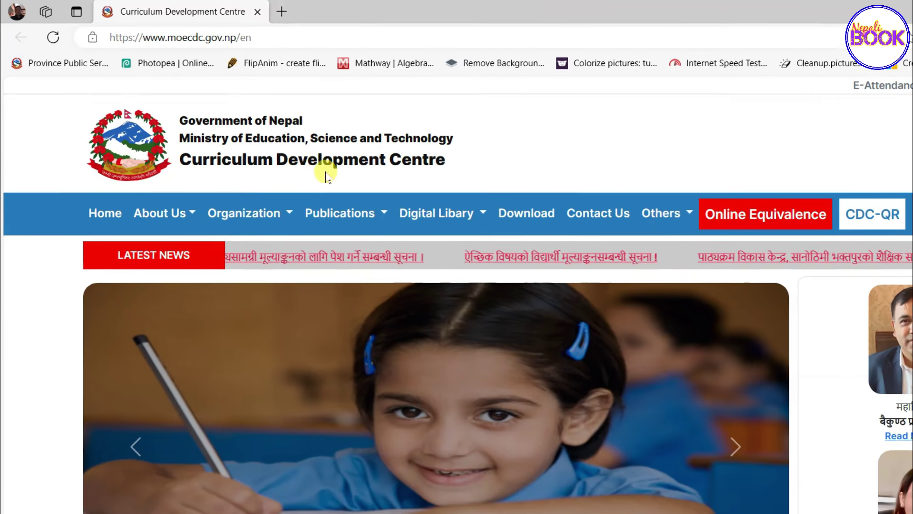
Look through the CDC site's Digital Library and Organization menu options.
left_click(364, 181)
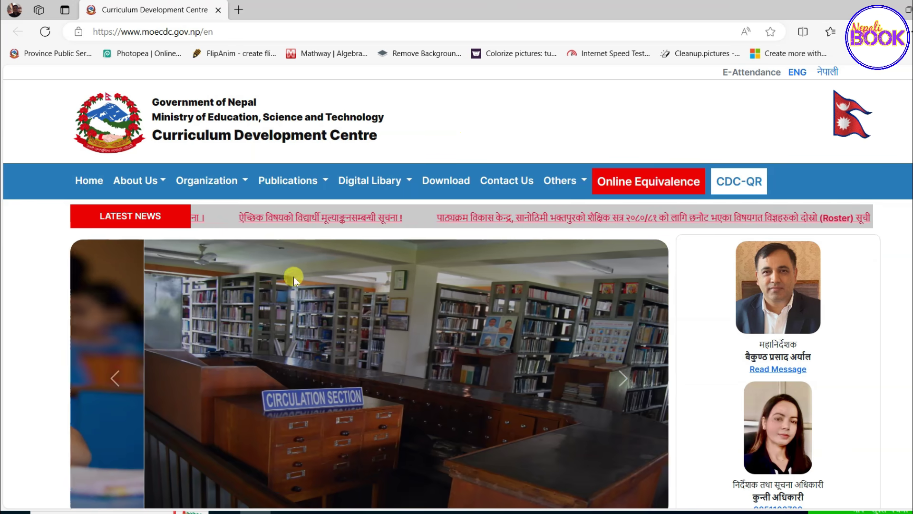
left_click(207, 180)
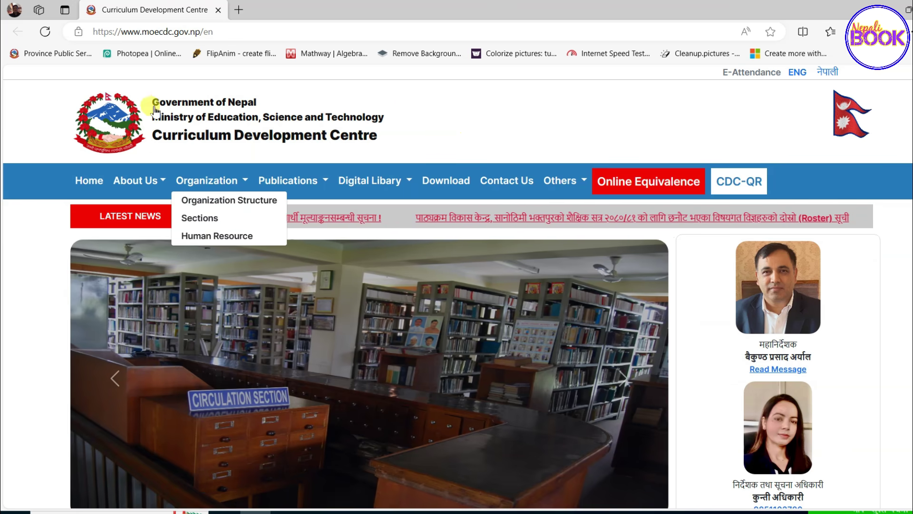
left_click(155, 111)
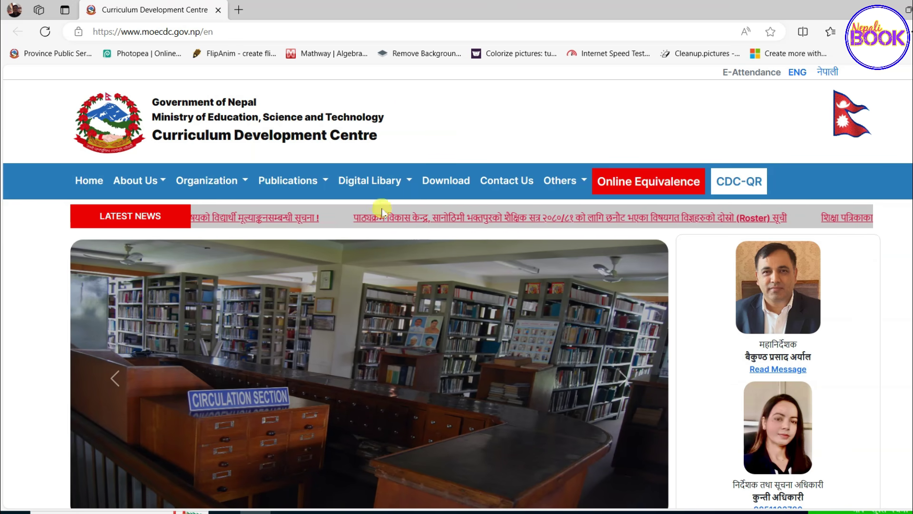
Scroll down the CDC homepage to the resource tiles and select Specification Grid.
scroll(424, 289, "down", 6)
scroll(424, 293, "down", 6)
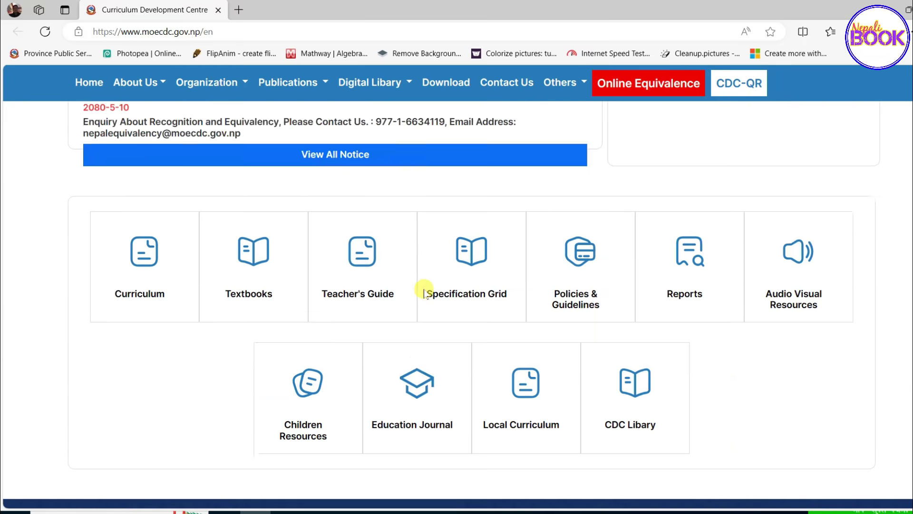
scroll(424, 291, "down", 2)
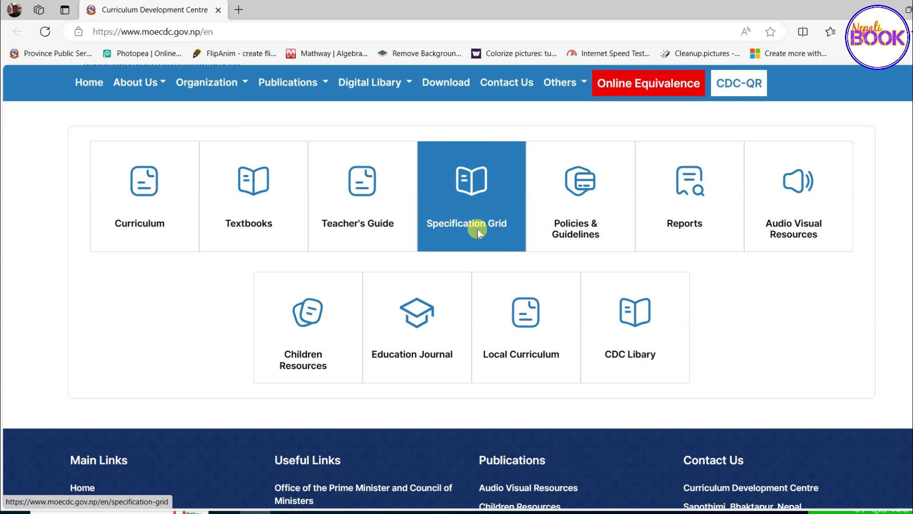
left_click(468, 220)
Open the Specification Grid list in a new tab and page through to page 3, entries 21–30.
left_click(473, 214)
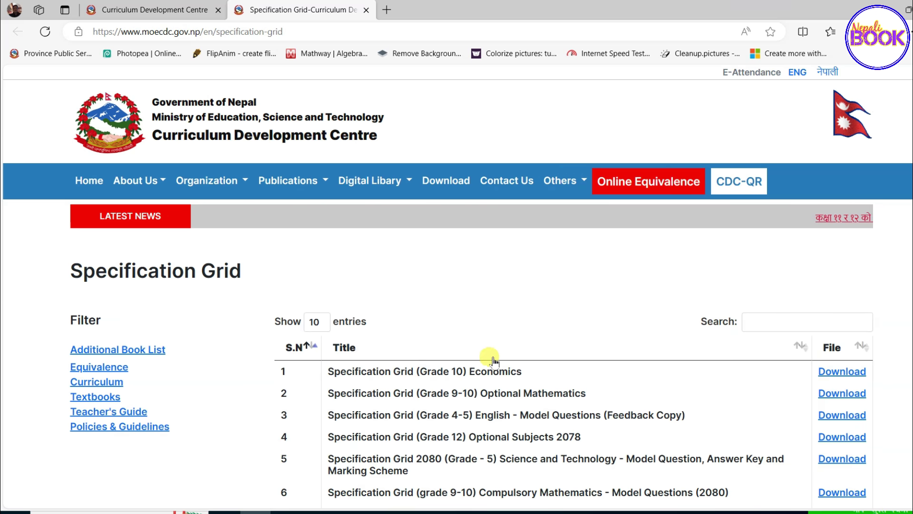
scroll(508, 361, "down", 3)
scroll(440, 322, "down", 2)
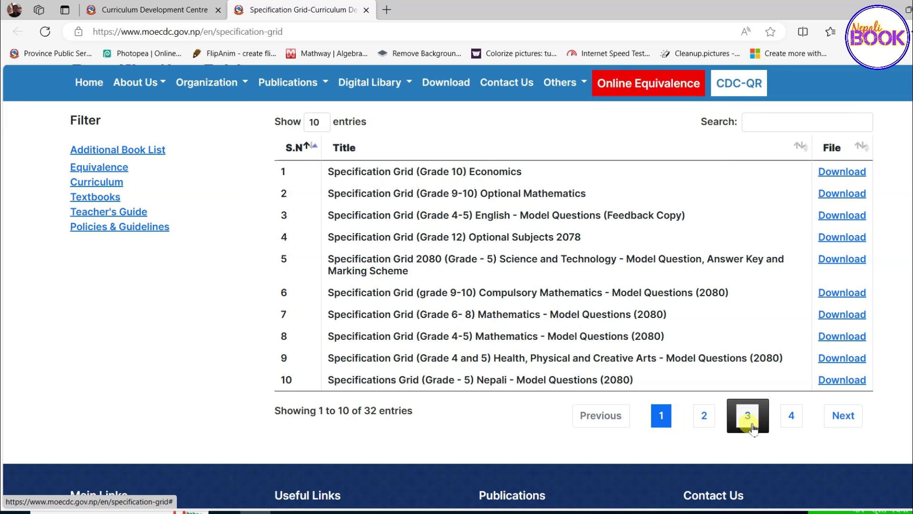
left_click(704, 419)
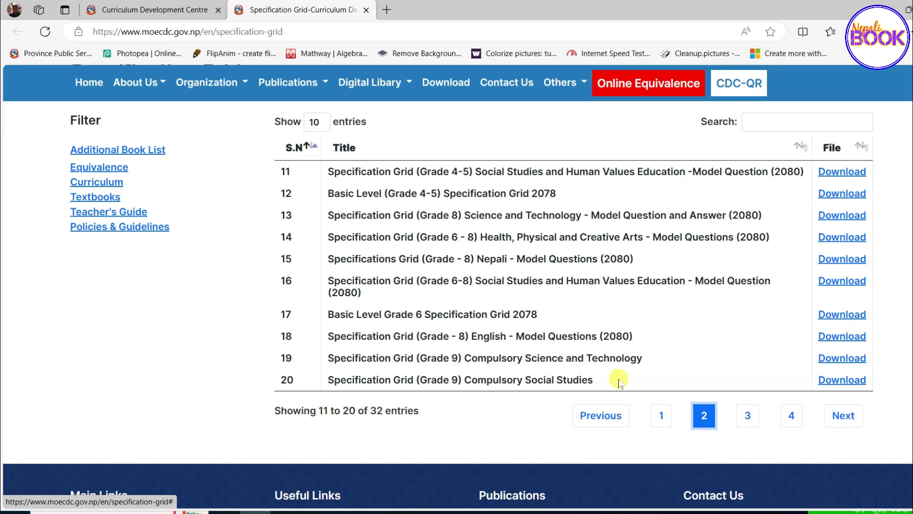
left_click(748, 415)
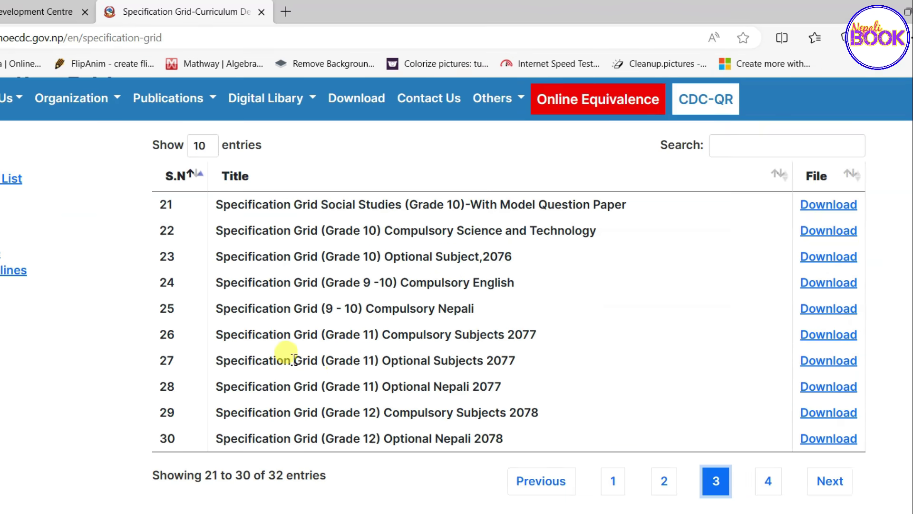
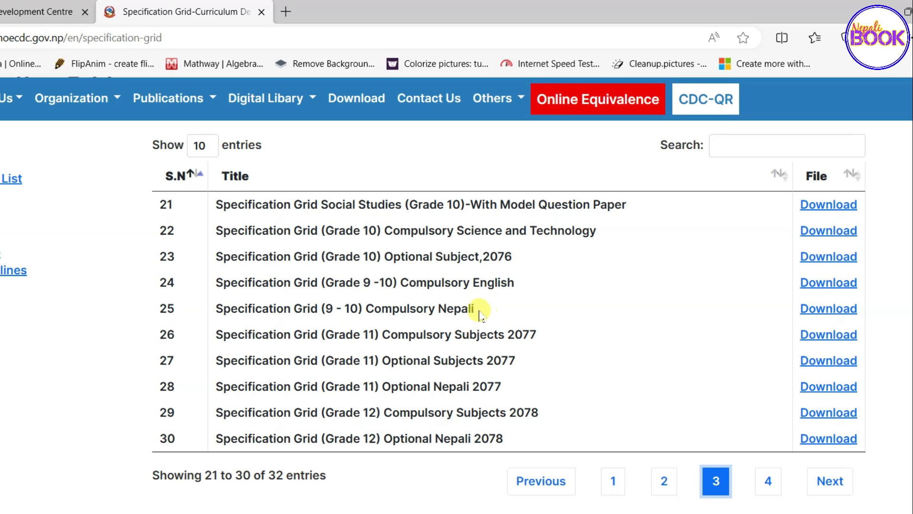
Download the Grade 9–10 Compulsory Nepali specification grid PDF from the CDC list.
left_click(823, 309)
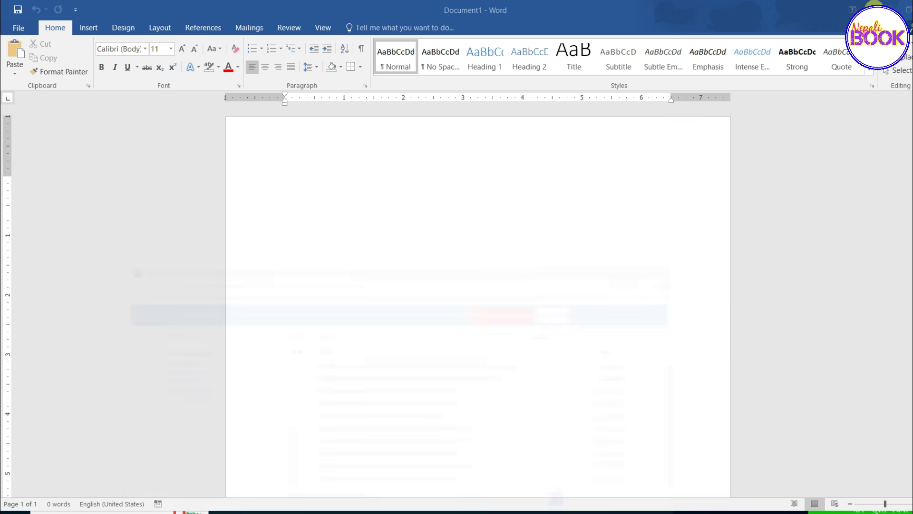
left_click(376, 512)
mouse_move(253, 236)
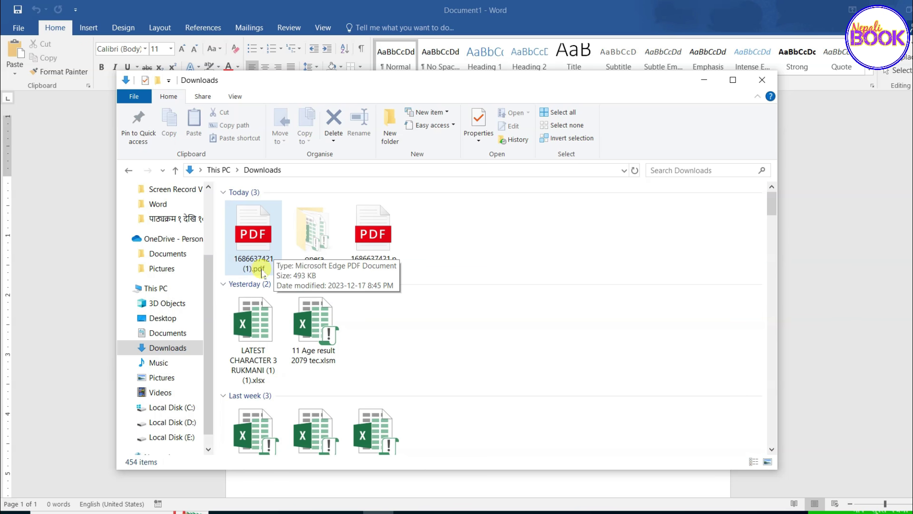
left_click(268, 236)
double_click(268, 232)
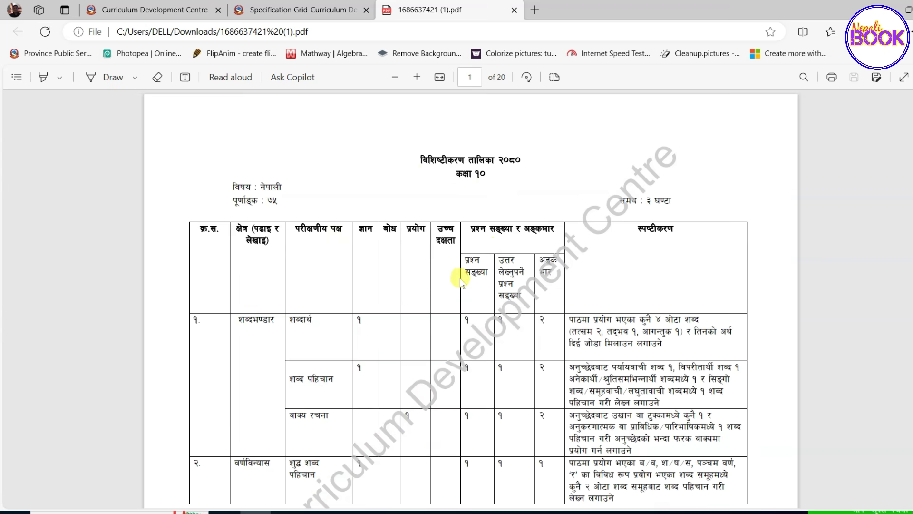
Scroll the PDF to the नमुना प्रश्न sample paper on page 6 and begin selecting its text.
scroll(460, 279, "down", 5)
scroll(461, 279, "down", 5)
scroll(461, 280, "down", 5)
scroll(461, 280, "down", 5)
scroll(461, 279, "down", 5)
scroll(457, 273, "down", 5)
scroll(457, 271, "down", 5)
scroll(428, 295, "down", 5)
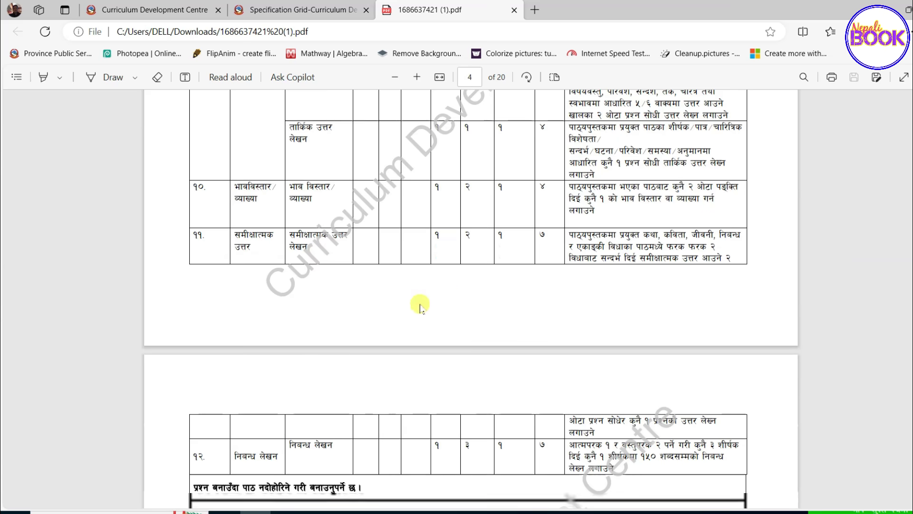
scroll(352, 377, "down", 5)
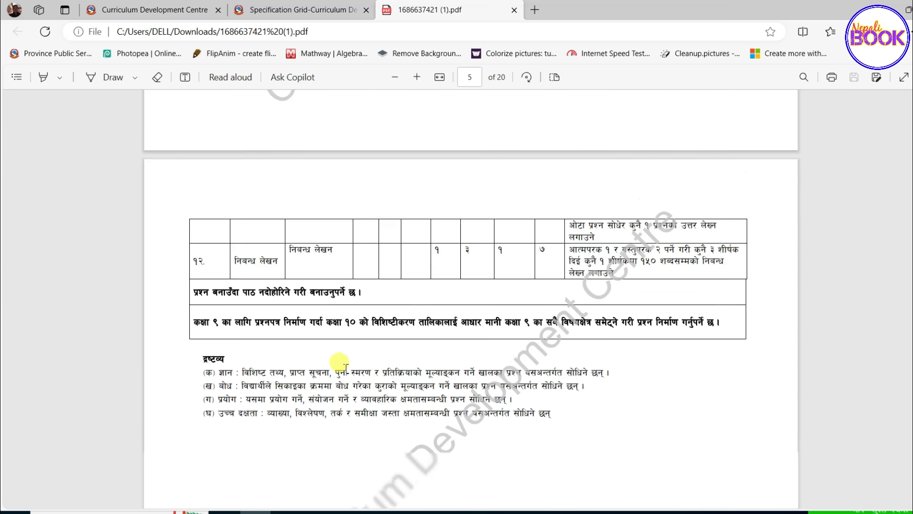
scroll(364, 333, "down", 3)
scroll(364, 333, "down", 5)
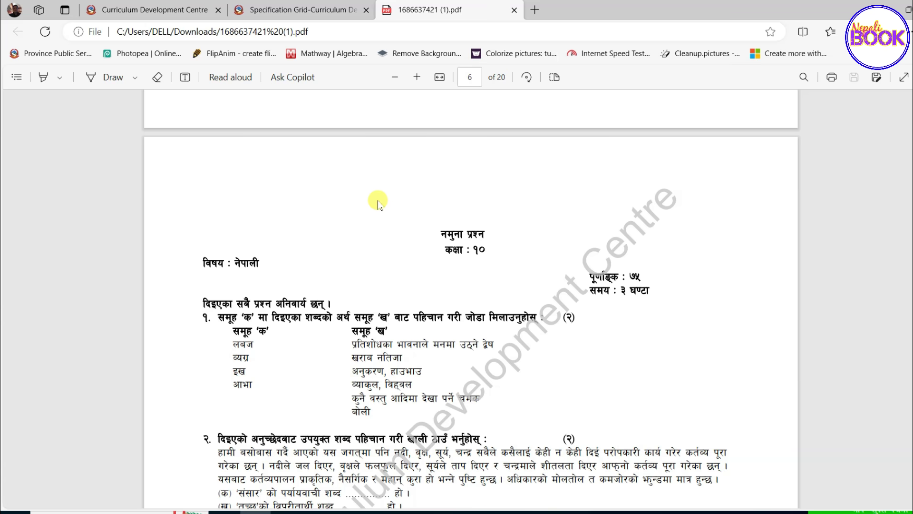
scroll(376, 200, "up", 3)
scroll(376, 200, "up", 3)
scroll(378, 209, "up", 5)
scroll(378, 216, "down", 5)
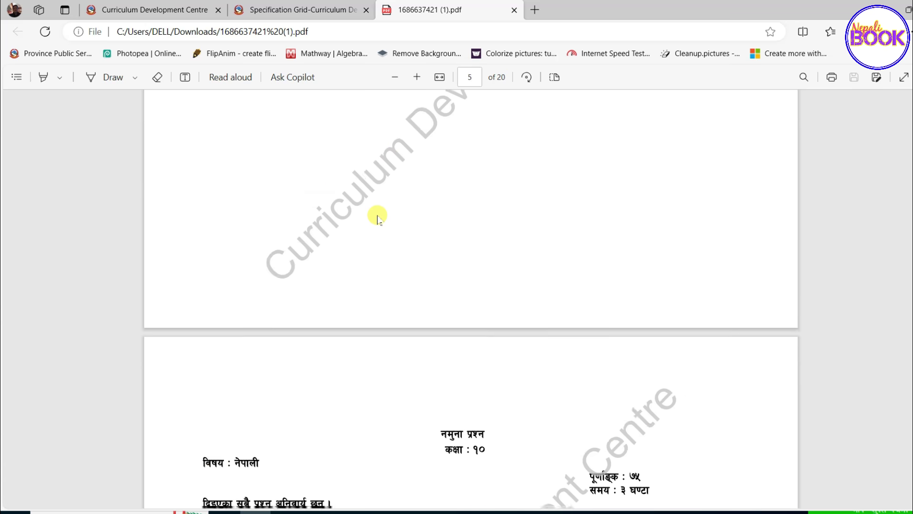
scroll(476, 200, "down", 3)
scroll(304, 318, "down", 2)
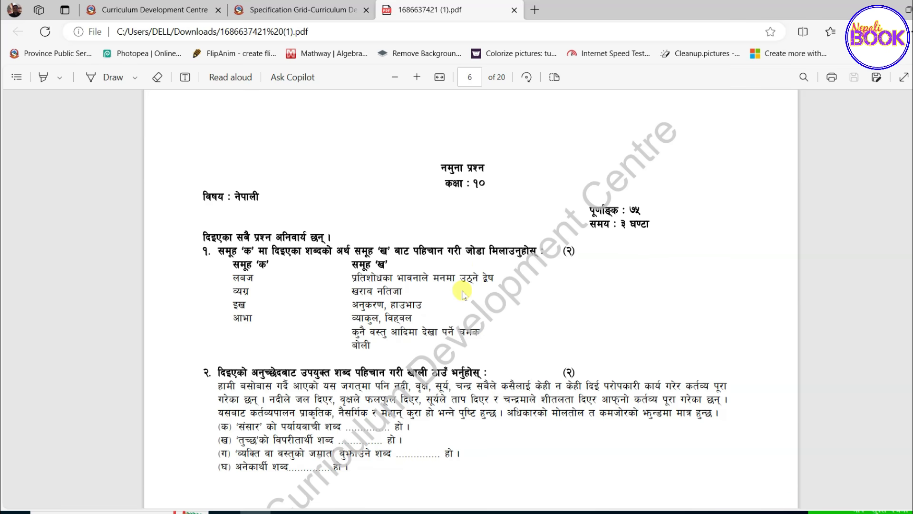
scroll(465, 285, "down", 5)
scroll(465, 292, "up", 2)
scroll(464, 294, "up", 5)
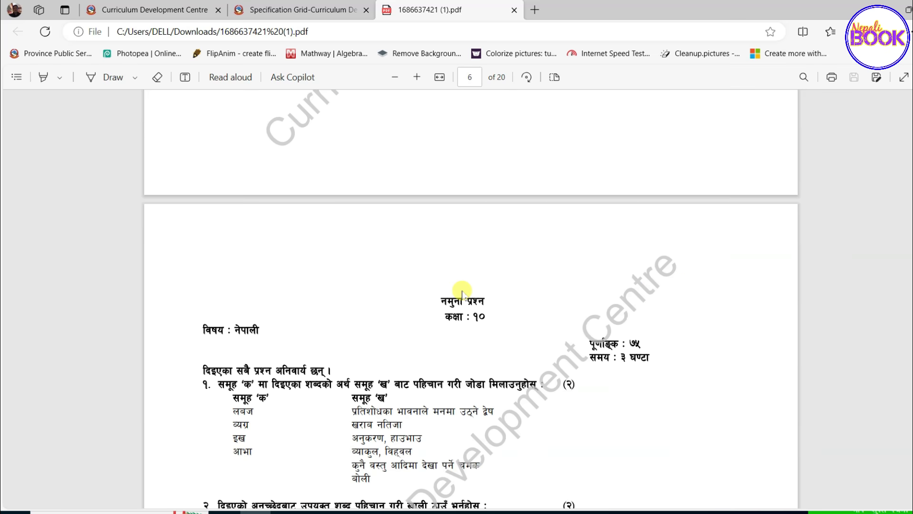
scroll(462, 266, "down", 2)
scroll(457, 214, "down", 1)
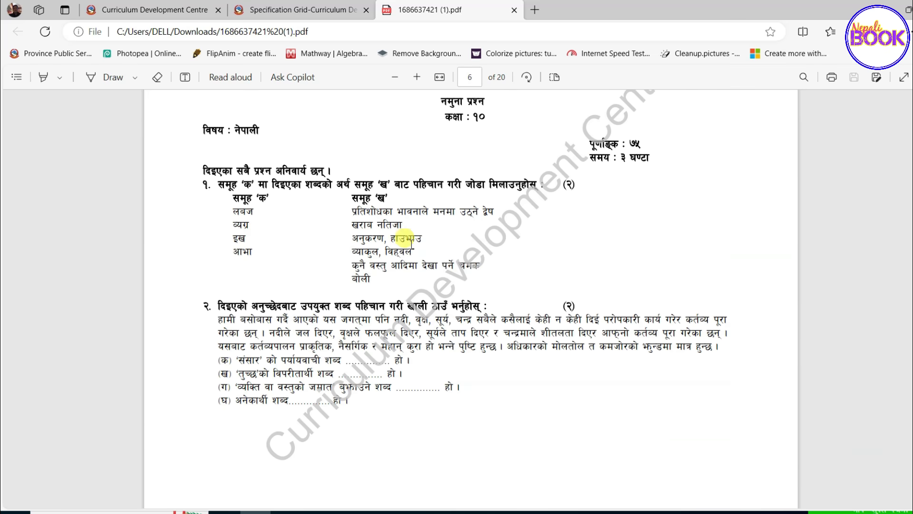
scroll(404, 238, "up", 2)
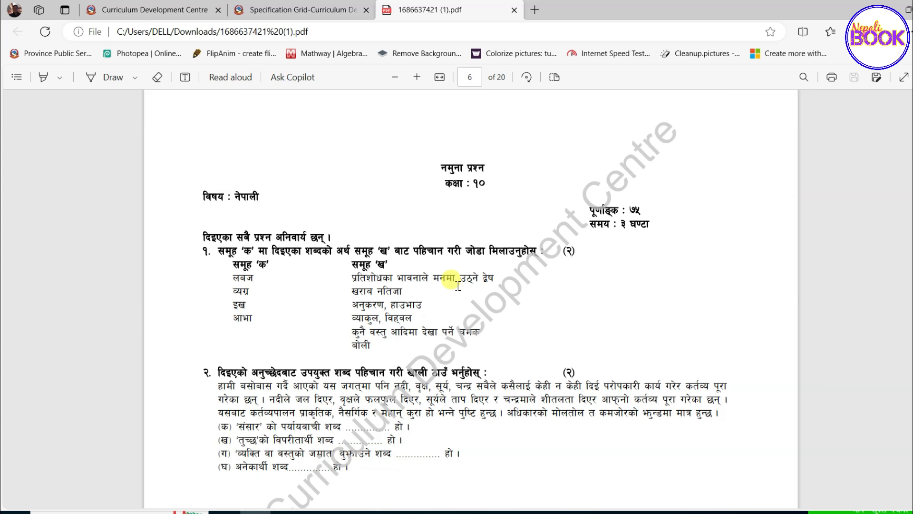
left_click_drag(437, 162, 373, 266)
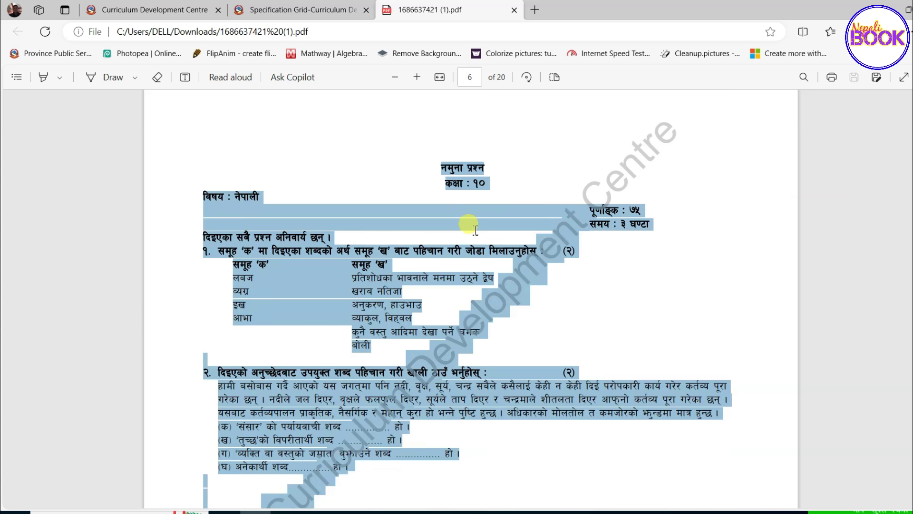
Select the sample paper text from the नमुना प्रश्न heading down past question 2.
left_click(383, 265)
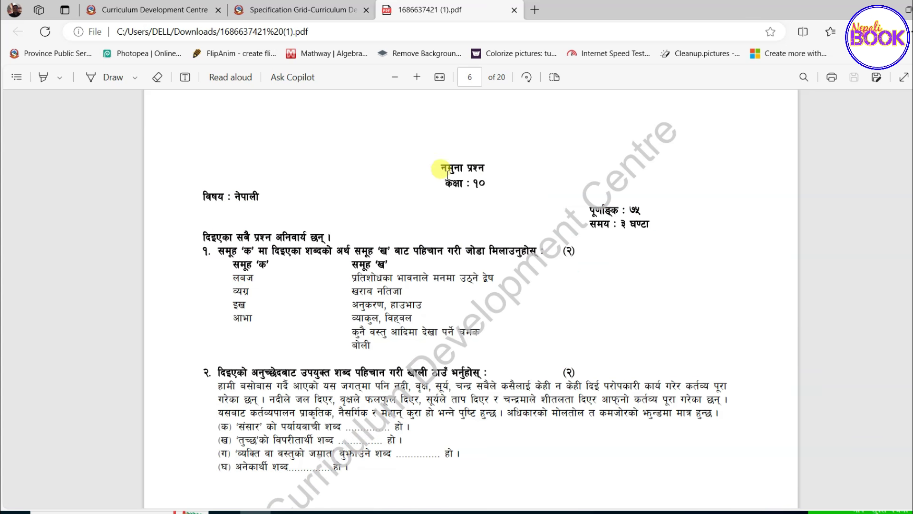
left_click_drag(447, 170, 540, 383)
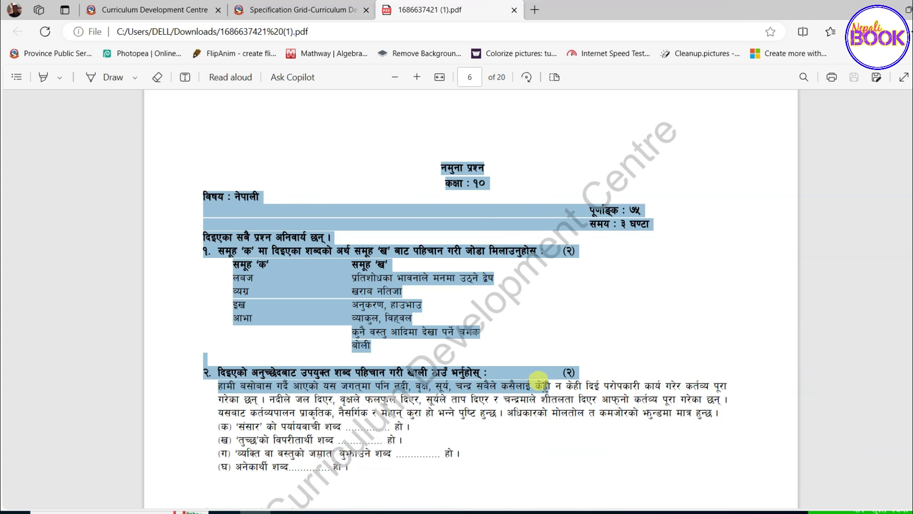
mouse_move(540, 383)
left_mouse_down()
mouse_move(563, 474)
mouse_move(504, 476)
left_mouse_up()
Extend the selection through the essay topics on page 13 and copy it.
scroll(471, 299, "down", 2)
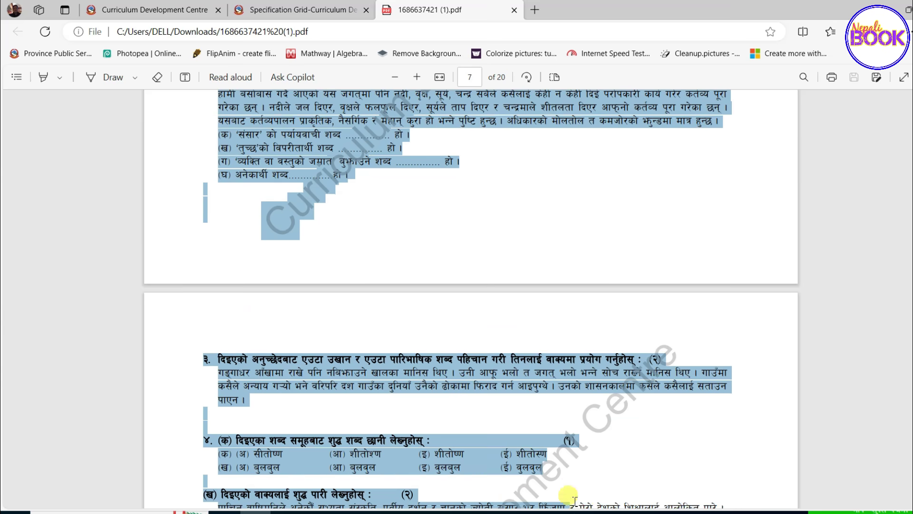
scroll(471, 300, "down", 4)
scroll(471, 299, "down", 5)
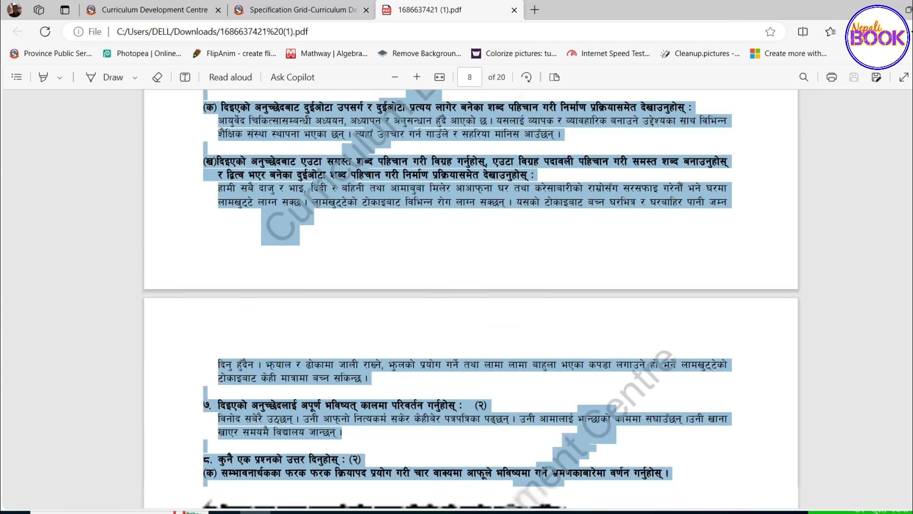
scroll(471, 299, "down", 3)
scroll(471, 300, "down", 4)
scroll(470, 300, "down", 2)
scroll(471, 299, "down", 2)
scroll(471, 299, "down", 2)
scroll(471, 300, "down", 1)
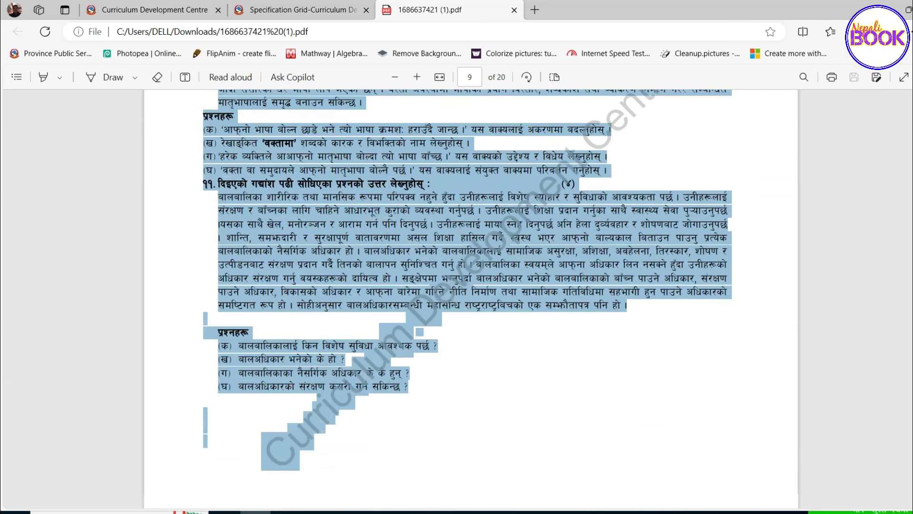
scroll(471, 300, "down", 3)
scroll(471, 300, "down", 2)
scroll(471, 299, "down", 2)
scroll(471, 300, "down", 1)
scroll(471, 300, "down", 2)
scroll(471, 299, "down", 2)
scroll(471, 300, "down", 5)
scroll(471, 300, "down", 20)
scroll(287, 339, "down", 1)
left_click_drag(285, 341, 287, 342)
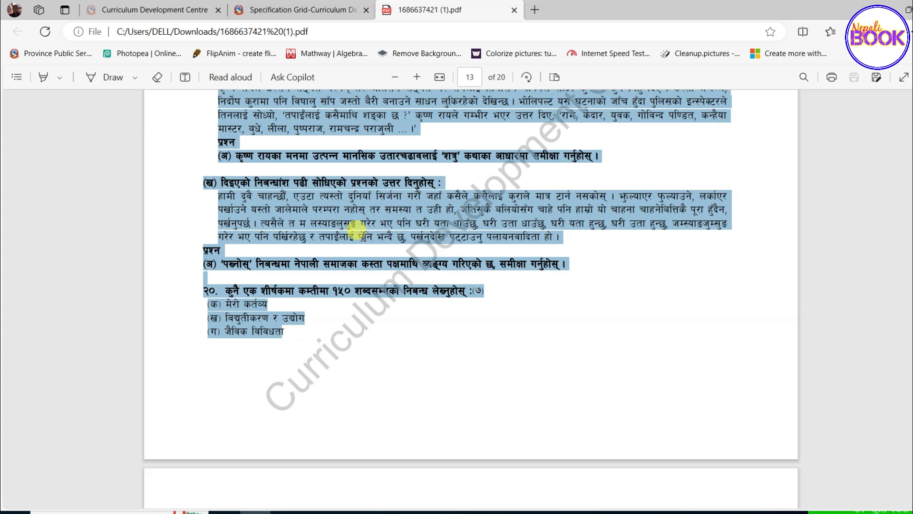
right_click(343, 196)
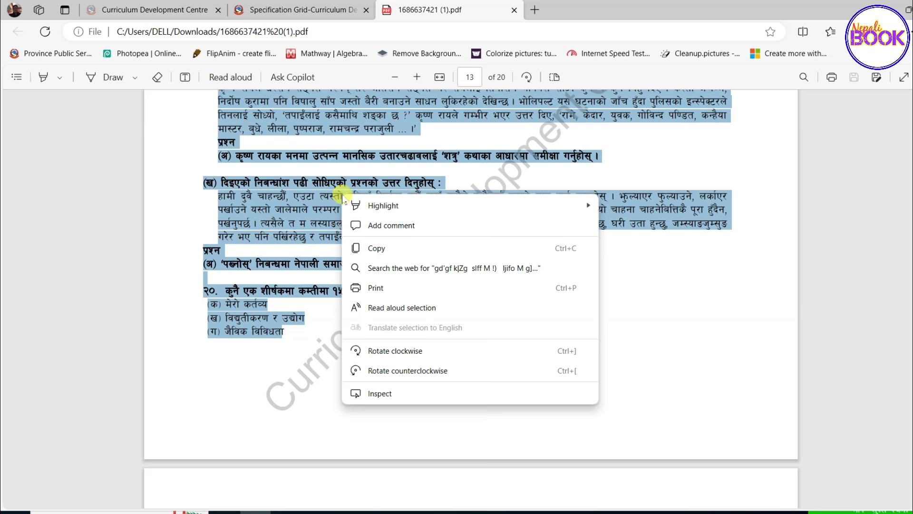
left_click(394, 249)
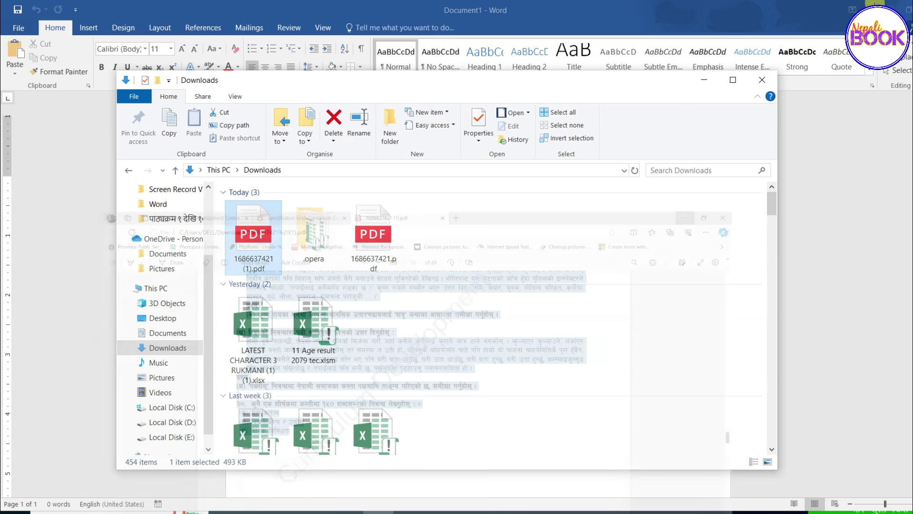
In Word, set the page to landscape orientation with Narrow 0.5-inch margins.
left_click(705, 81)
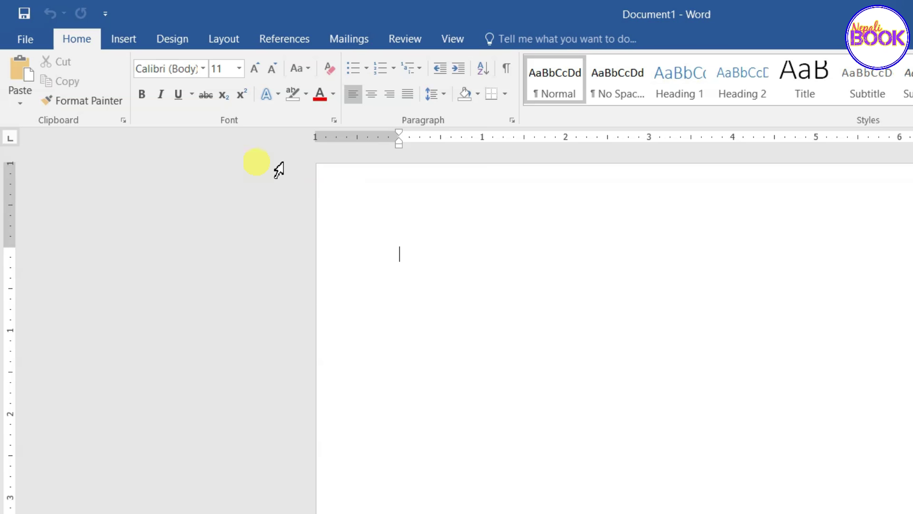
left_click(230, 46)
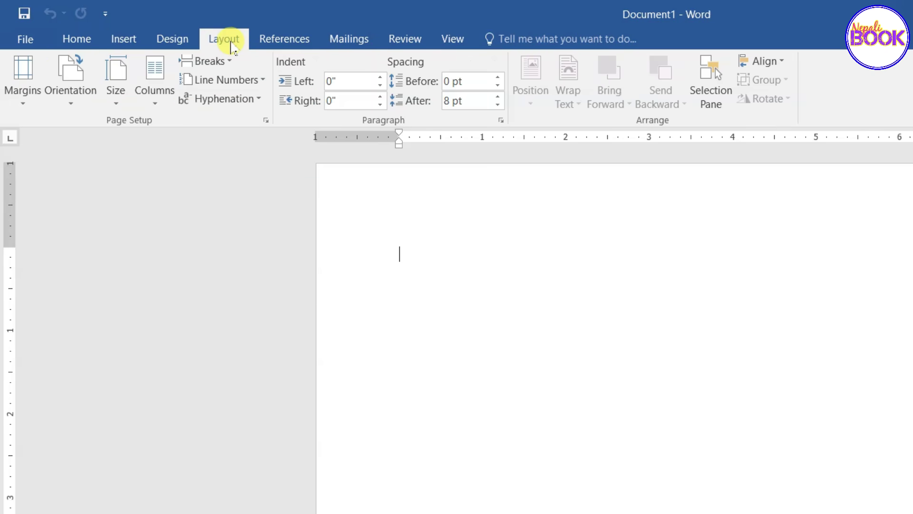
left_click(76, 107)
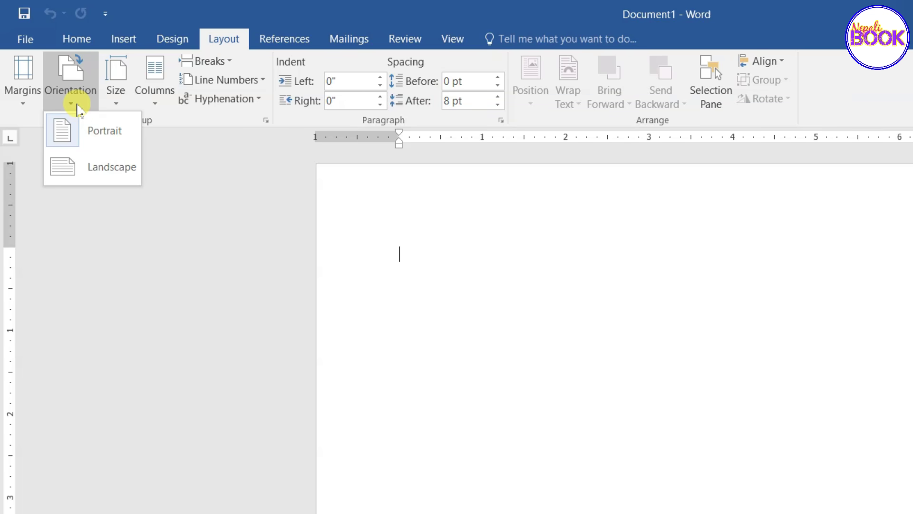
left_click(104, 177)
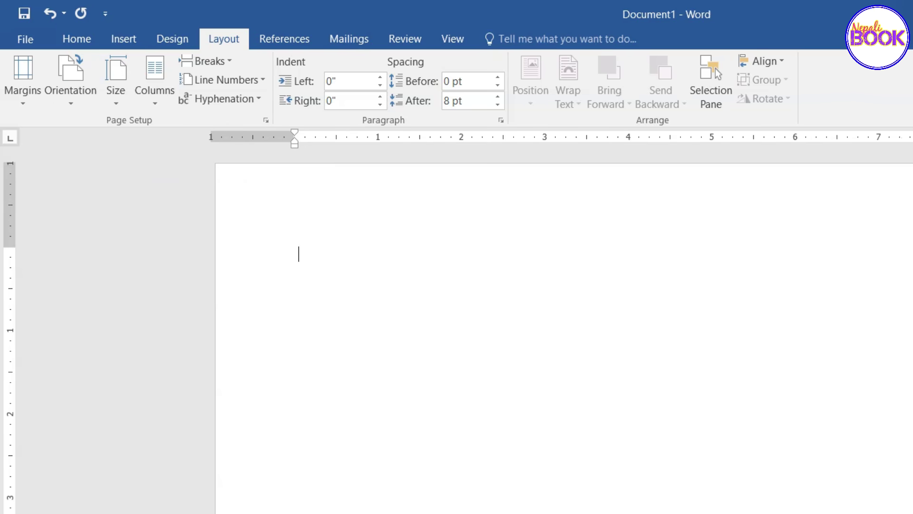
left_click(24, 108)
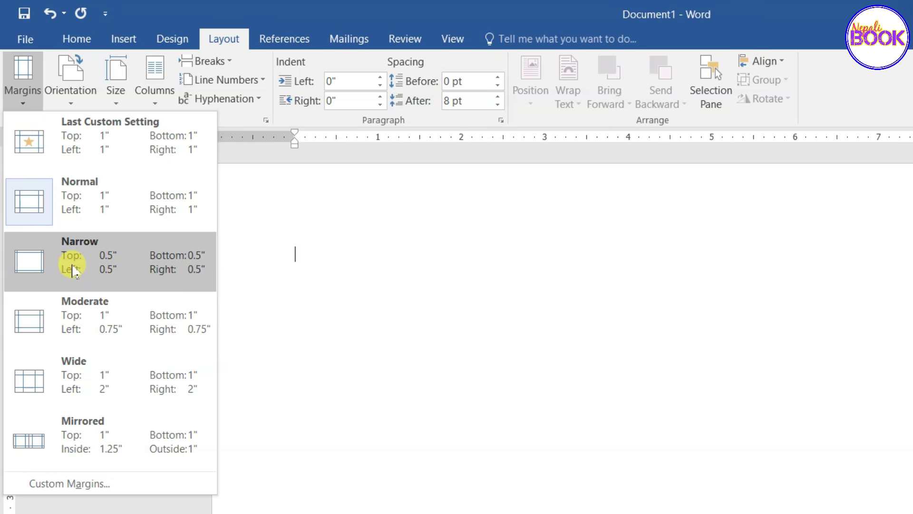
left_click(72, 271)
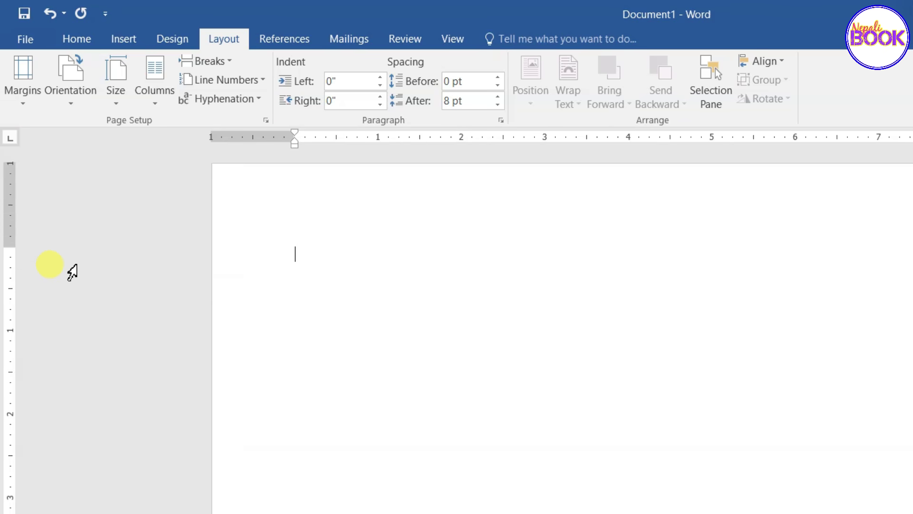
Set the paper size to A4 and split the page into two columns.
left_click(115, 109)
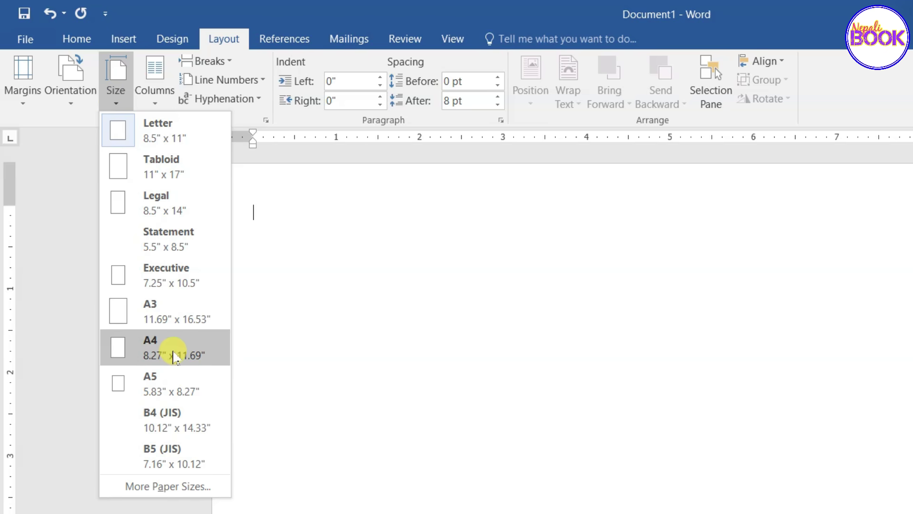
left_click(135, 352)
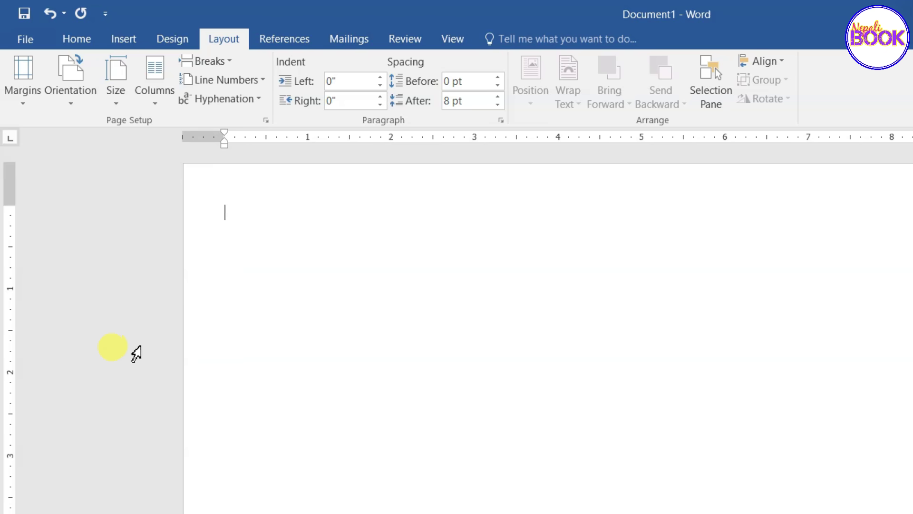
left_click(155, 104)
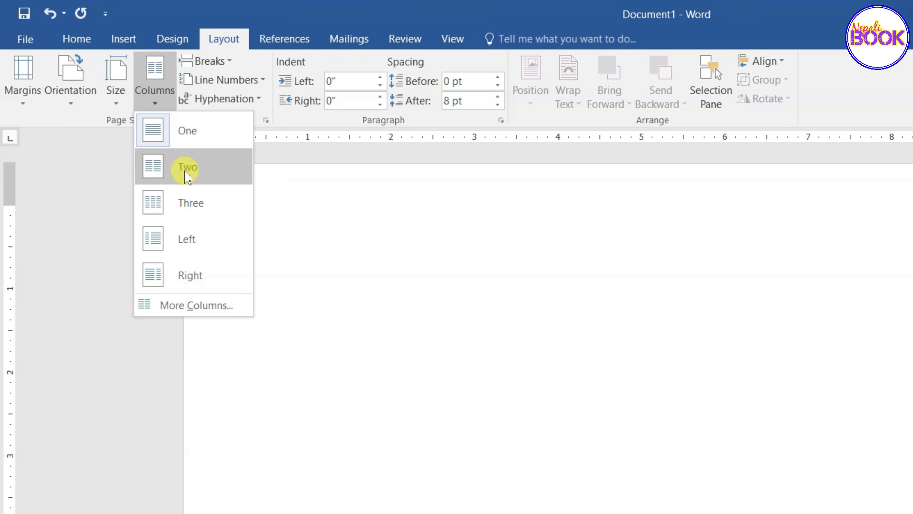
left_click(187, 168)
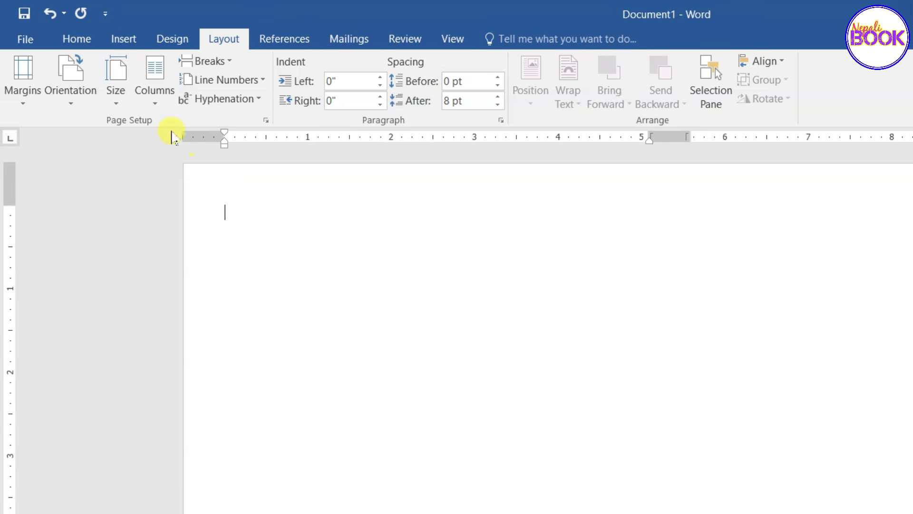
left_click(77, 39)
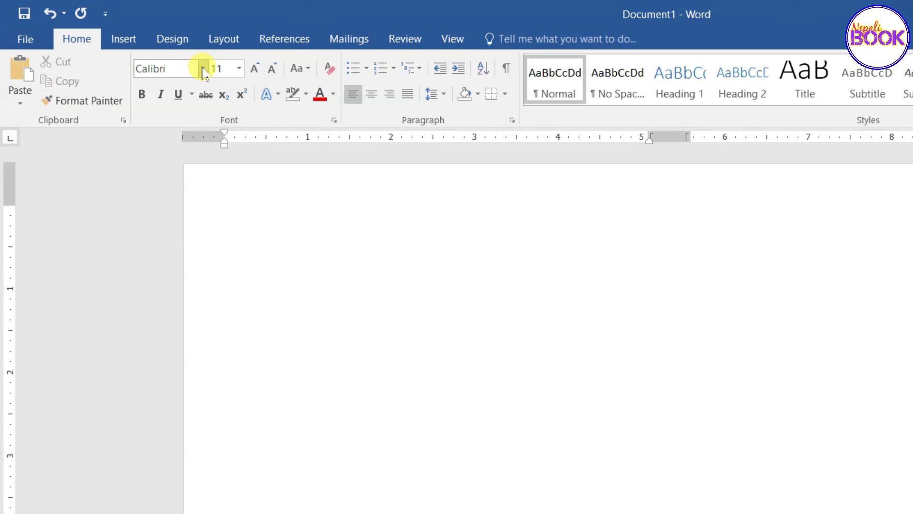
Set the document's typing font to Preeti at size 14.
left_click(203, 72)
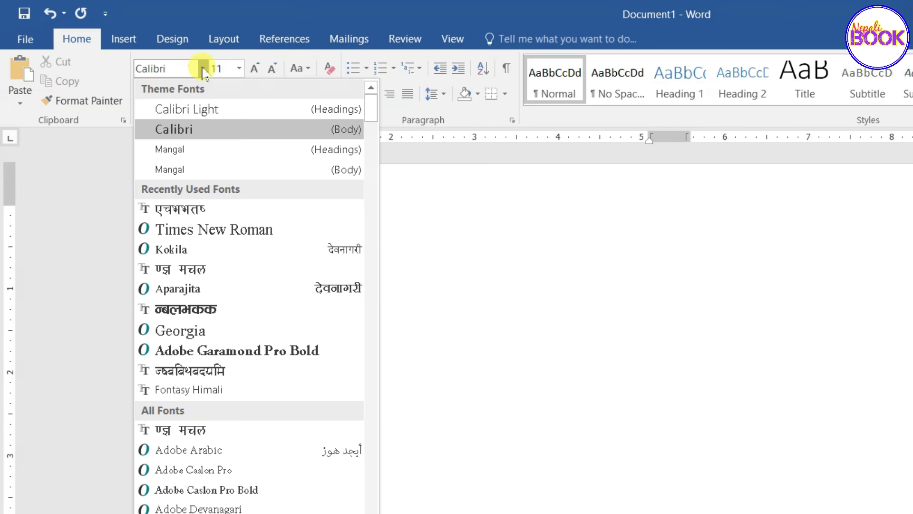
left_click(228, 210)
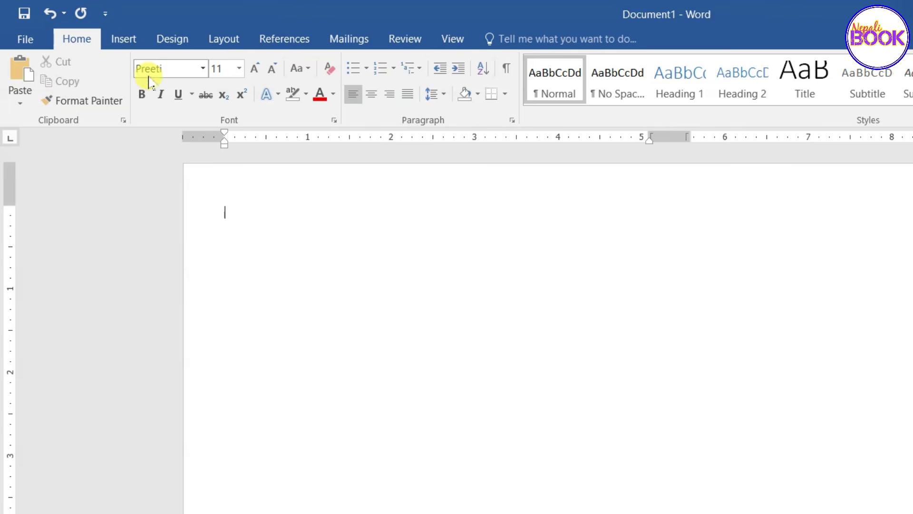
left_click(238, 68)
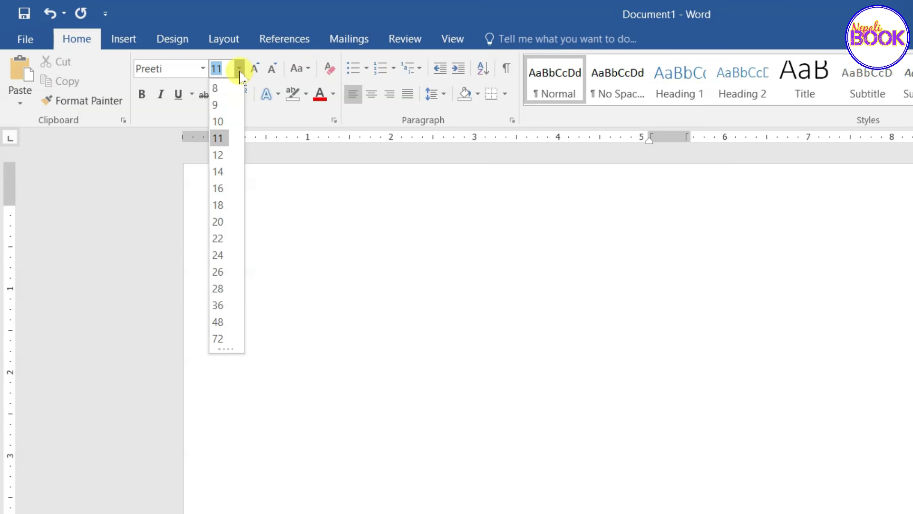
left_click(219, 171)
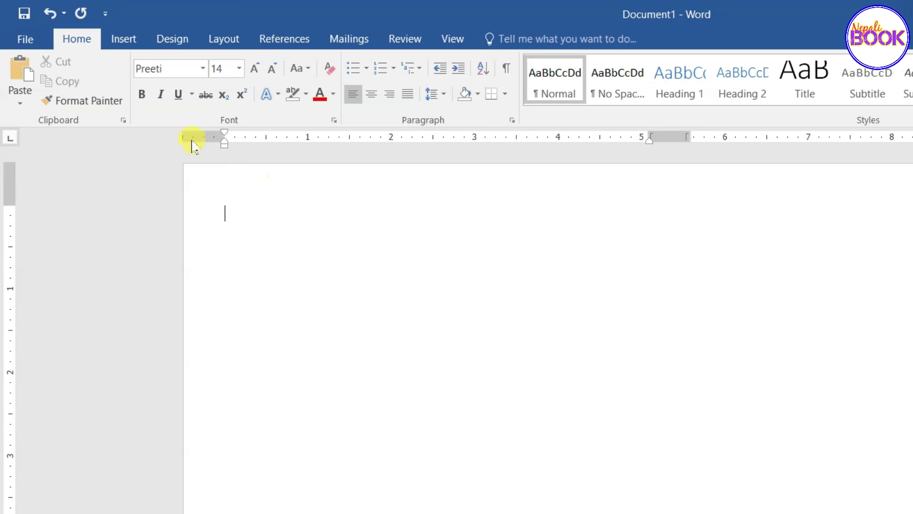
left_click(20, 105)
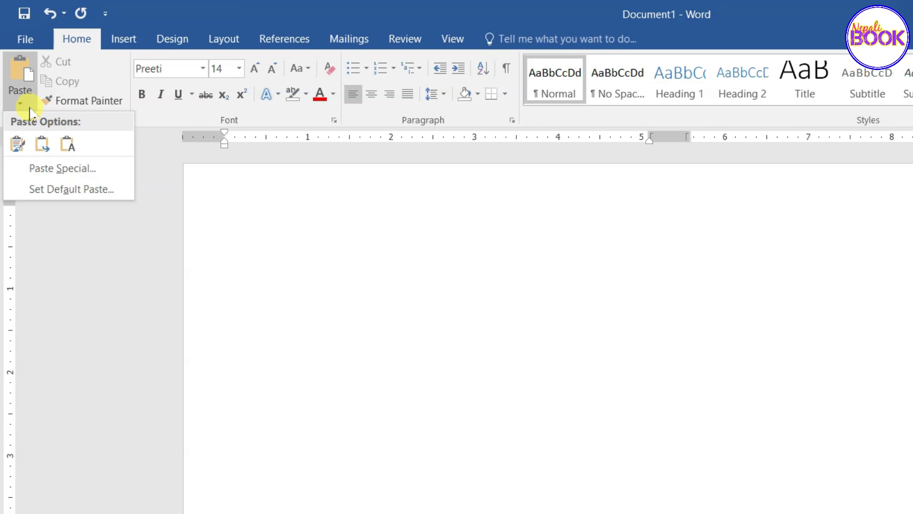
Paste the copied question paper as plain text using Keep Text Only.
left_click(68, 143)
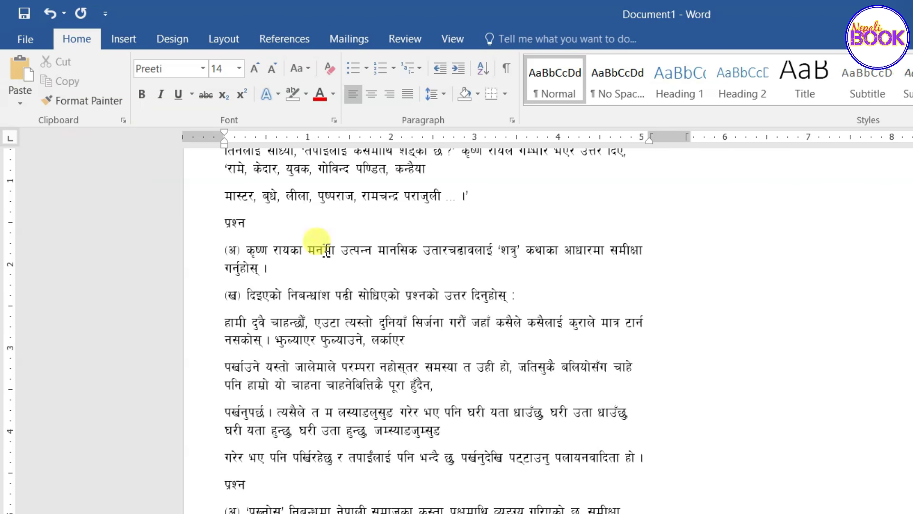
scroll(276, 190, "up", 5)
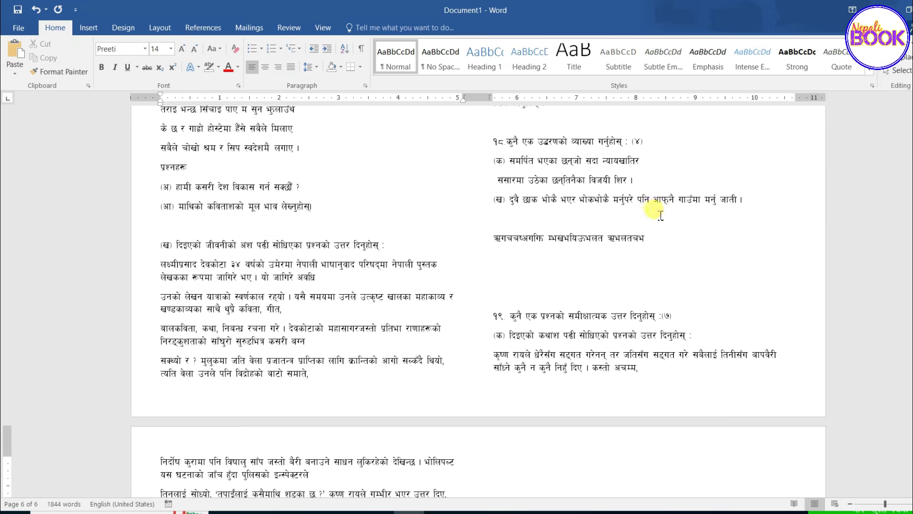
scroll(612, 202, "up", 4)
scroll(612, 202, "up", 4)
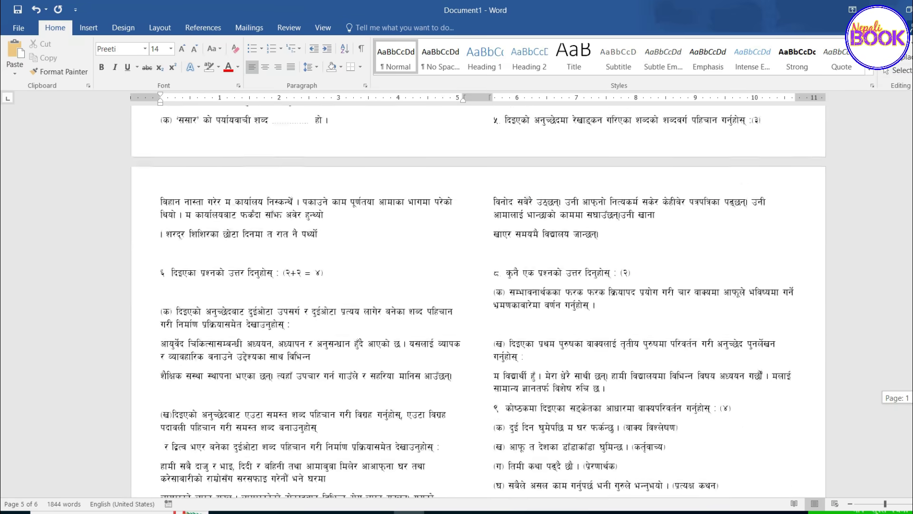
scroll(611, 202, "up", 4)
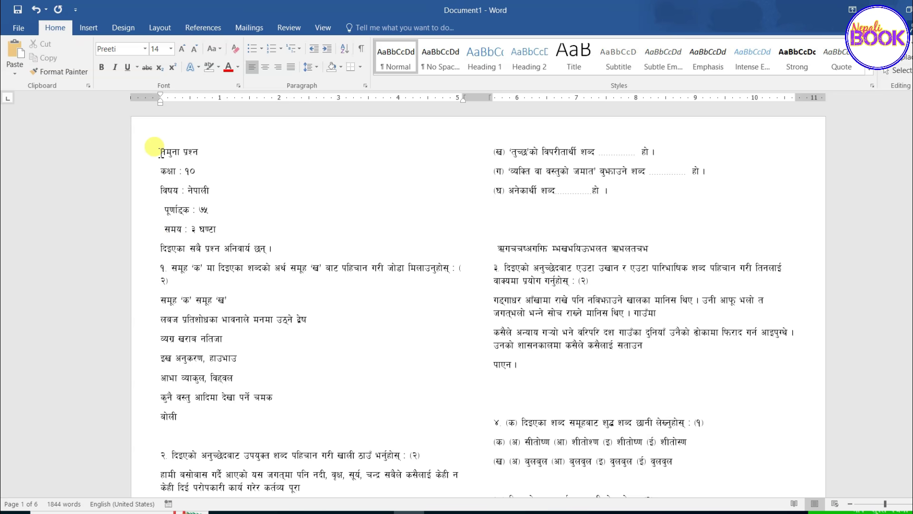
Check the header lines at the top of the paper, then select the entire document.
left_click_drag(159, 152, 190, 231)
left_click(211, 227)
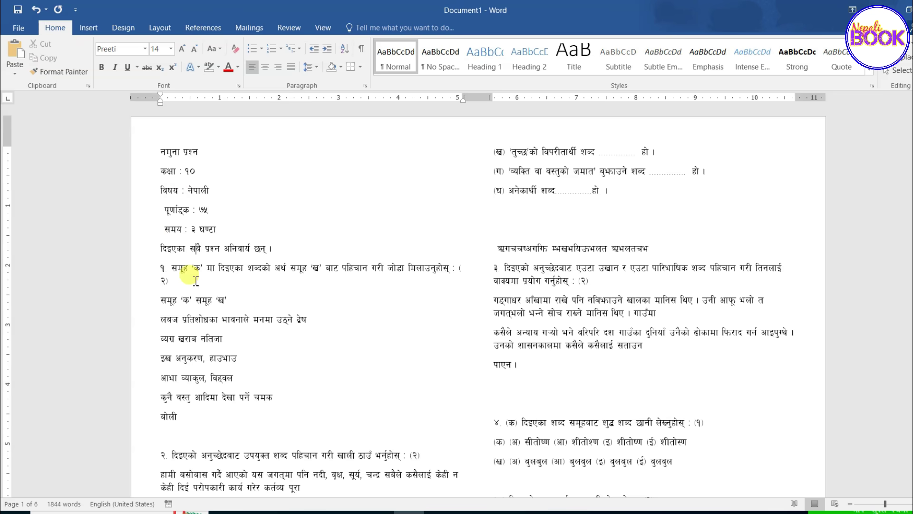
scroll(195, 281, "down", 1)
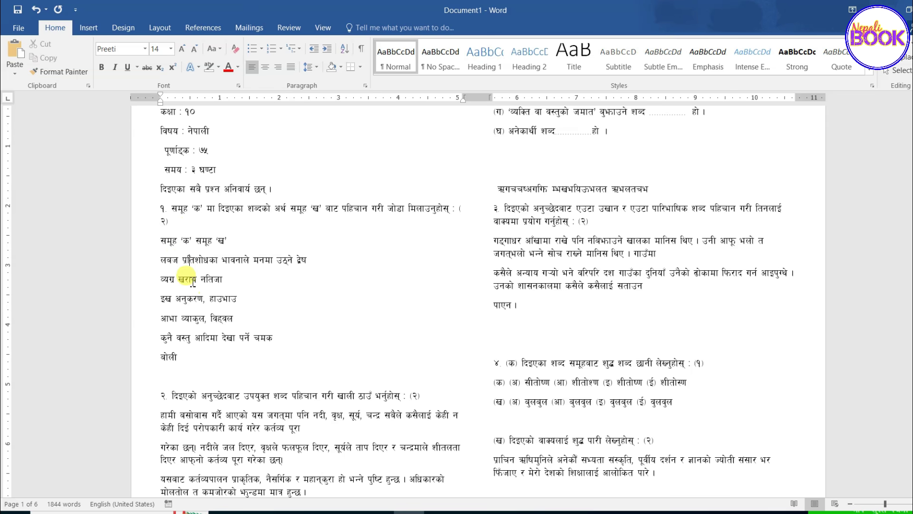
left_click(190, 279)
scroll(205, 262, "down", 2)
scroll(204, 220, "up", 3)
left_click(167, 190)
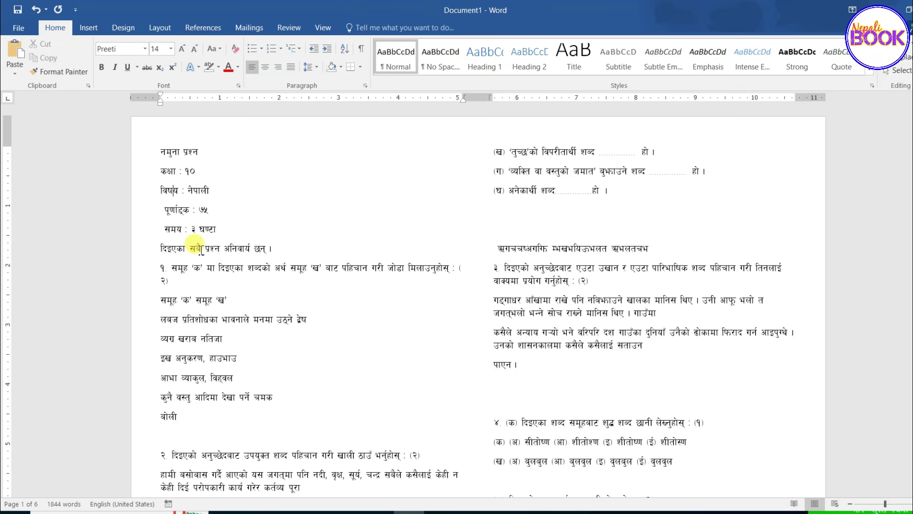
key("ctrl+a")
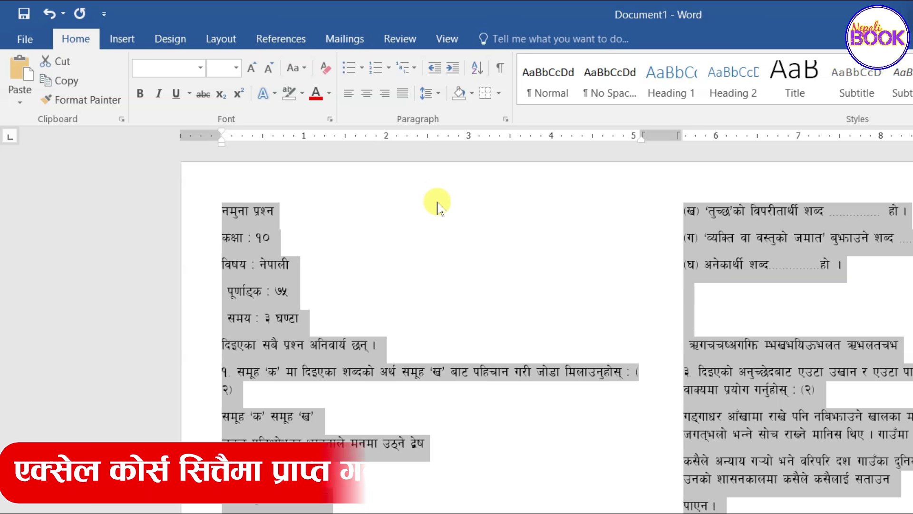
Remove the space after paragraphs across the whole document, then deselect.
left_click(438, 94)
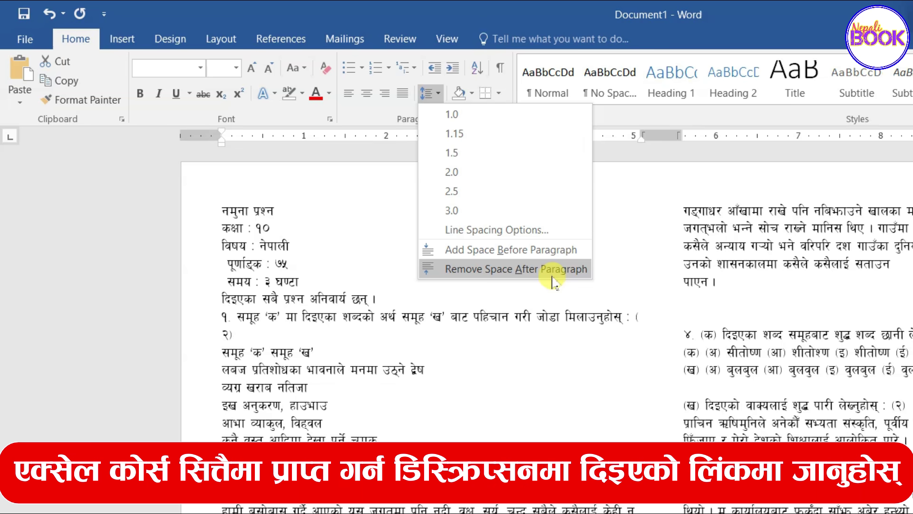
key("Escape")
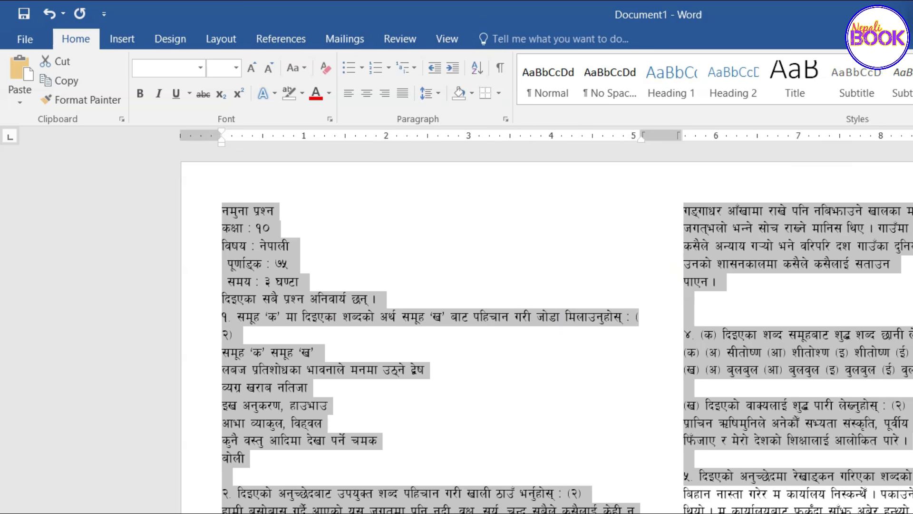
scroll(457, 486, "down", 4)
left_click(457, 485)
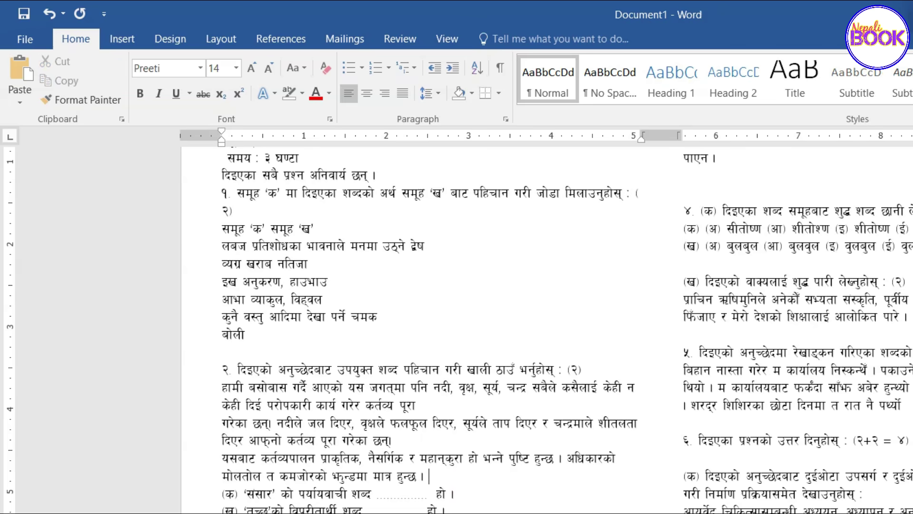
scroll(457, 485, "down", 1)
scroll(455, 510, "up", 3)
scroll(455, 510, "up", 2)
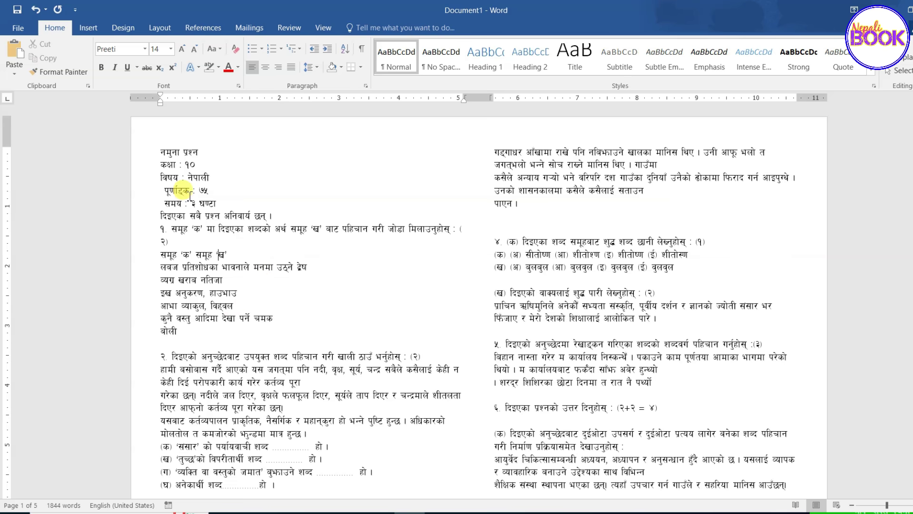
Select the नमुना प्रश्न heading at the top of the paper.
left_click_drag(161, 151, 227, 241)
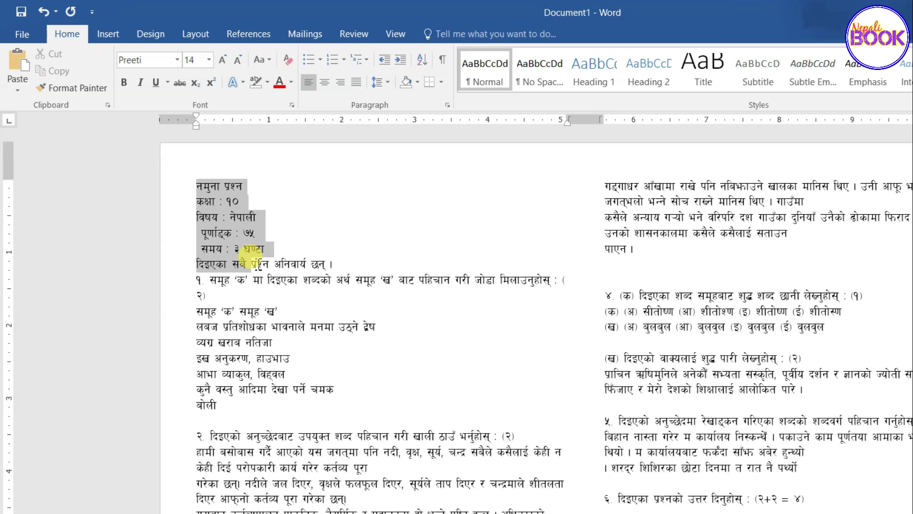
left_click_drag(278, 294, 281, 414)
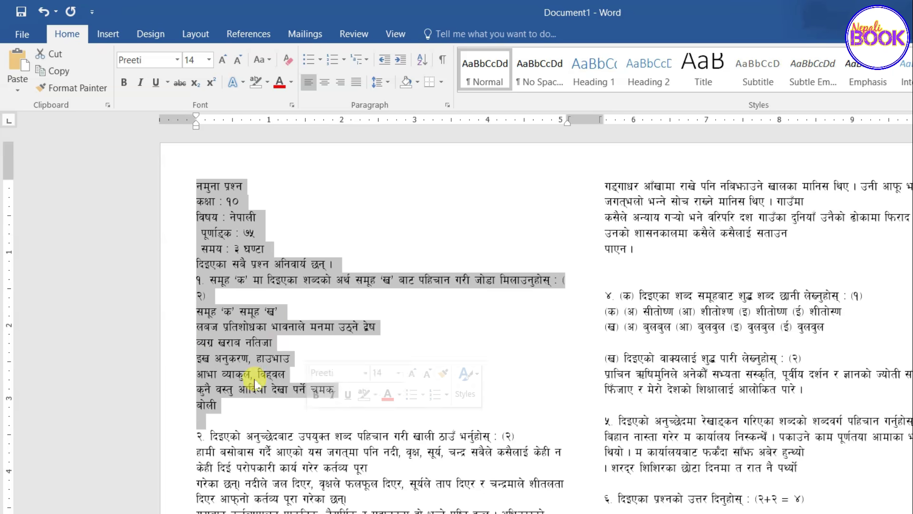
left_click(208, 335)
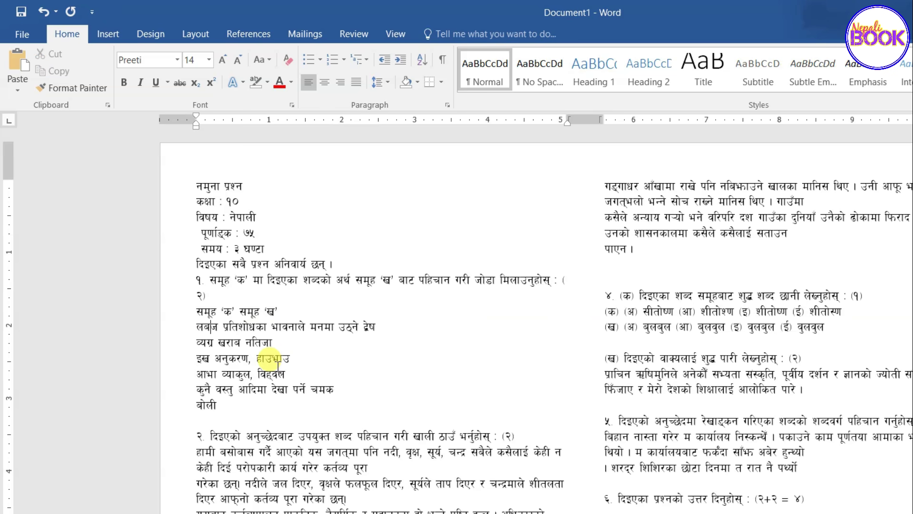
left_click_drag(196, 185, 254, 184)
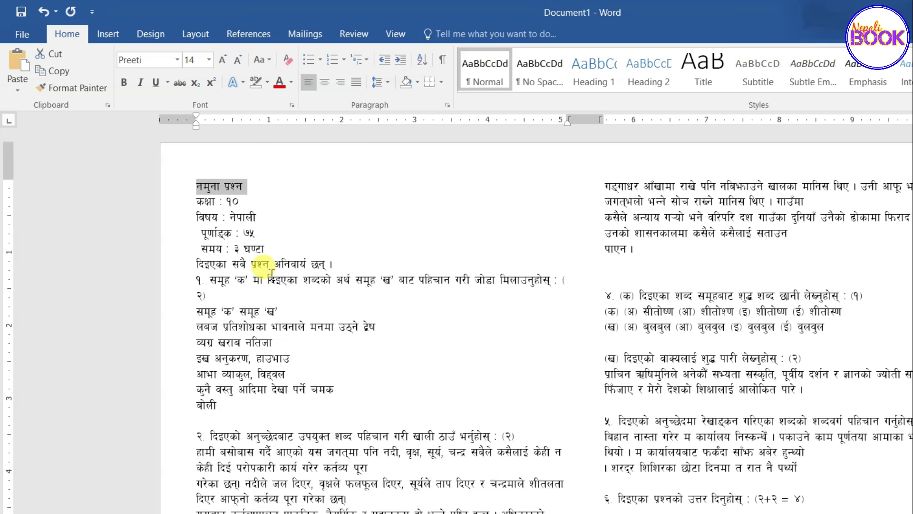
Replace the नमुना प्रश्न heading with the school's name, bold, centred and 16 pt.
key("Delete")
type("fno")
left_click_drag(319, 187, 197, 186)
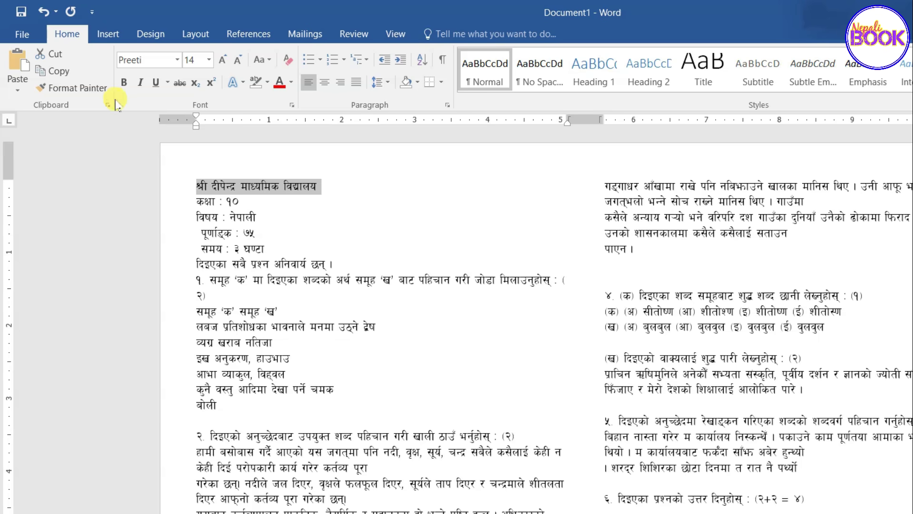
left_click(125, 83)
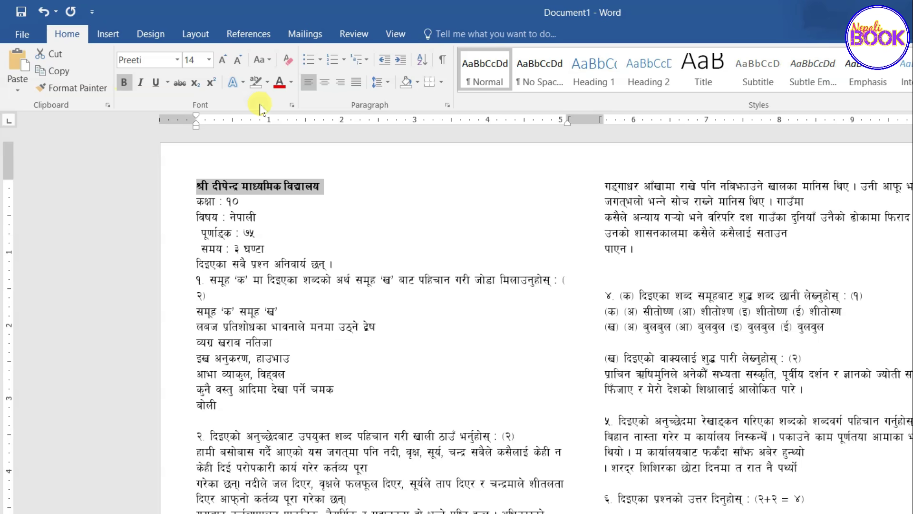
left_click(325, 85)
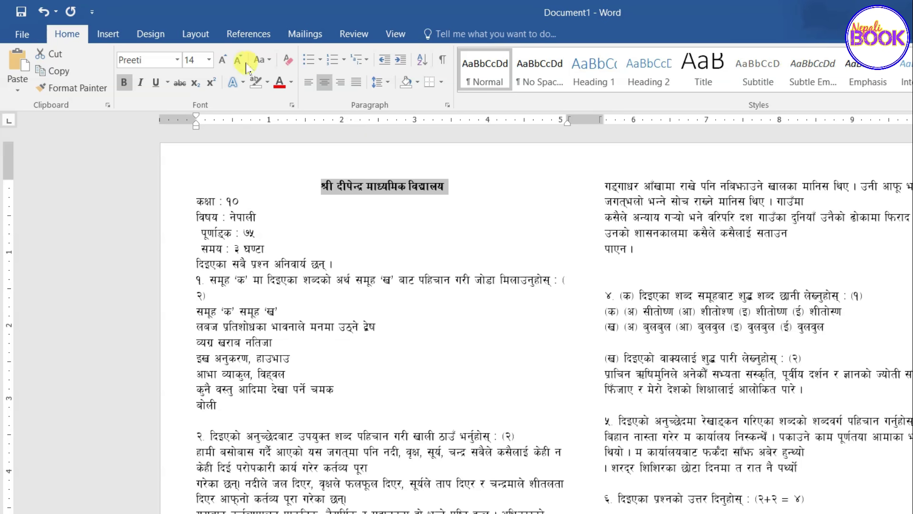
left_click(222, 60)
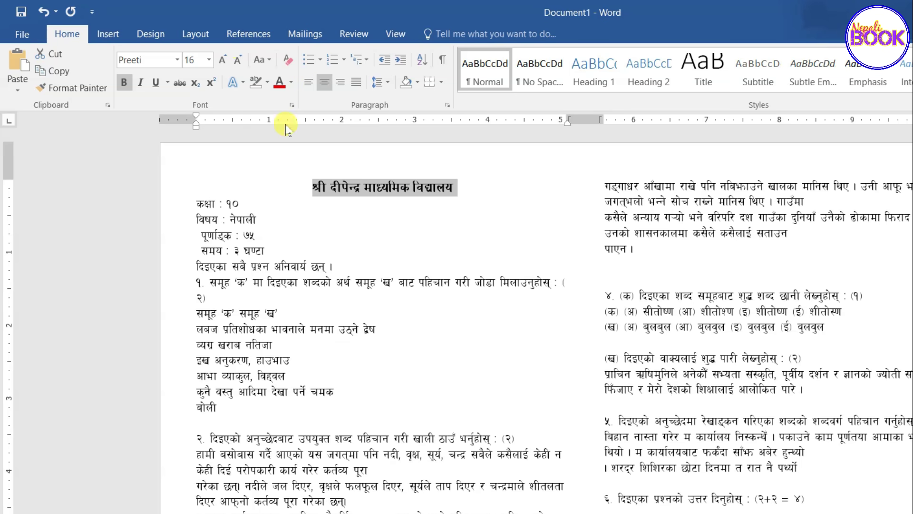
left_click(389, 192)
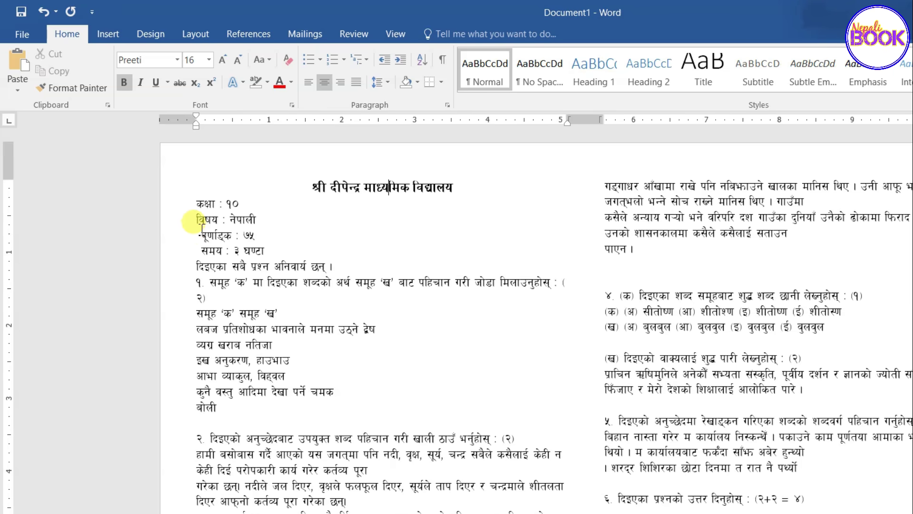
Move the full-marks entry पूर्णाङ्क : ७५ onto the class line, tabbed to the right.
left_click_drag(202, 237, 258, 236)
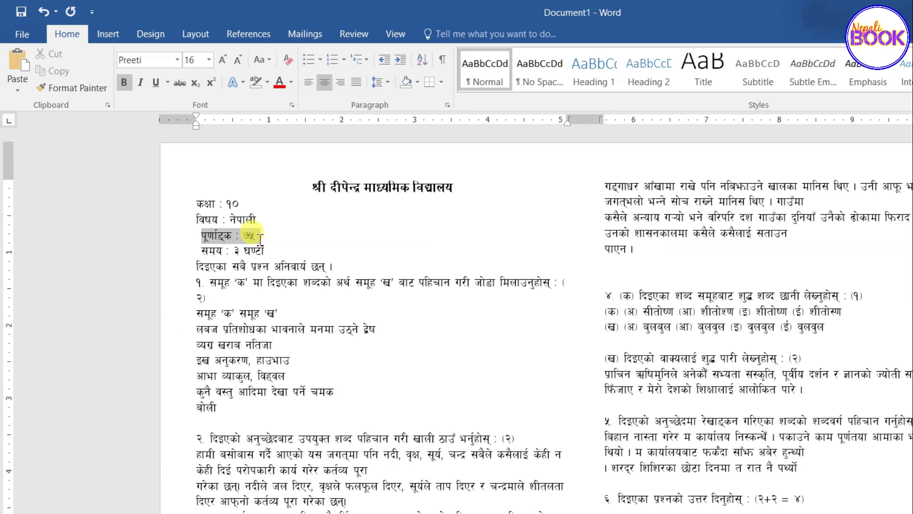
key("ctrl+x")
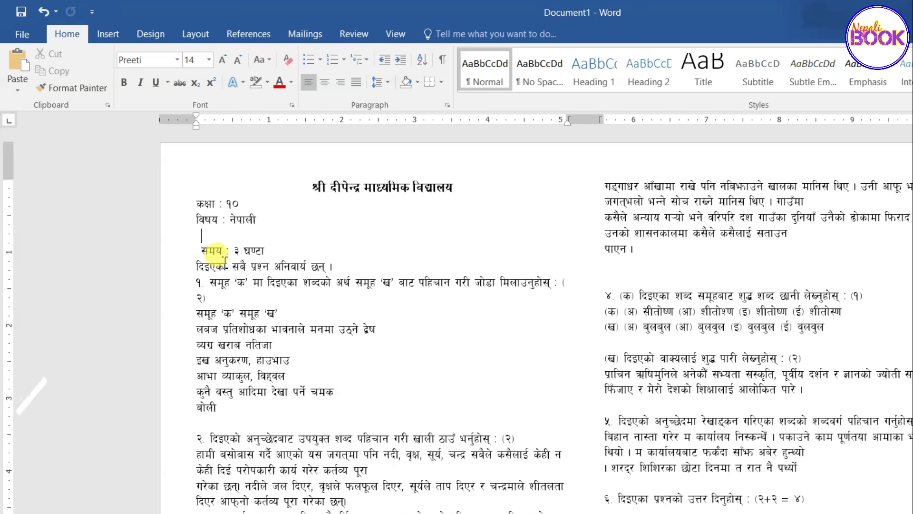
left_click(245, 205)
key("ctrl+v")
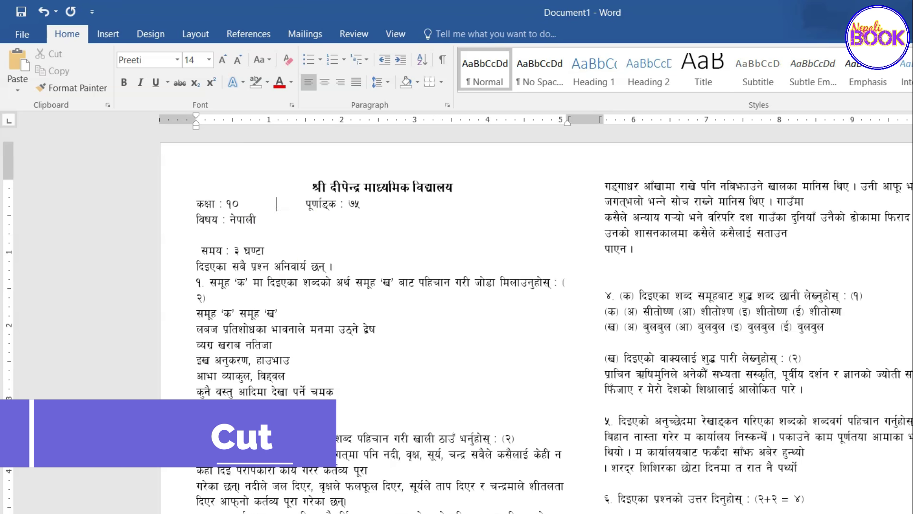
key("Tab")
key("Tab")
key("Tab")
key("Tab")
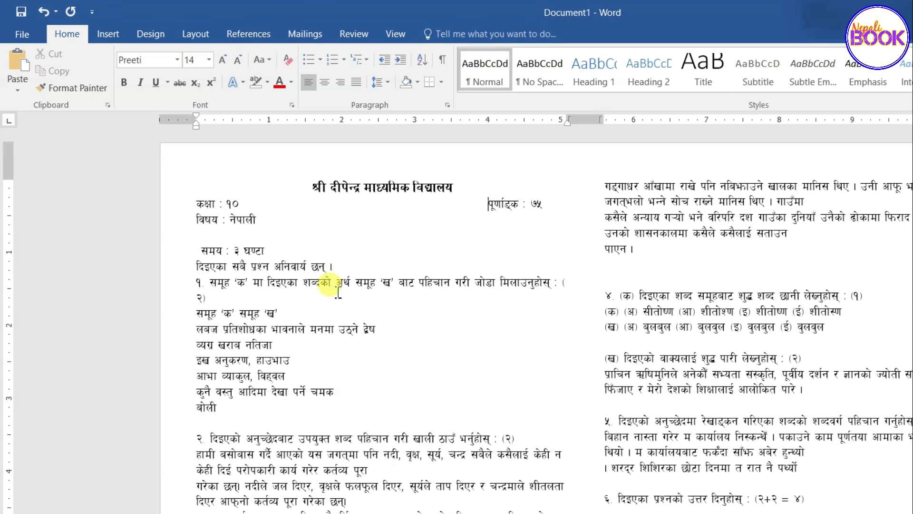
Move the time entry समय : ३ घण्टा beside the subject line and delete leftover blank lines.
left_click_drag(202, 250, 269, 250)
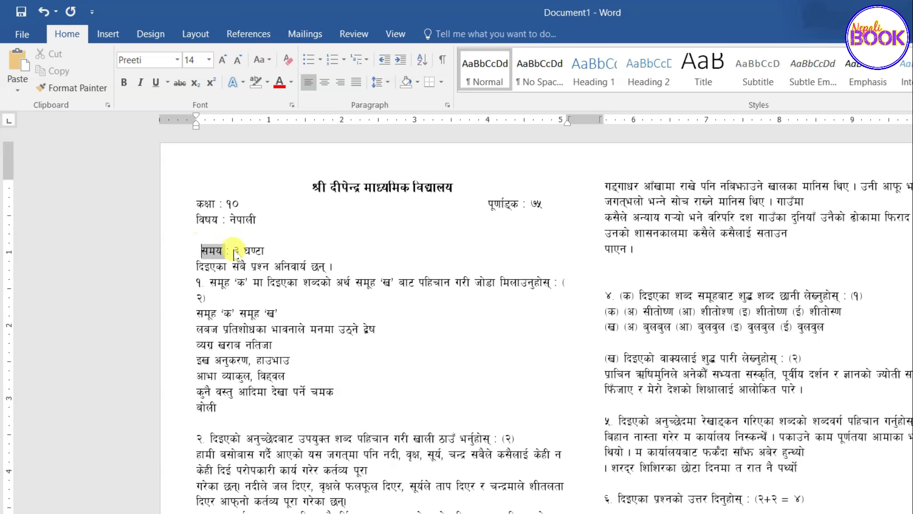
key("ctrl+x")
left_click(266, 219)
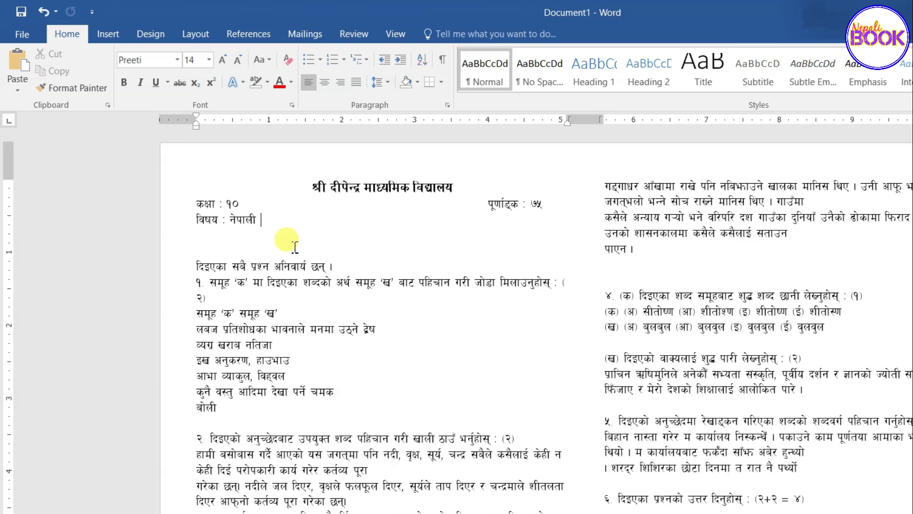
key("ctrl+v")
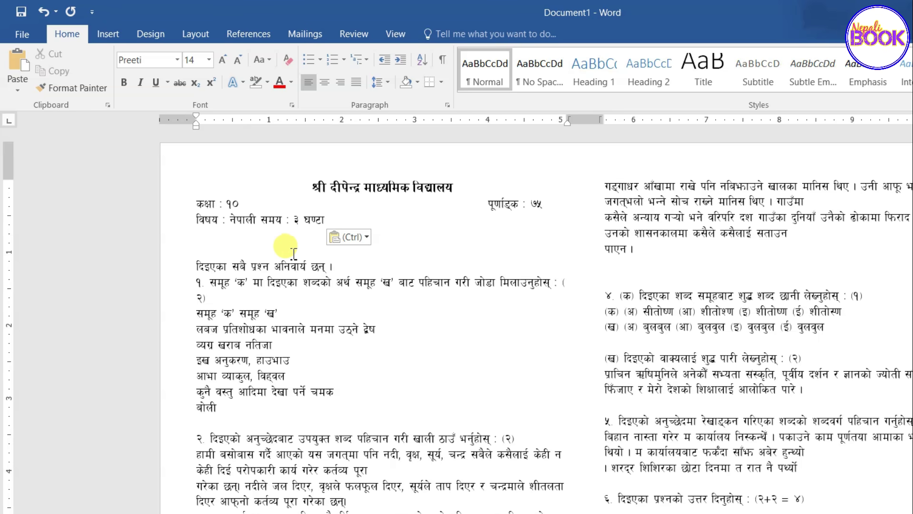
key("Tab")
key("Tab")
key("Tab")
key("Tab")
key("Tab")
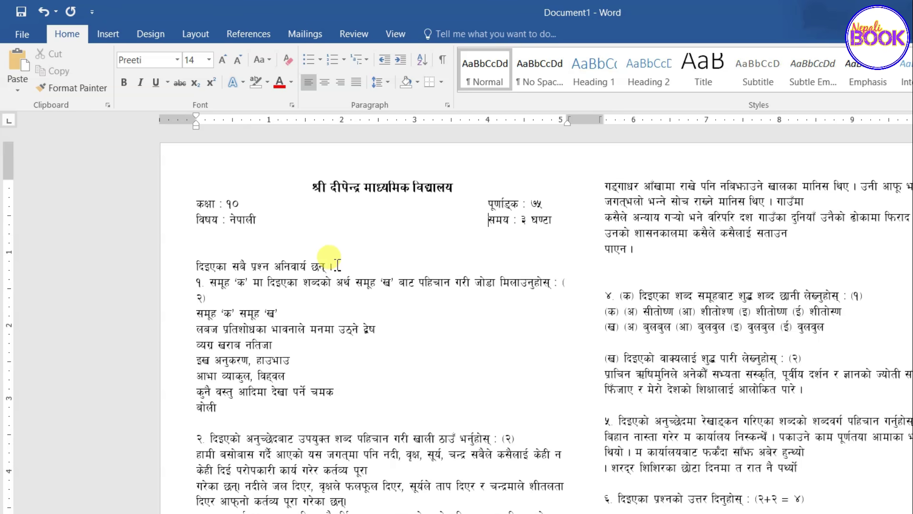
left_click(197, 266)
key("BackSpace")
key("BackSpace")
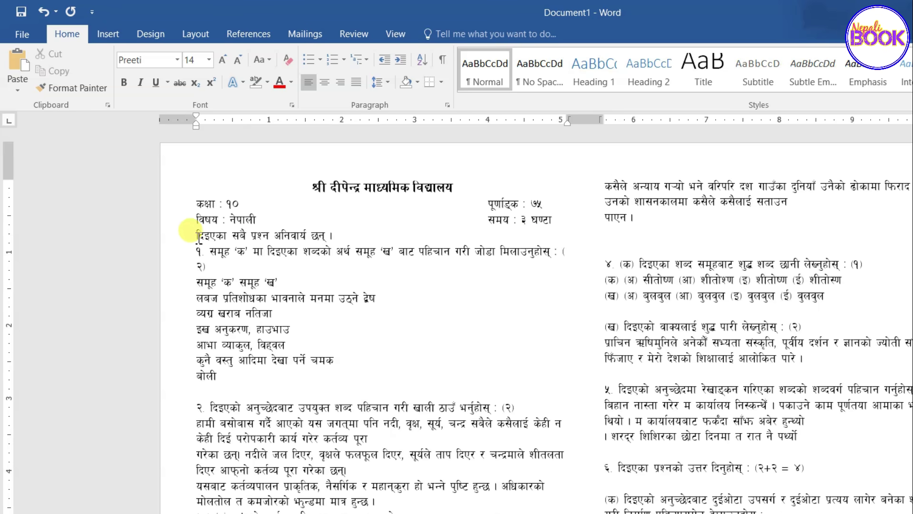
Bold the line दिइएका सबै प्रश्न अनिवार्य छन्। and the question 1 heading.
left_click_drag(197, 237, 340, 238)
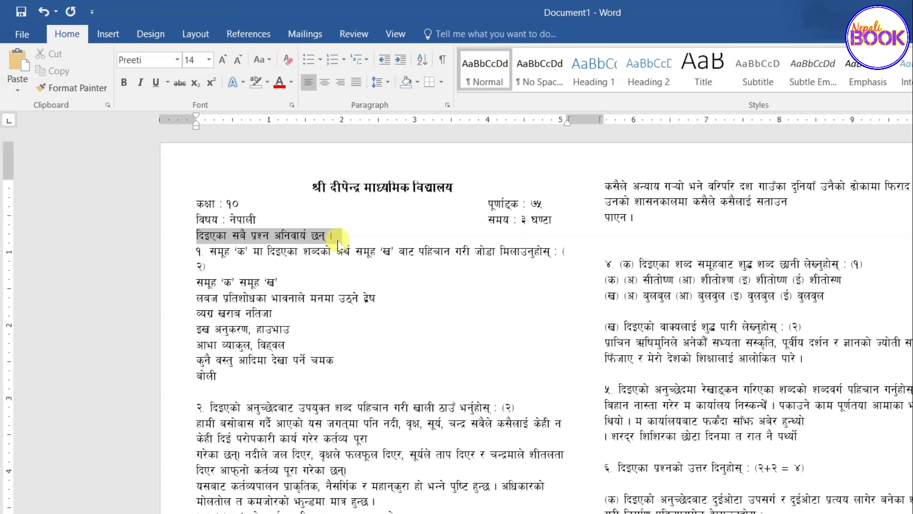
left_click(344, 215)
left_click(261, 251)
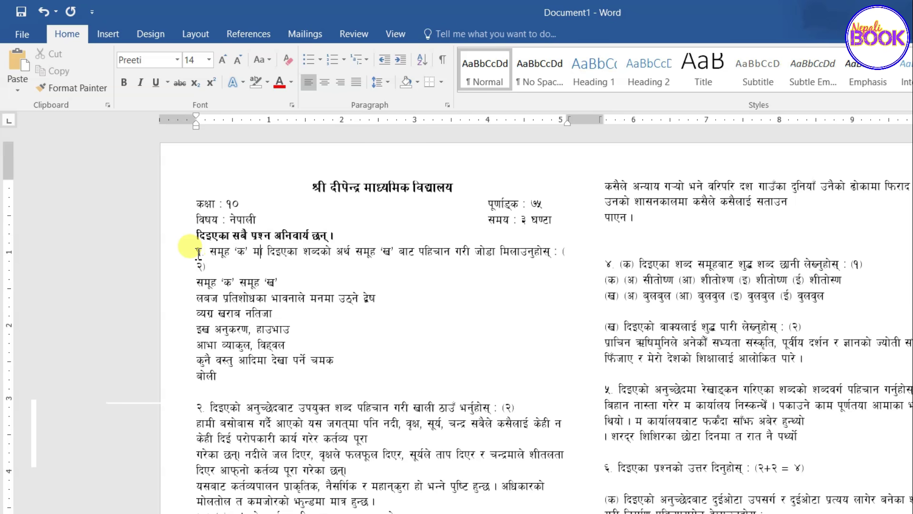
left_click_drag(198, 251, 205, 266)
left_click(228, 249)
left_click(240, 297)
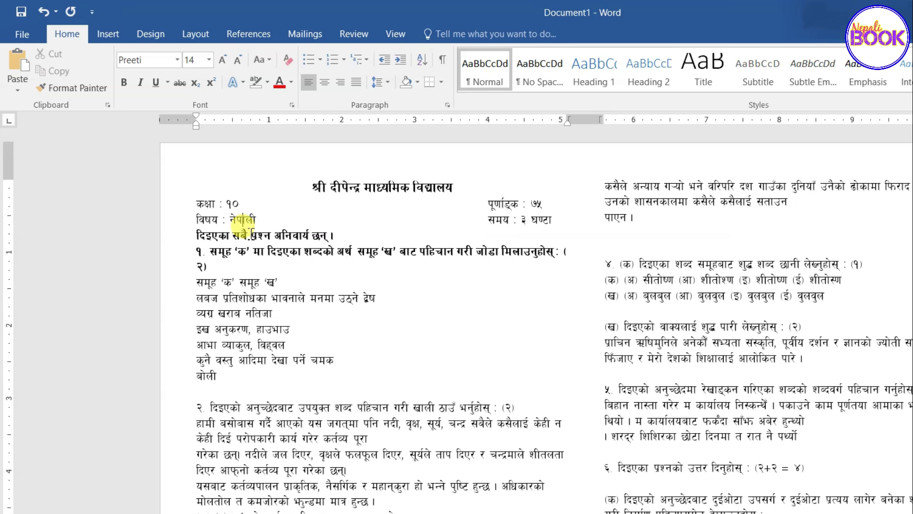
Give the instruction line 6 pt of spacing after.
left_click(193, 41)
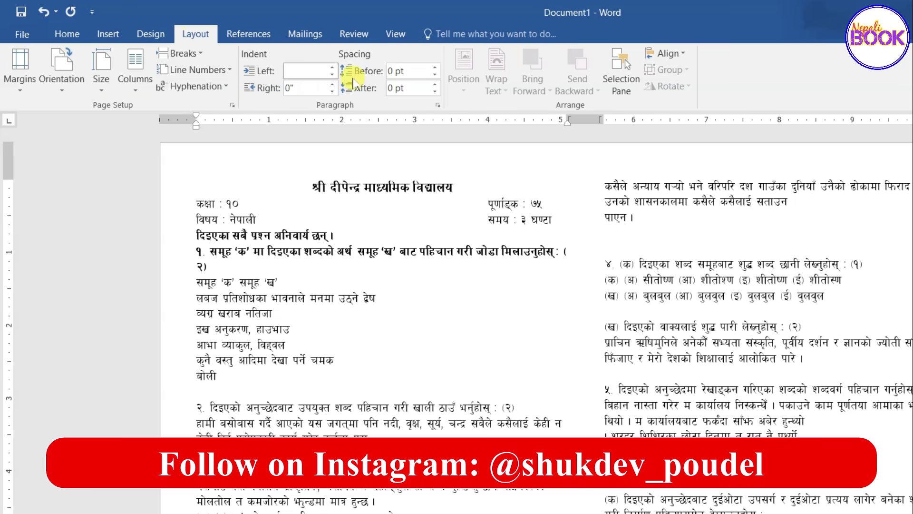
left_click(435, 85)
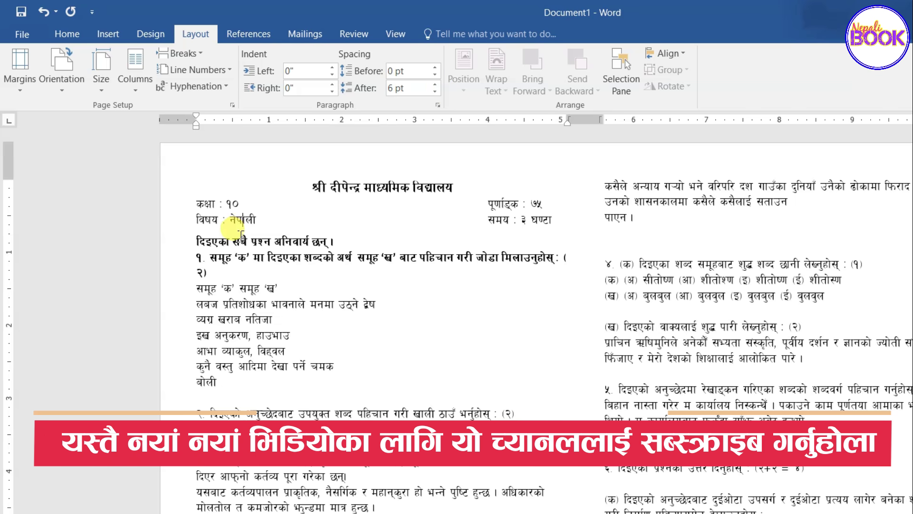
left_click(261, 247)
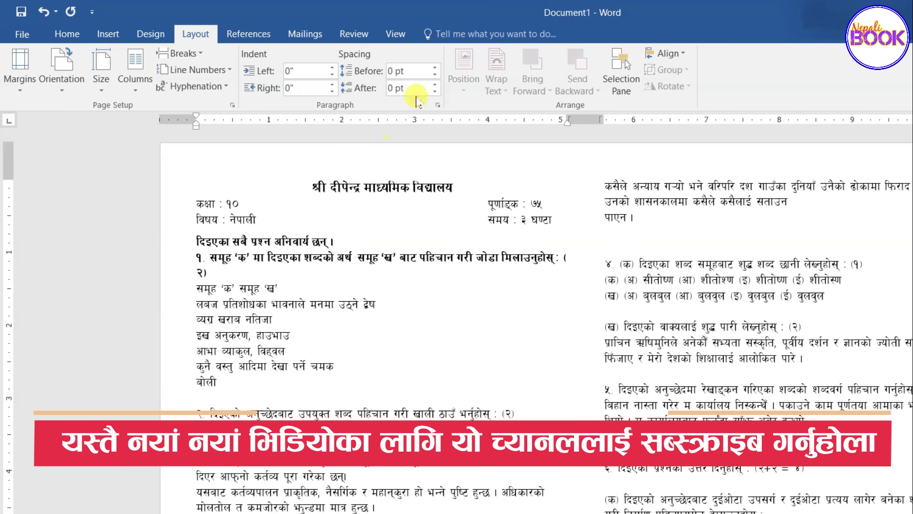
left_click(434, 85)
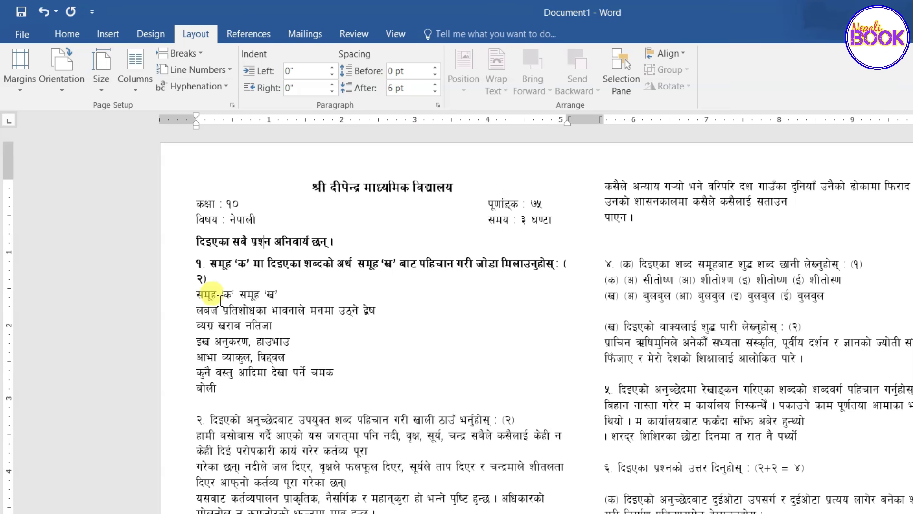
Tab the समूह 'क' / समूह 'ख' header and the लबज line into two columns.
left_click_drag(196, 295, 285, 295)
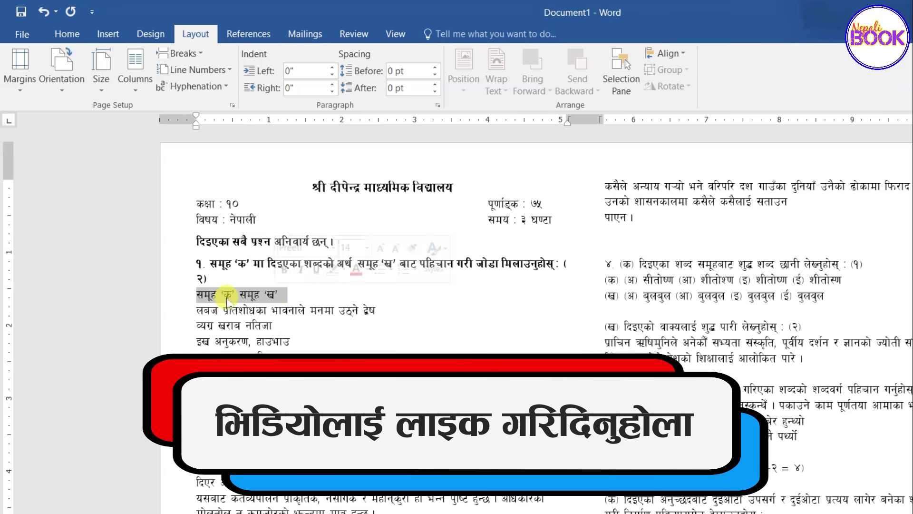
left_click(231, 296)
key("Tab")
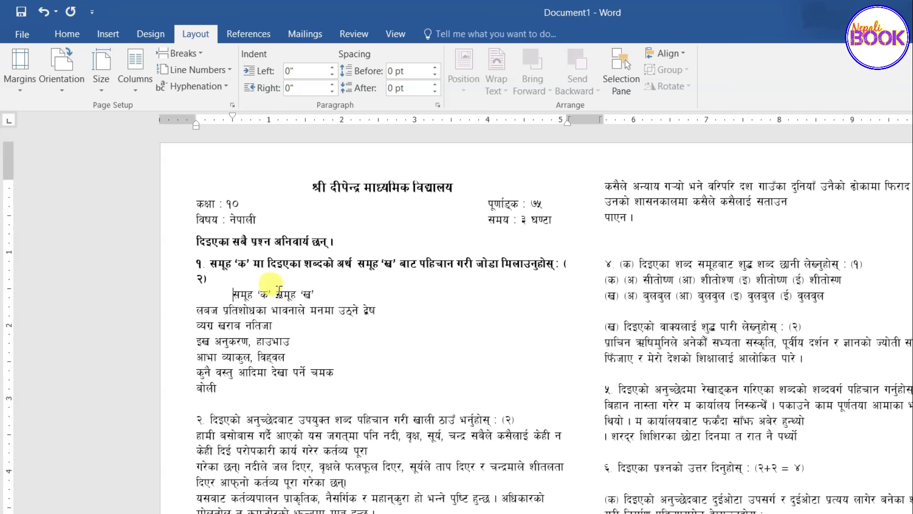
key("Tab")
key("Tab")
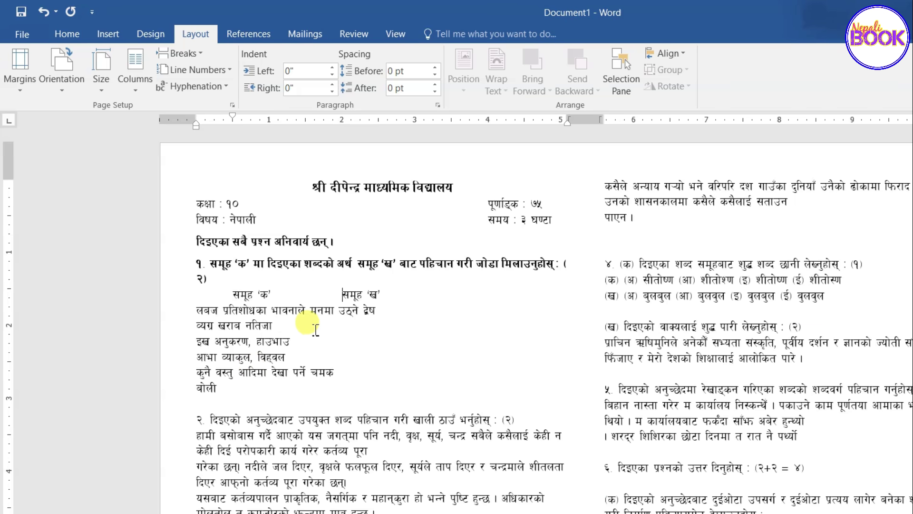
left_click(196, 310)
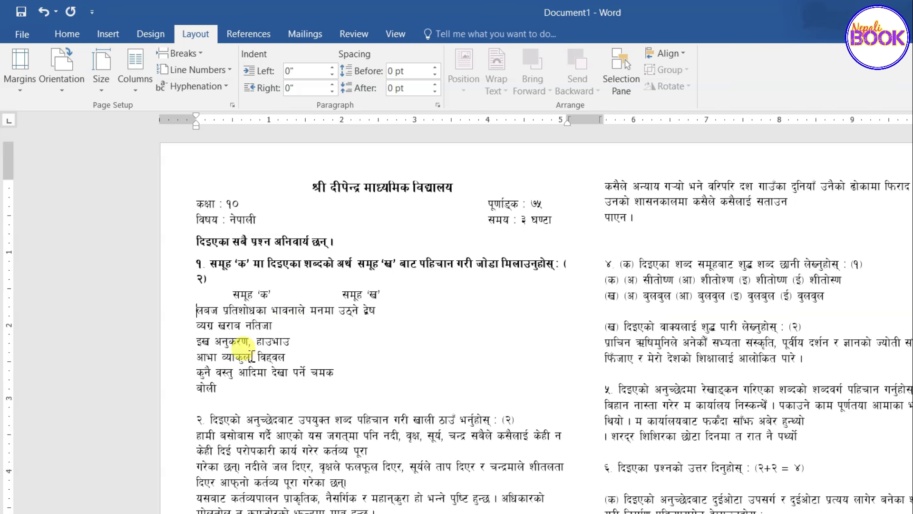
key("Tab")
left_click(260, 311)
key("Tab")
key("Tab")
Use tabs to align the व्यग्र, इख, आभा and बोली meanings under समूह 'ख'.
key("Tab")
left_click(197, 325)
key("Tab")
left_click(256, 325)
key("Tab")
key("Tab")
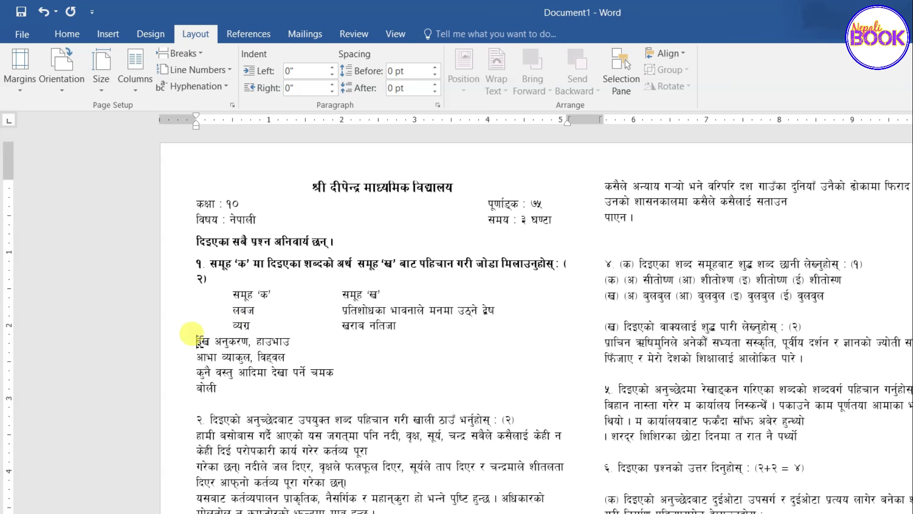
left_click(197, 342)
key("Tab")
key("Tab")
key("Tab")
key("Tab")
key("Tab")
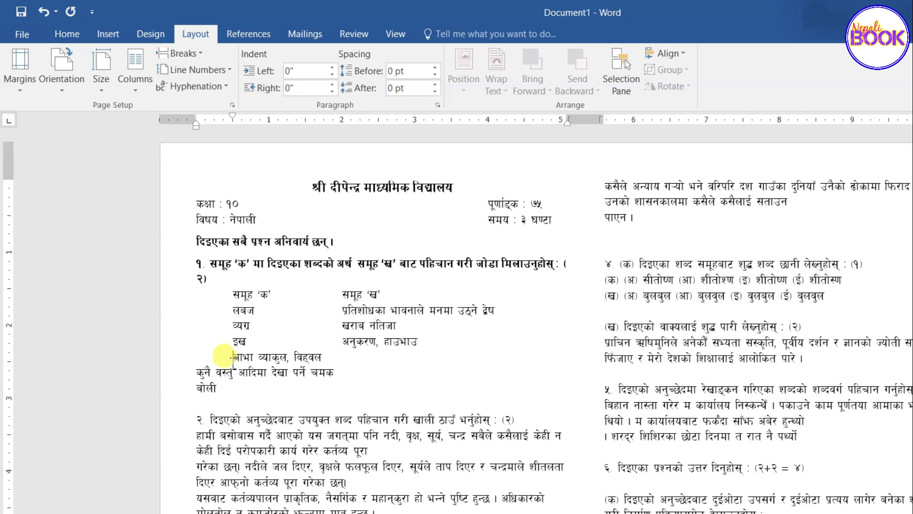
left_click(258, 357)
key("Tab")
key("Tab")
key("Tab")
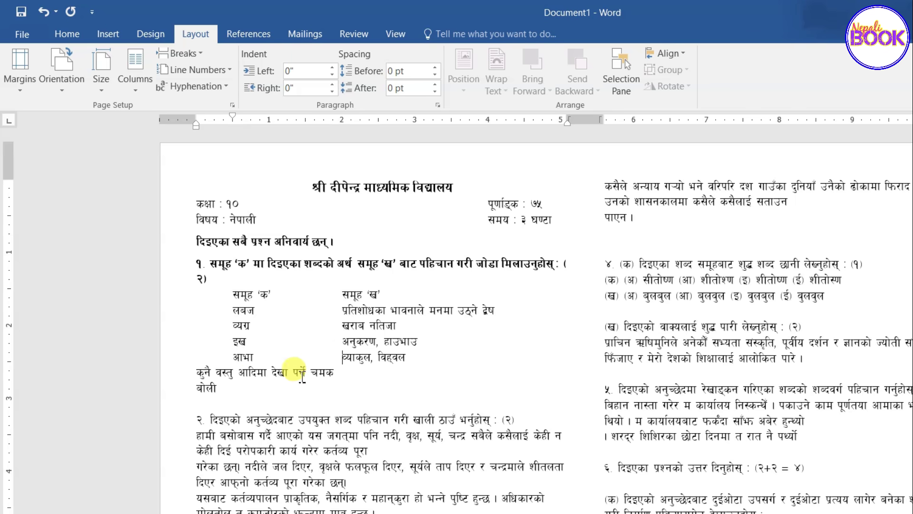
left_click(198, 372)
key("Tab")
key("Tab")
key("Tab")
left_click(197, 388)
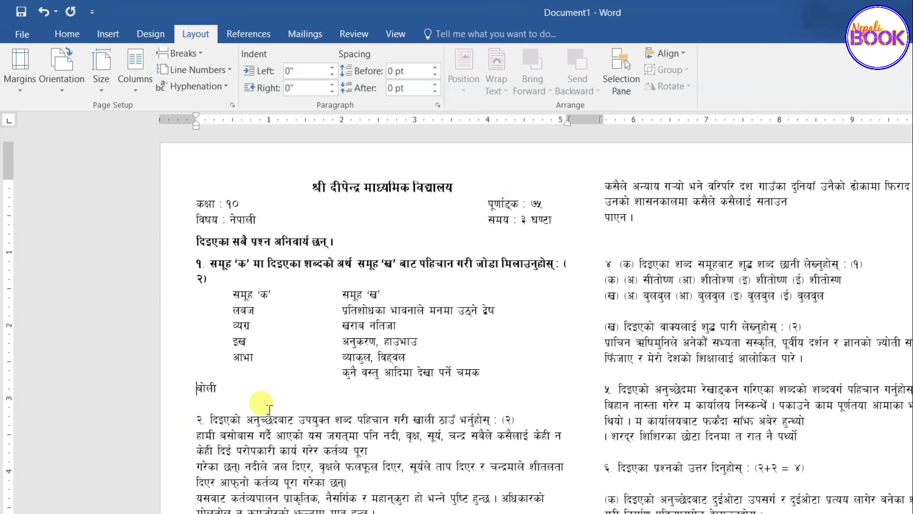
key("Tab")
key("Tab")
key("Tab")
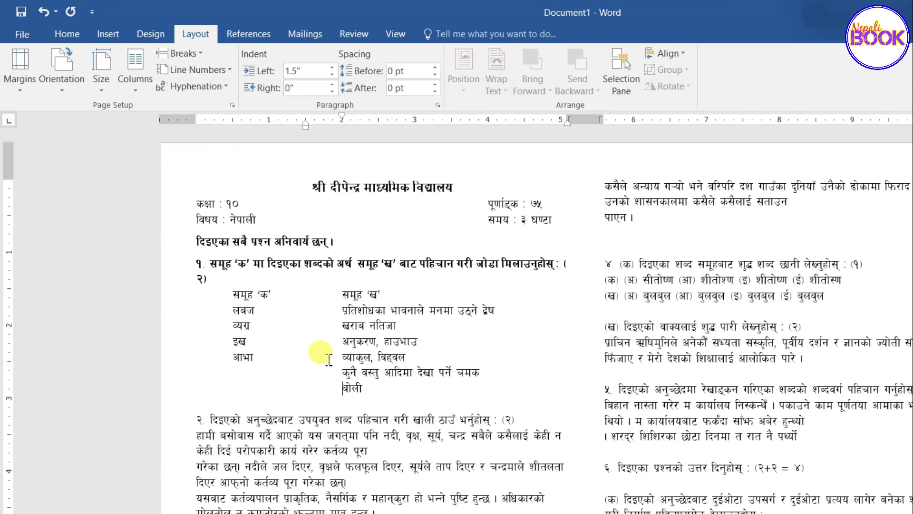
Make the समूह 'क' / समूह 'ख' header row bold.
left_click_drag(227, 296, 385, 293)
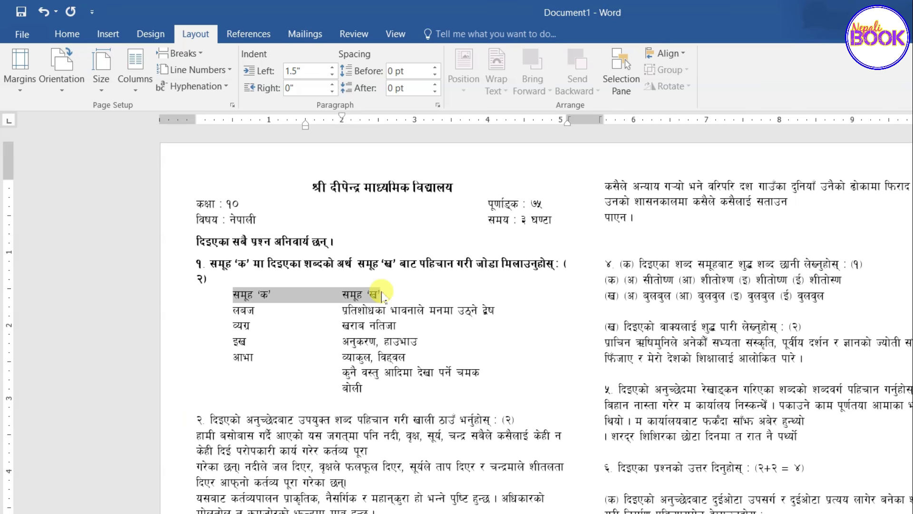
left_click(390, 267)
left_click(370, 326)
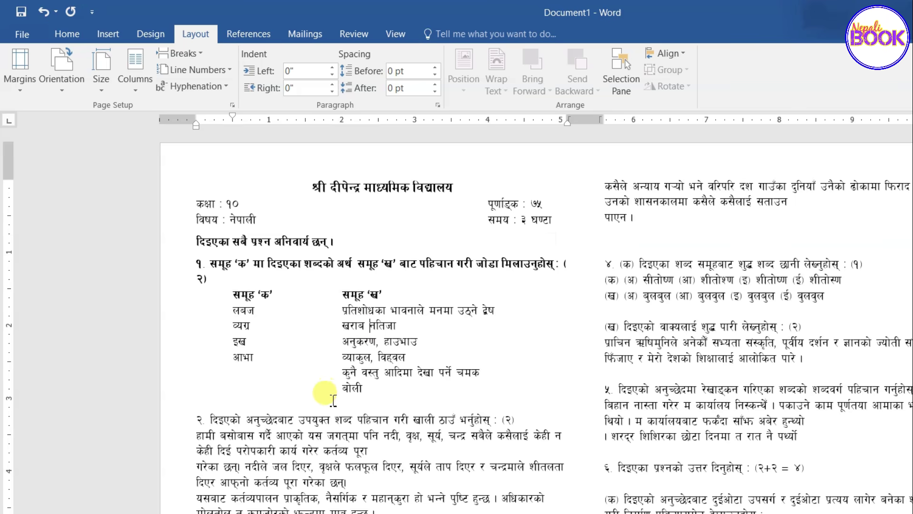
scroll(340, 408, "down", 1)
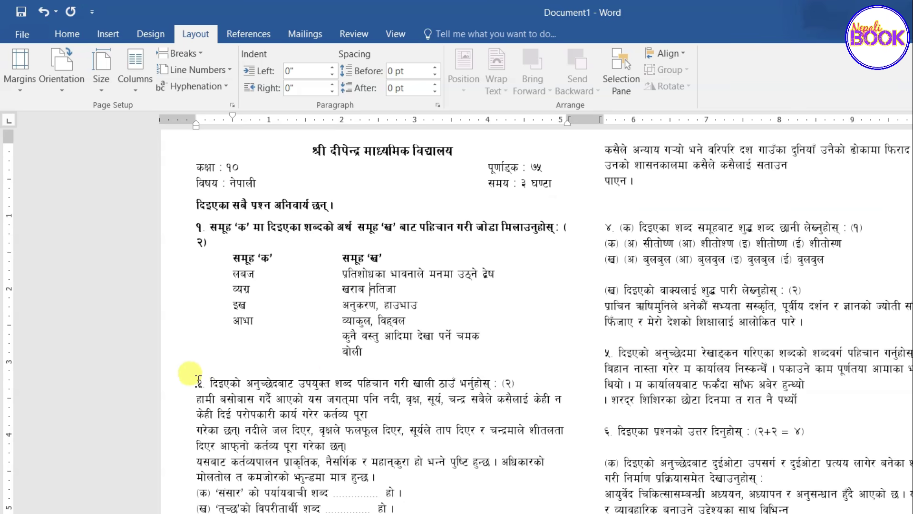
Delete the empty line between बोली and the question २ heading.
left_click_drag(196, 382, 524, 383)
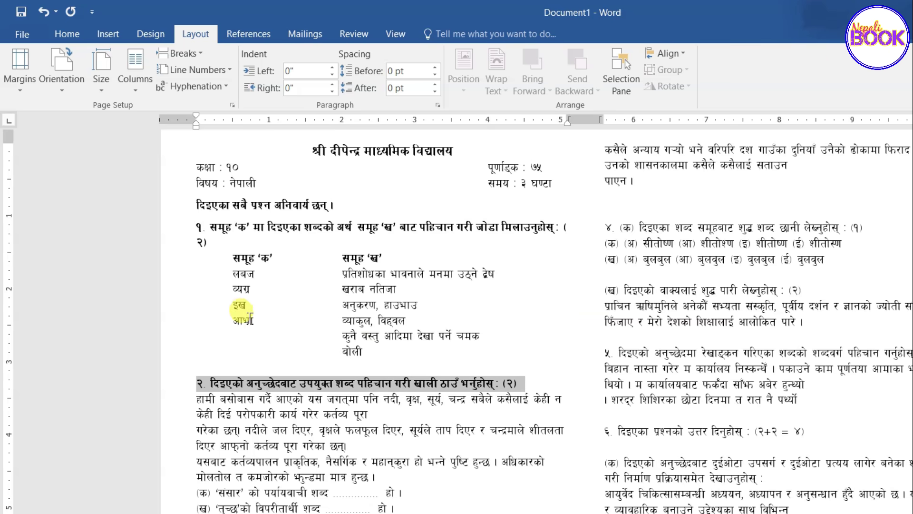
scroll(304, 362, "down", 3)
left_click(355, 286)
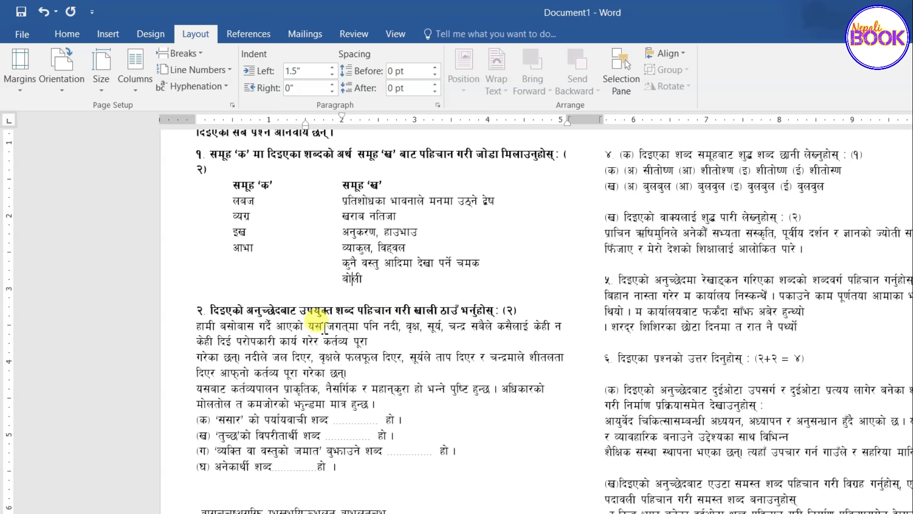
left_click(324, 296)
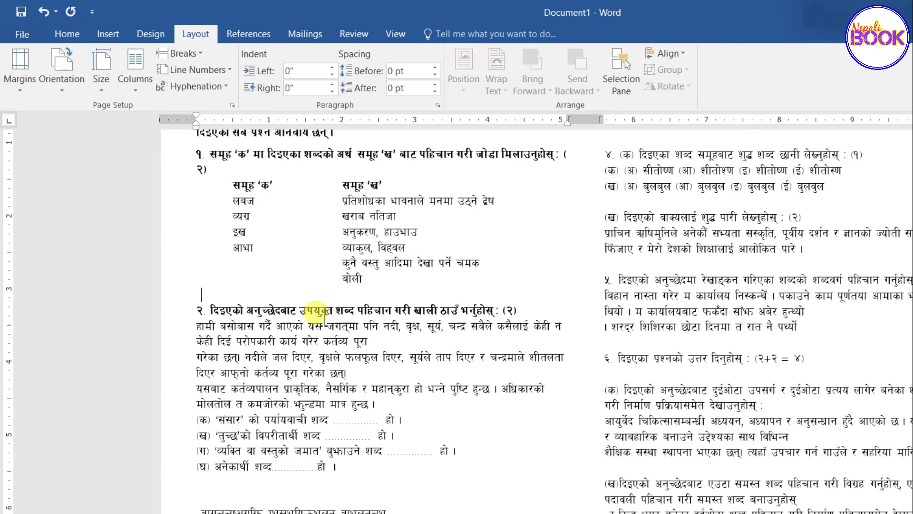
key("BackSpace")
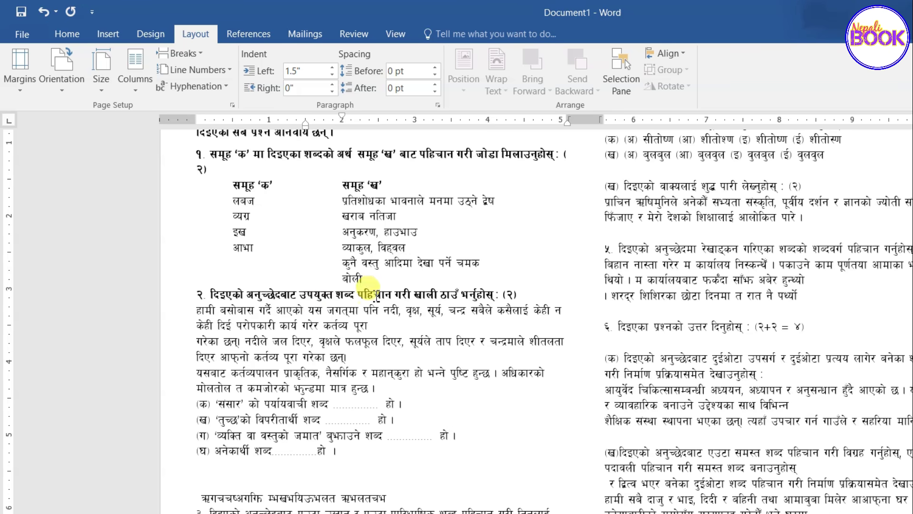
Add 6 pt spacing after the बोली line and after the question २ heading.
left_click(436, 86)
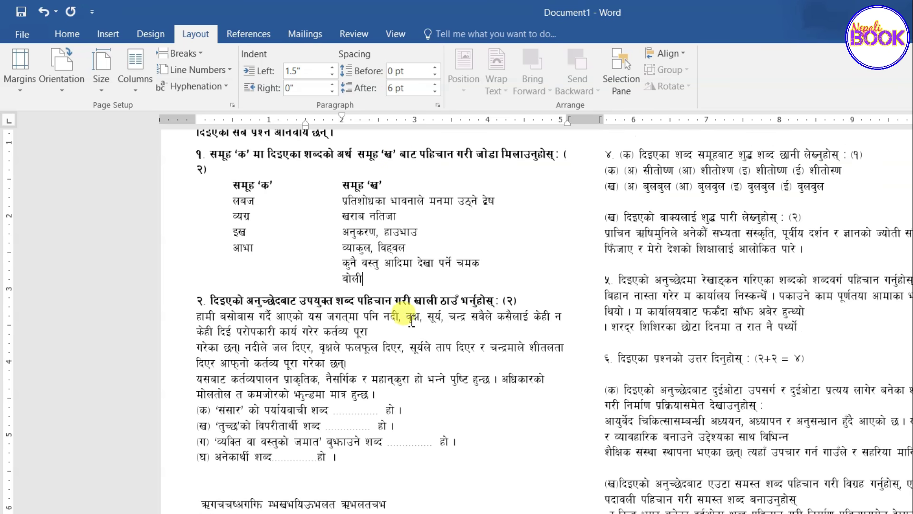
left_click(357, 301)
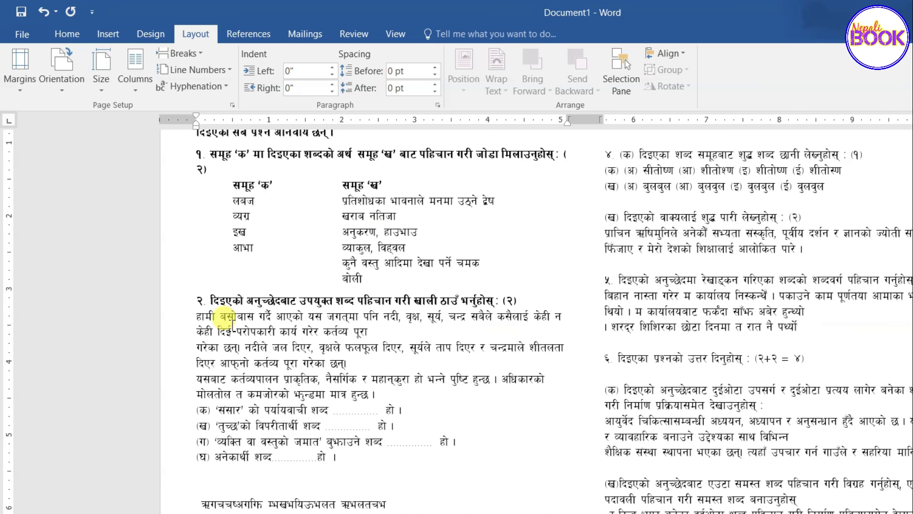
left_click(434, 86)
left_click(309, 322)
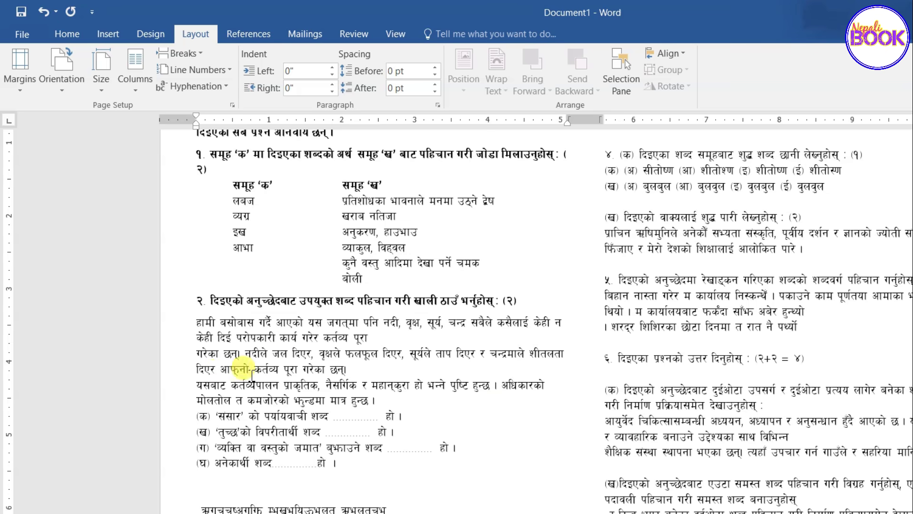
Remove the line breaks before गरेका छन्, यसबाट and कमजोरको in the question २ passage.
left_click_drag(196, 321, 352, 374)
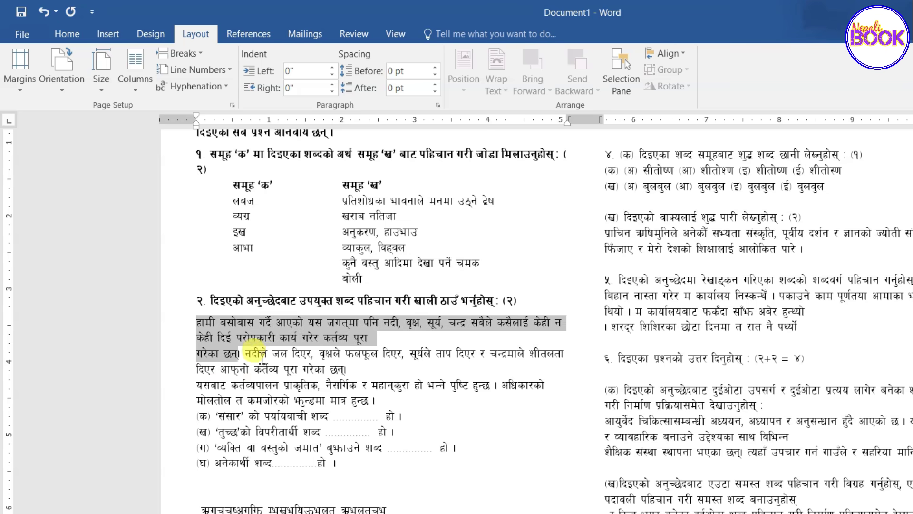
left_click(264, 385)
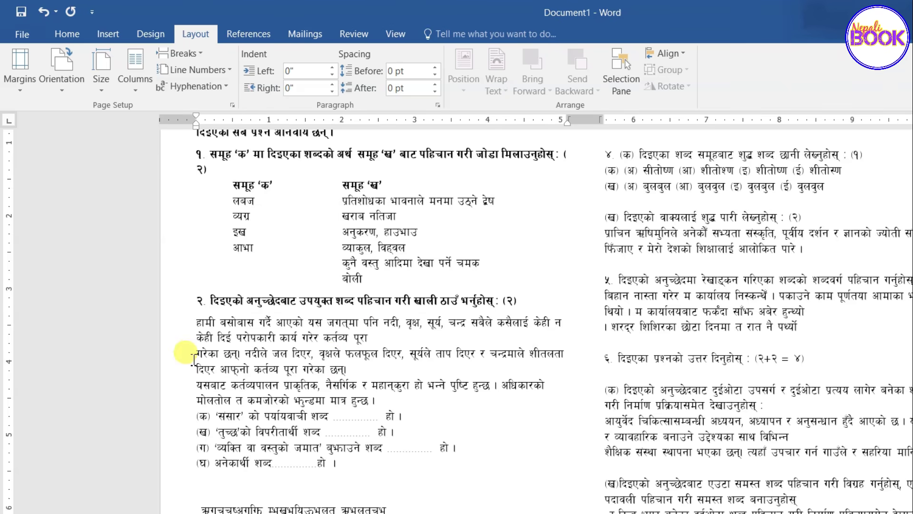
left_click(386, 339)
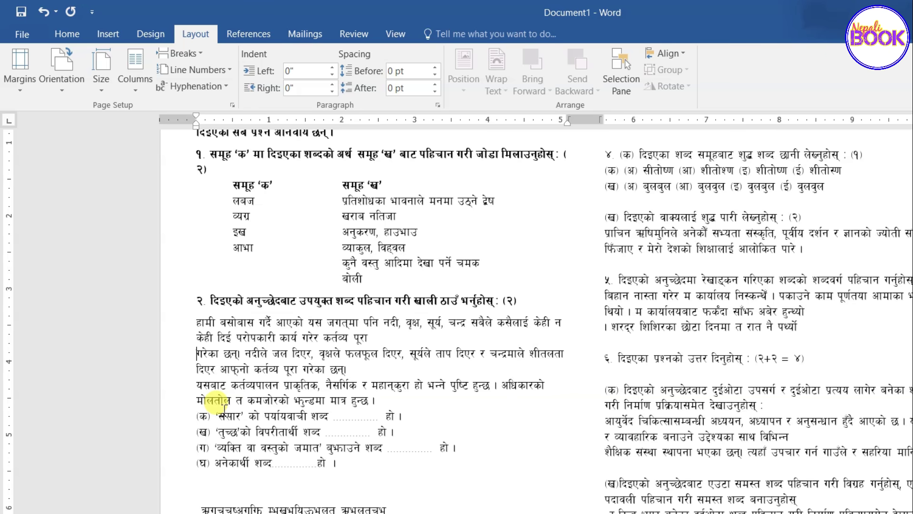
key("BackSpace")
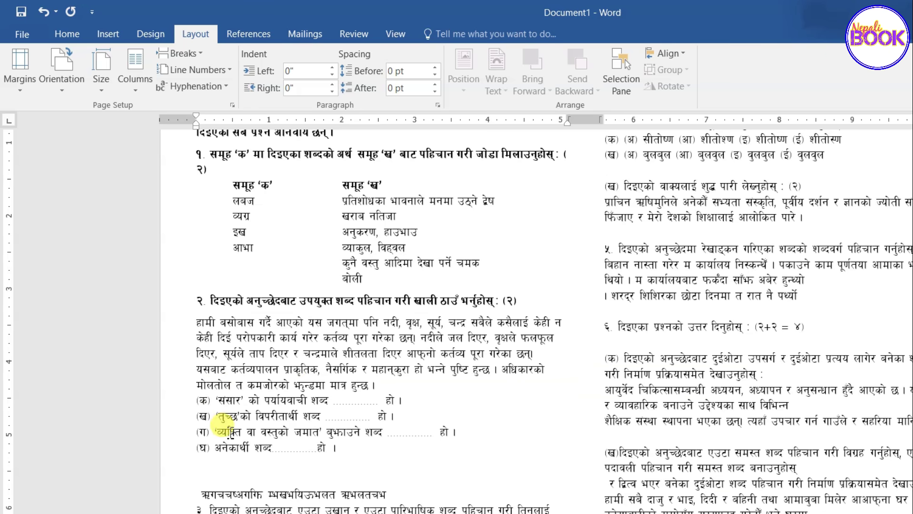
left_click(198, 370)
key("BackSpace")
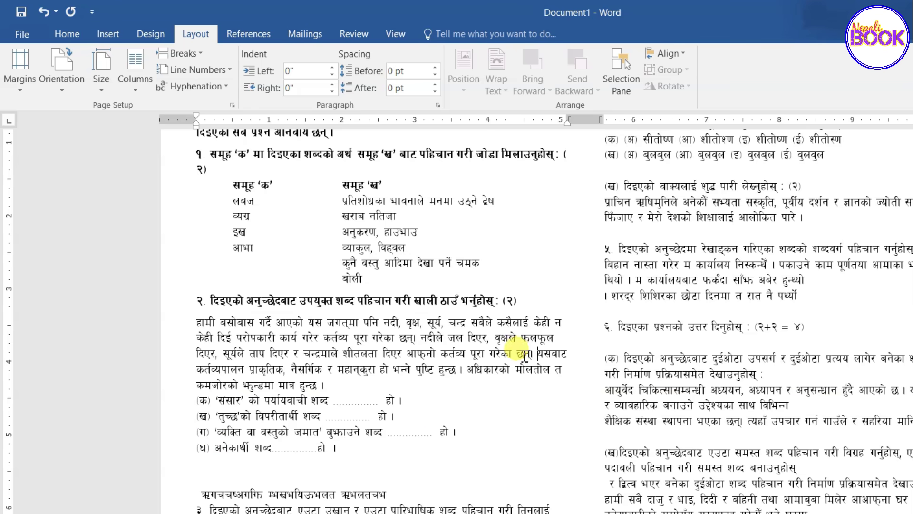
left_click(197, 385)
key("BackSpace")
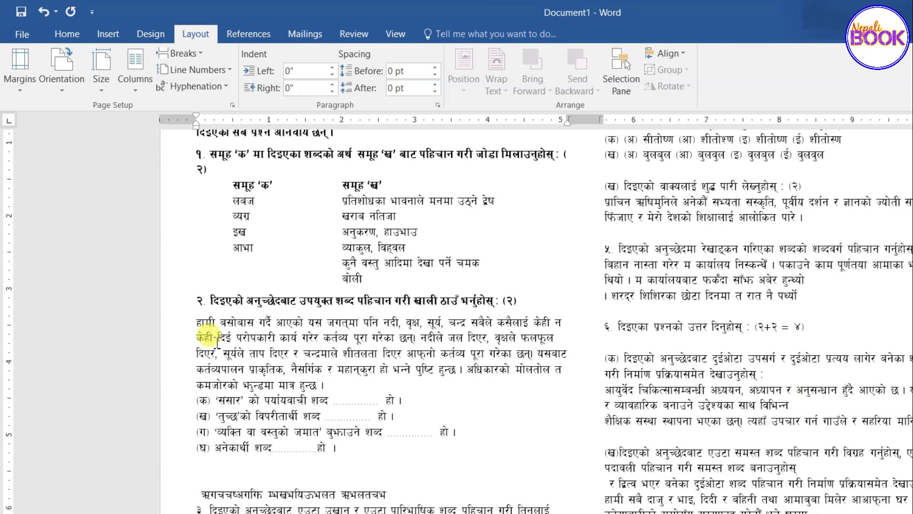
left_click_drag(196, 322, 331, 383)
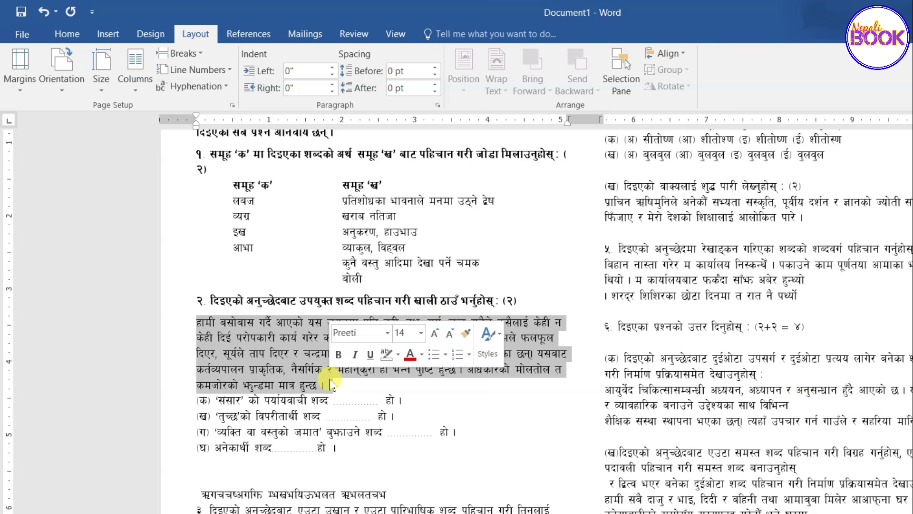
Justify the question २ passage paragraph.
left_click(67, 36)
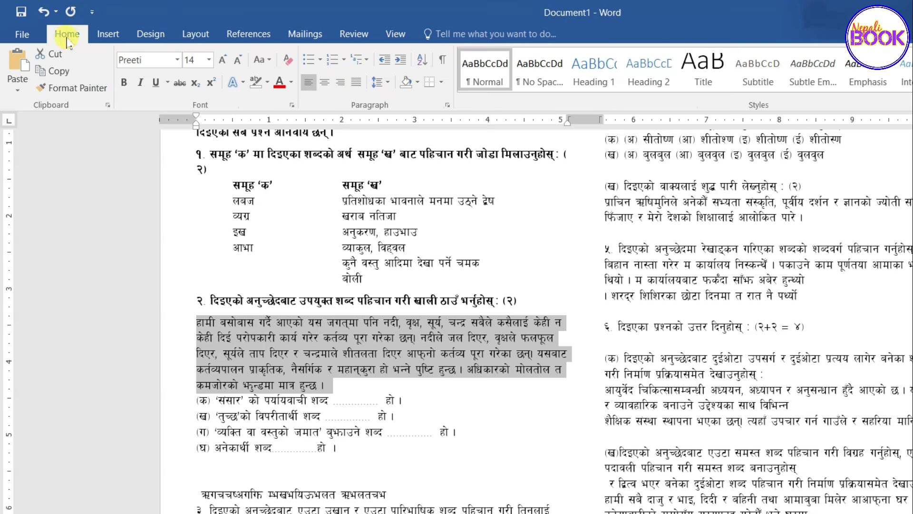
left_click(355, 83)
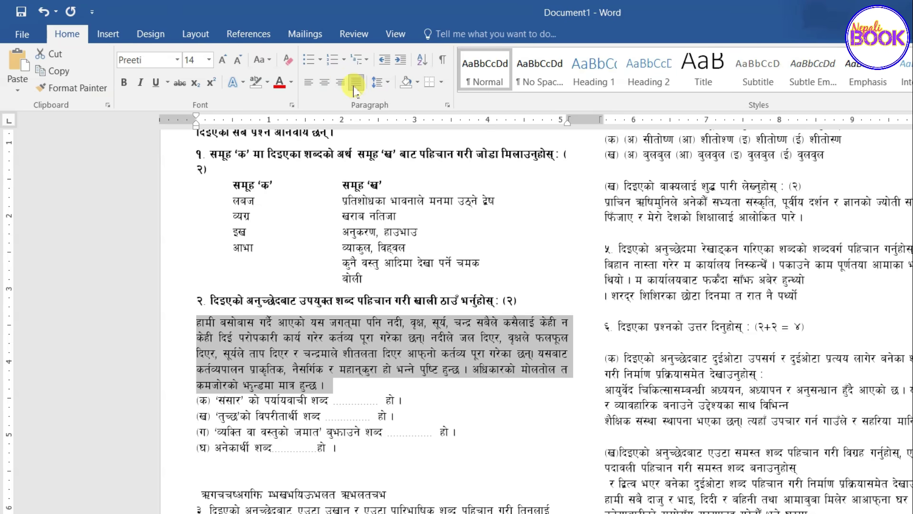
left_click(453, 344)
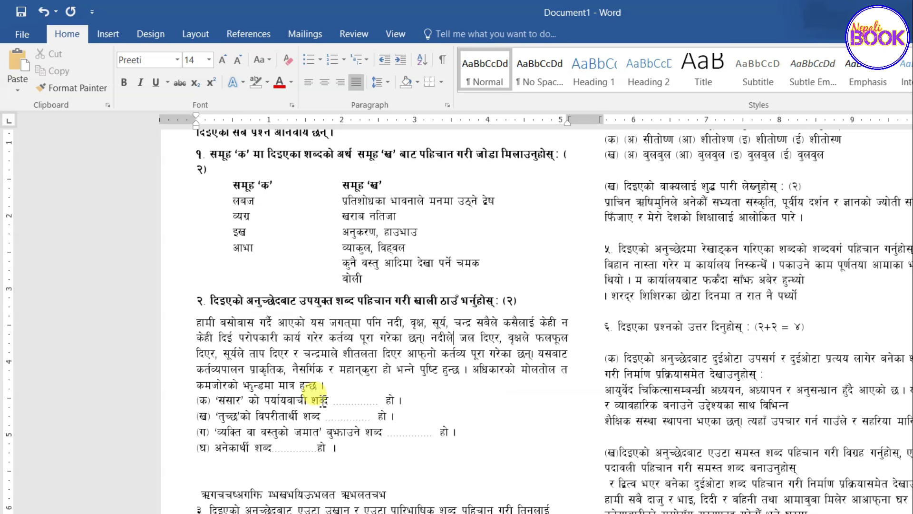
left_click_drag(197, 400, 341, 448)
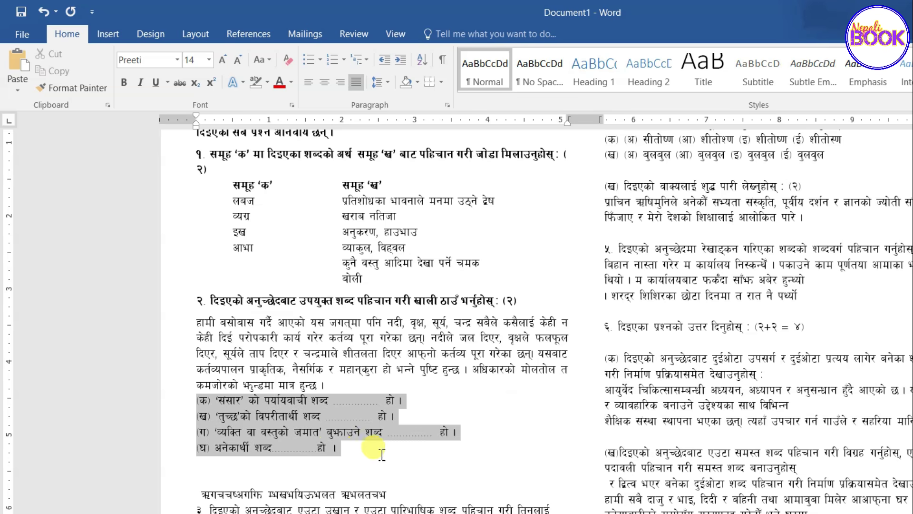
left_click(200, 403)
Add 6 pt of space after the question २ passage's last line.
left_click(238, 384)
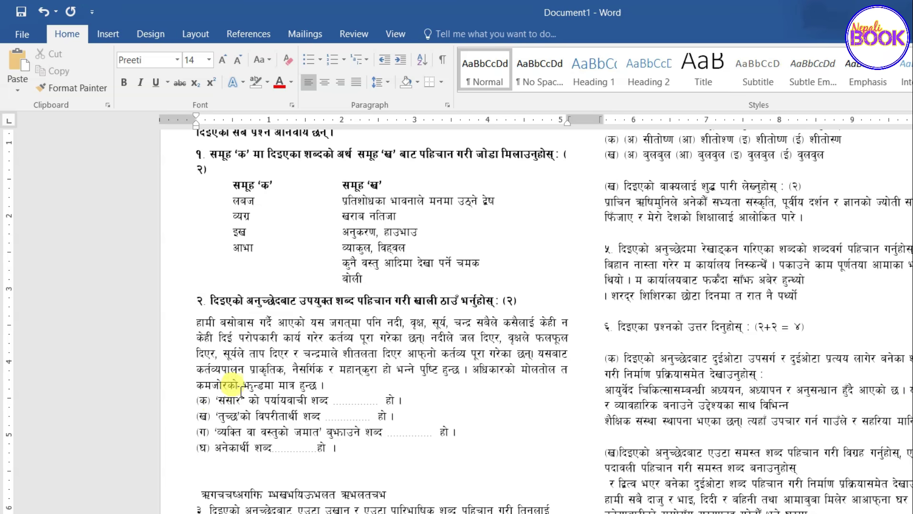
left_click(206, 36)
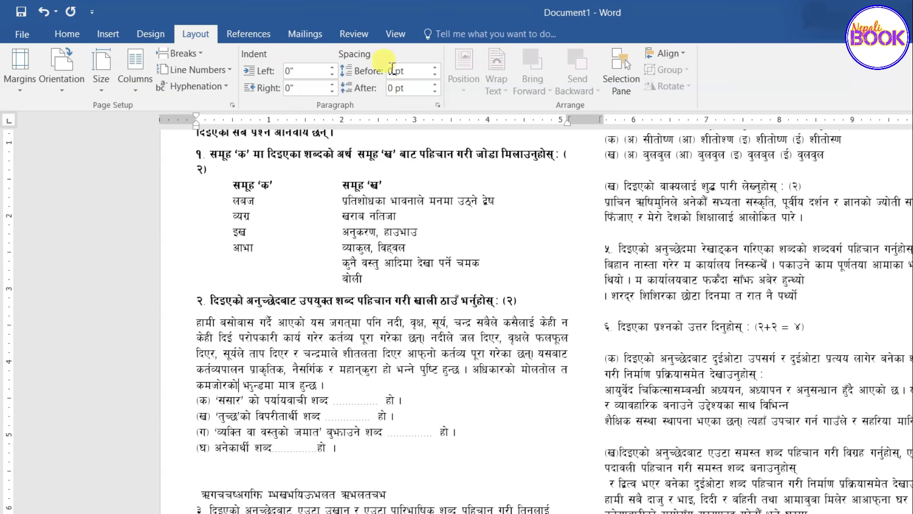
left_click(434, 84)
left_click(287, 385)
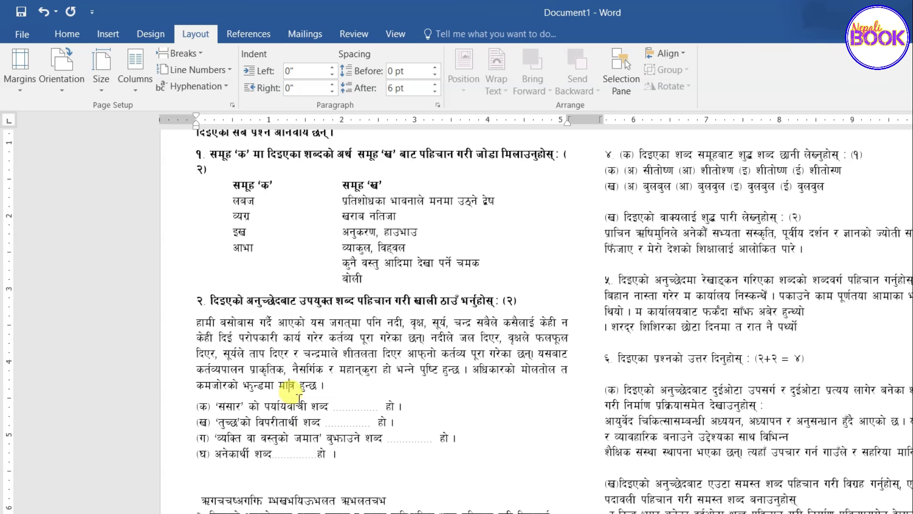
scroll(311, 440, "down", 2)
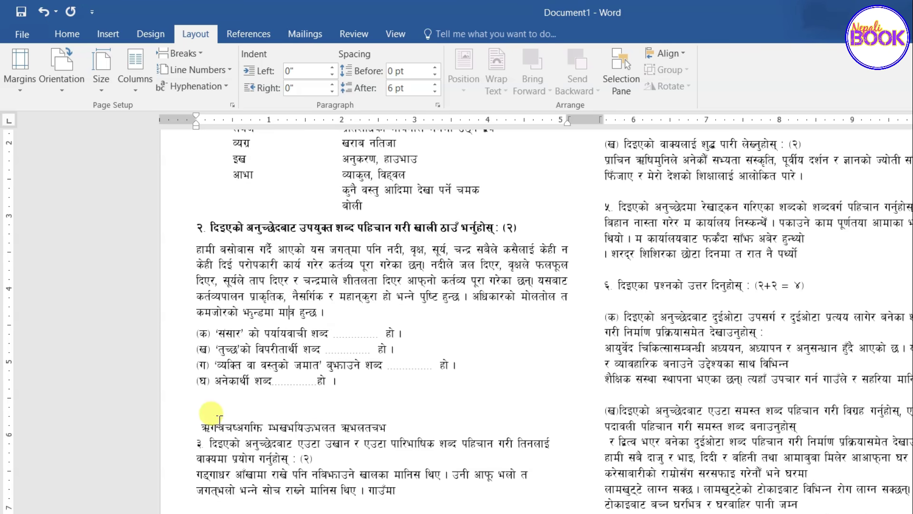
left_click_drag(202, 426, 395, 429)
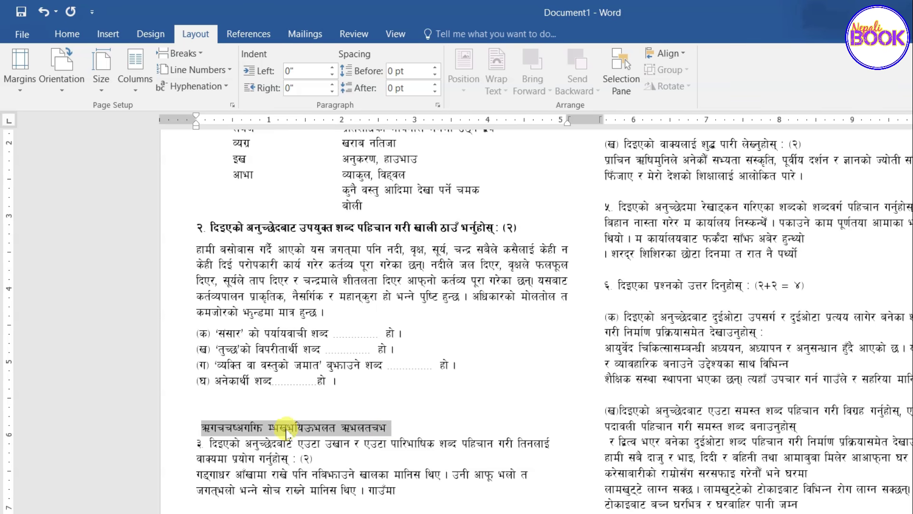
Delete the stray Curriculum Development Centre line, blank line and leading space before question ३.
key("ctrl+space")
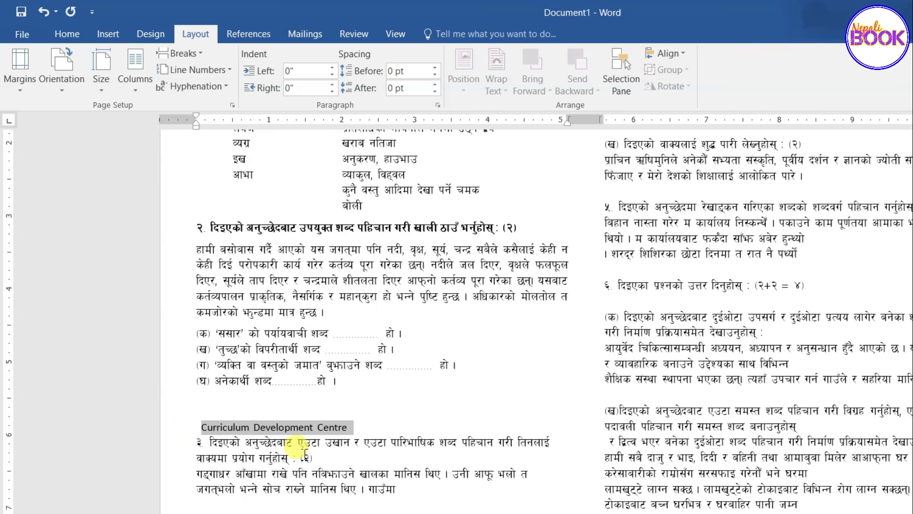
key("Delete")
key("Delete")
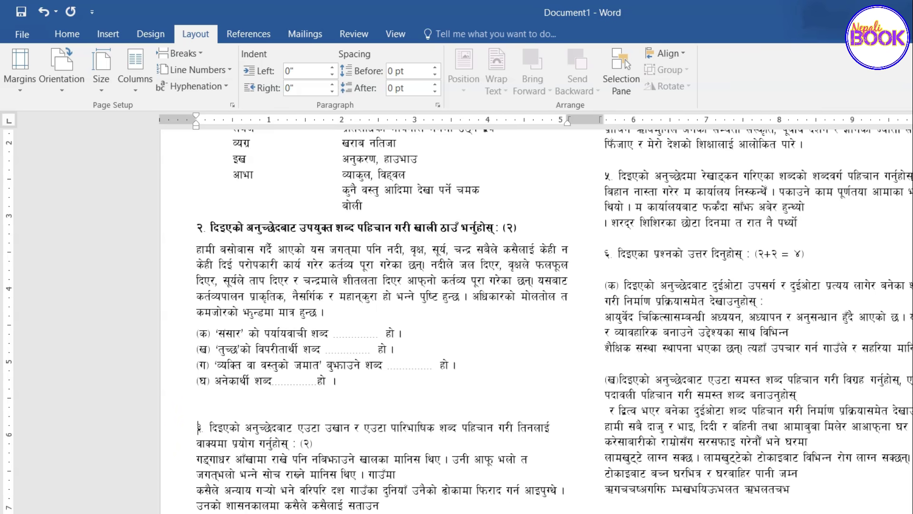
key("BackSpace")
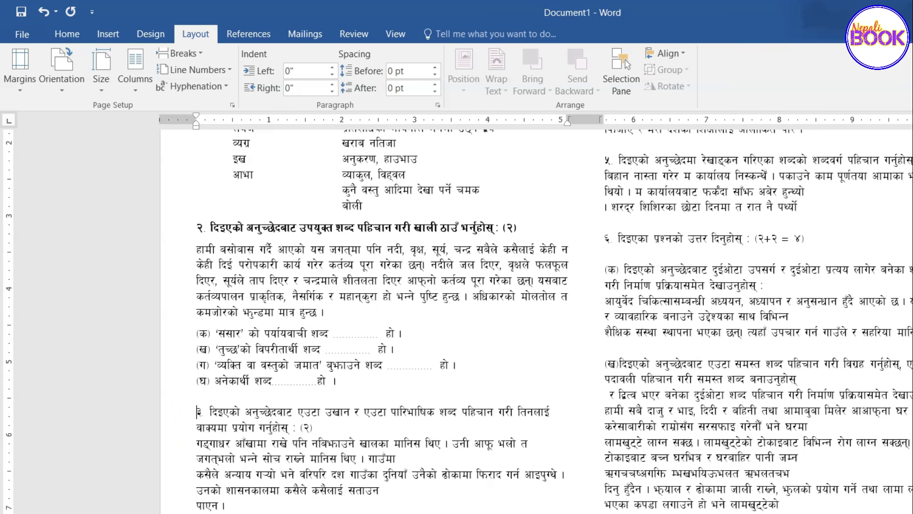
key("BackSpace")
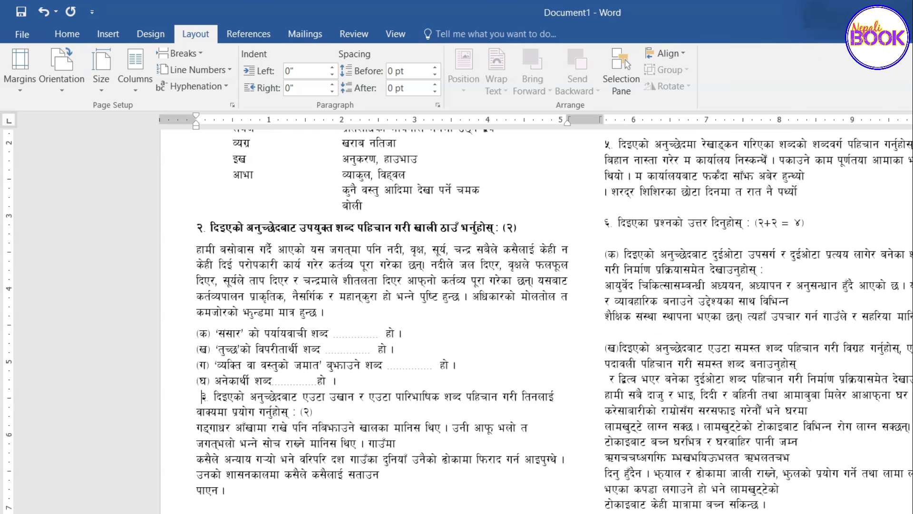
left_click(436, 91)
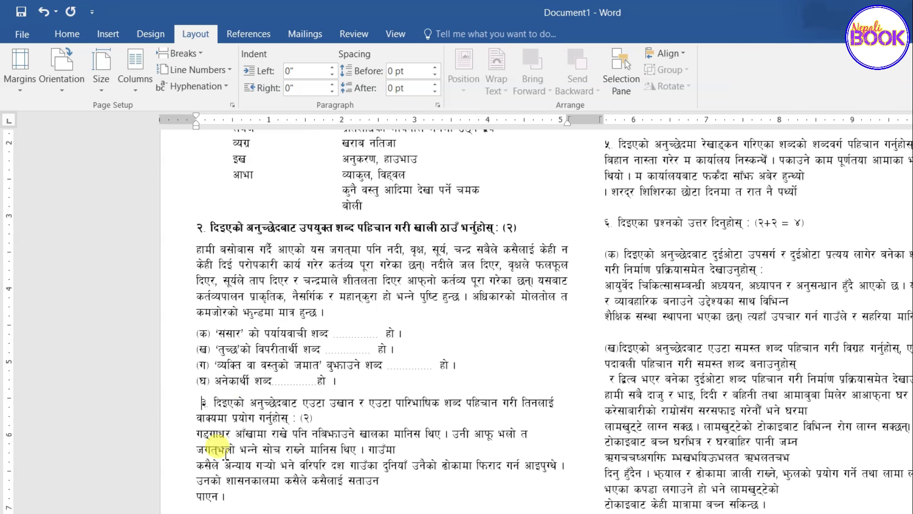
key("BackSpace")
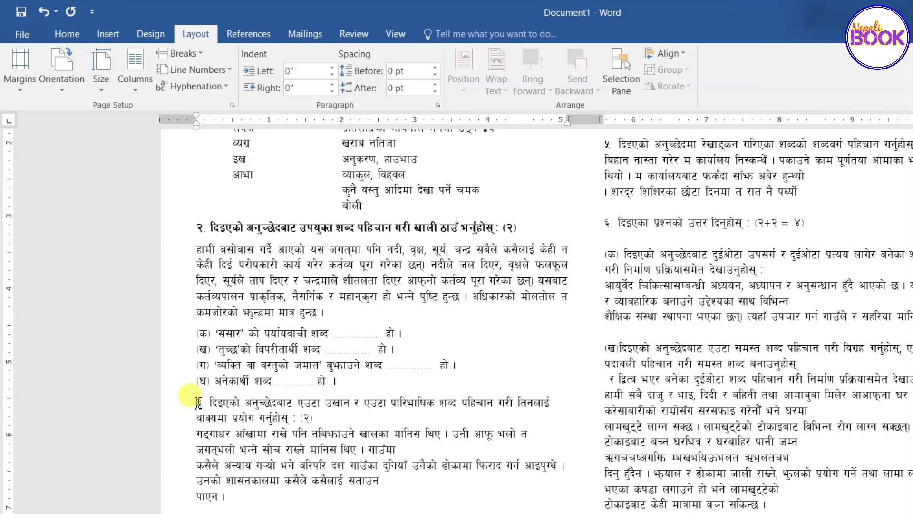
left_click_drag(197, 403, 320, 418)
Bold question ३'s heading and join the जगत्भलो, कसैले and गाउँका lines of its passage.
left_click(327, 390)
left_click(301, 417)
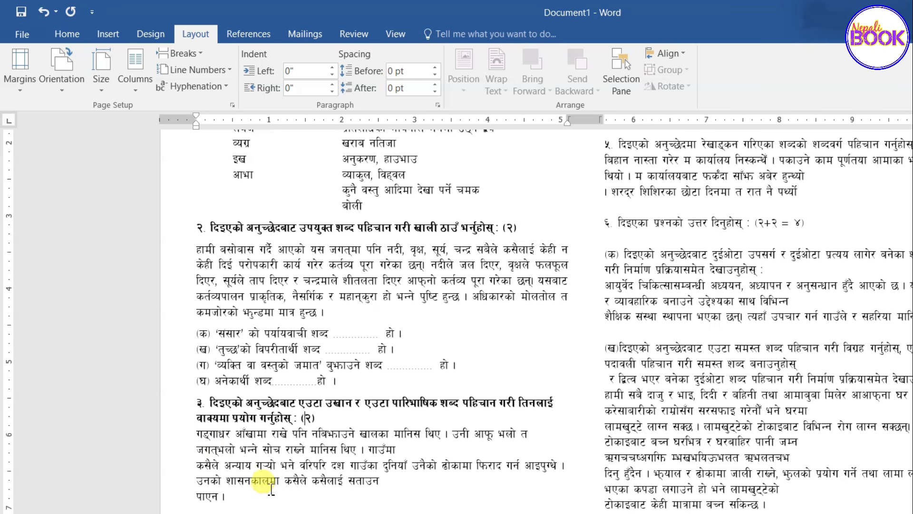
left_click(198, 450)
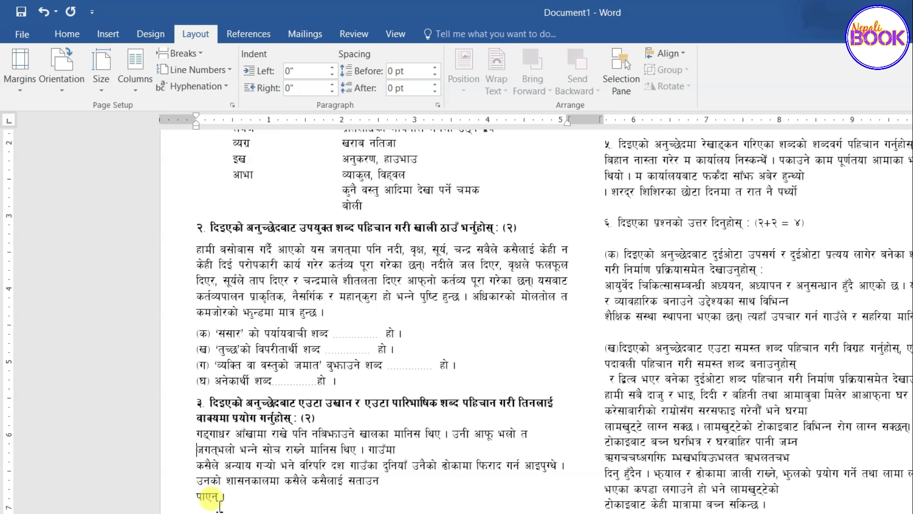
key("BackSpace")
key("Return")
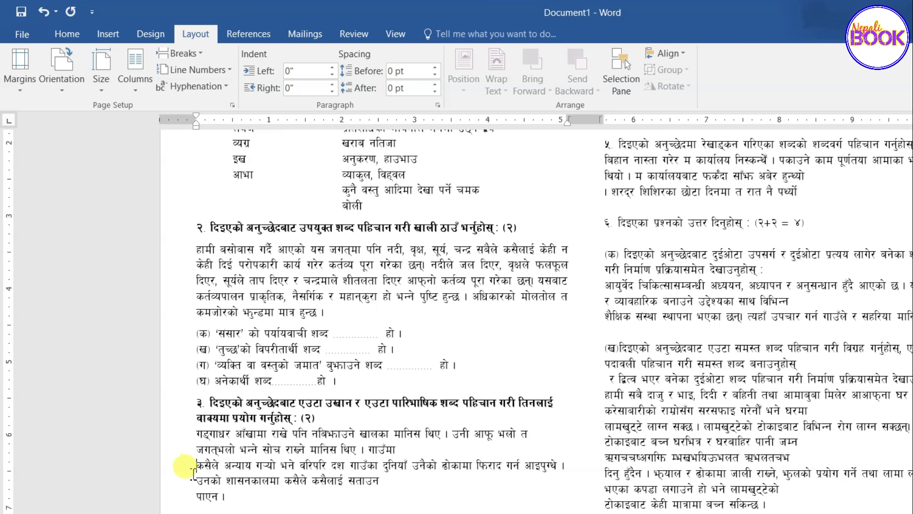
key("BackSpace")
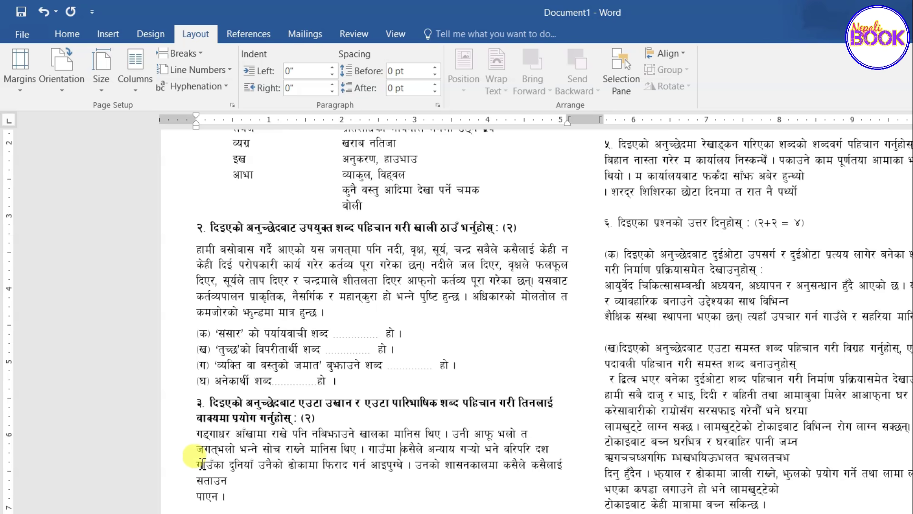
key("BackSpace")
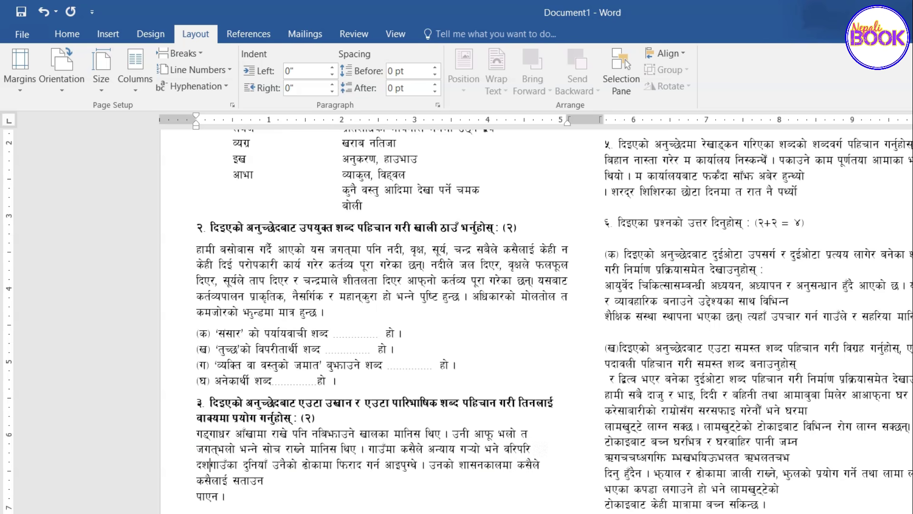
Join पाएन onto the सताउन line of the question ३ passage.
left_click(205, 480)
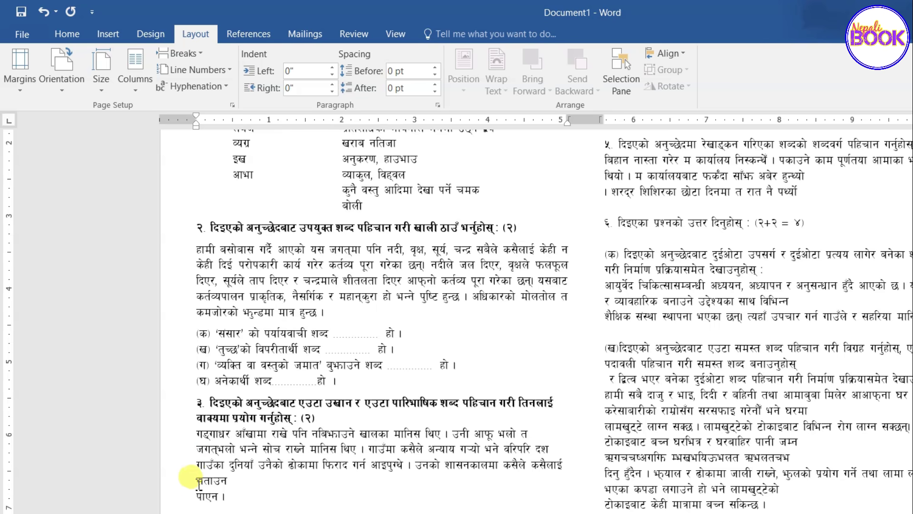
left_click(225, 481)
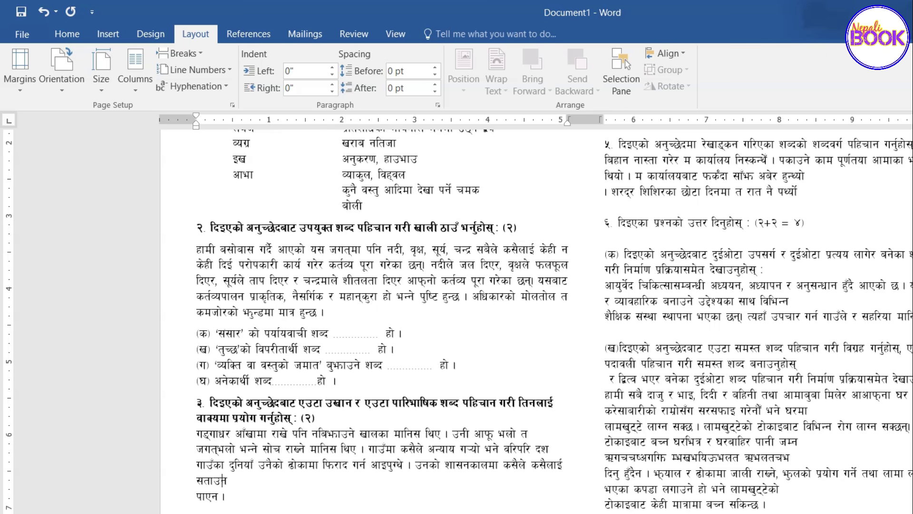
left_click(196, 496)
key("BackSpace")
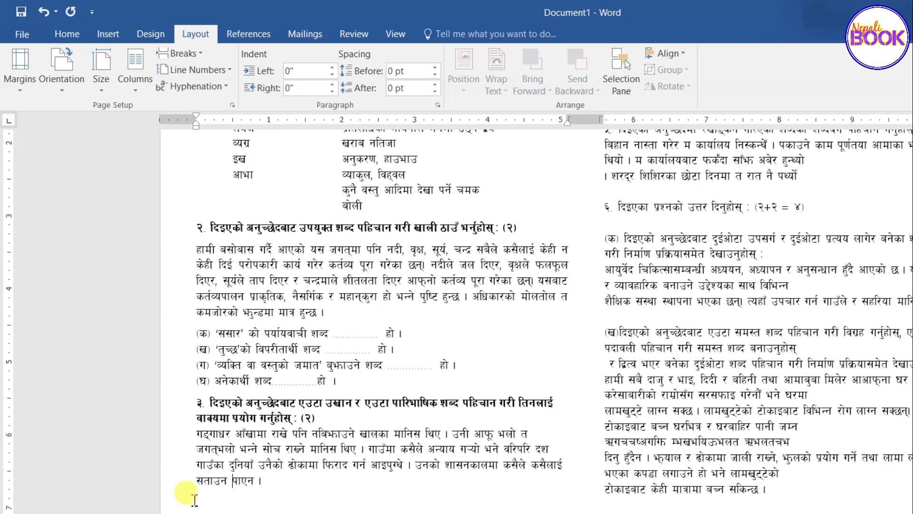
Justify the question ३ passage ending सताउन पाएन।.
left_click_drag(197, 435, 273, 490)
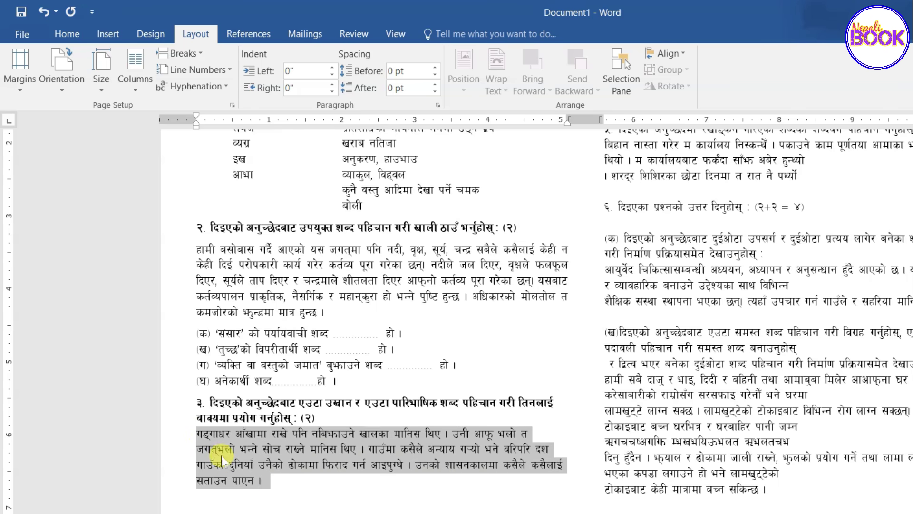
left_click(69, 34)
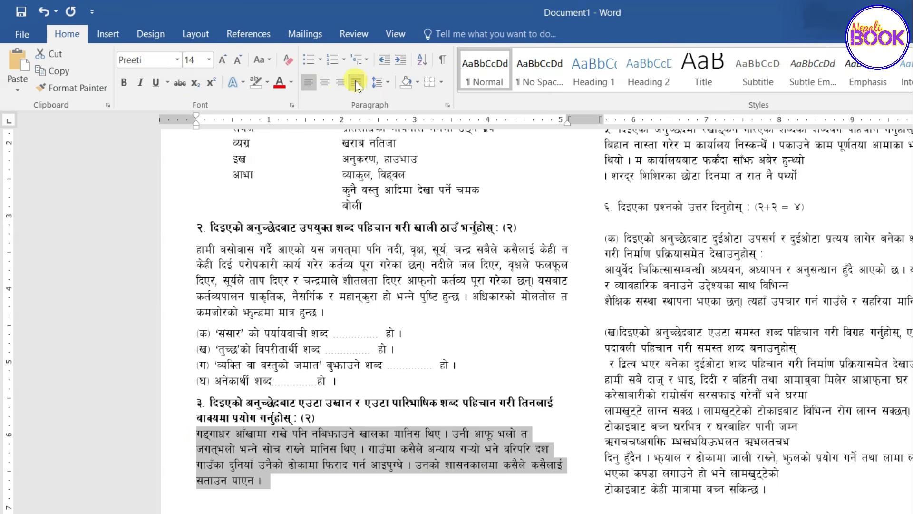
left_click(355, 82)
left_click(455, 463)
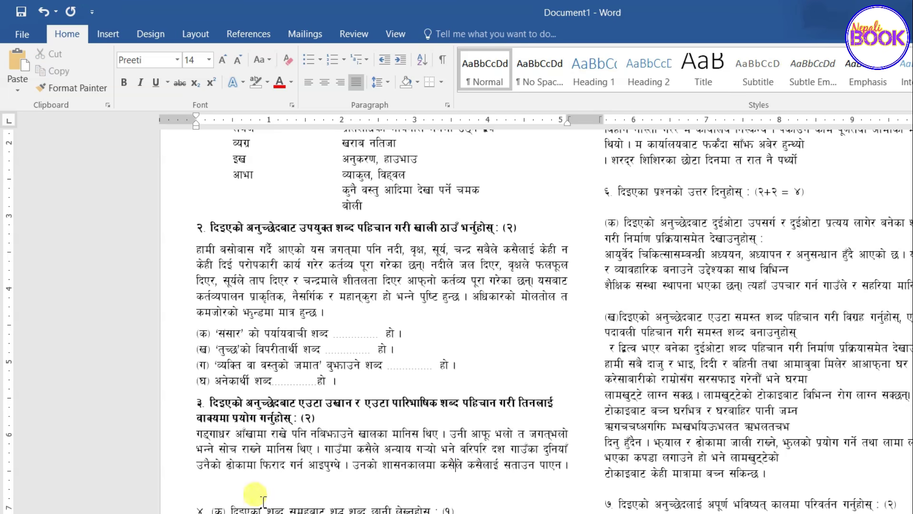
scroll(266, 416, "up", 2)
scroll(272, 419, "up", 2)
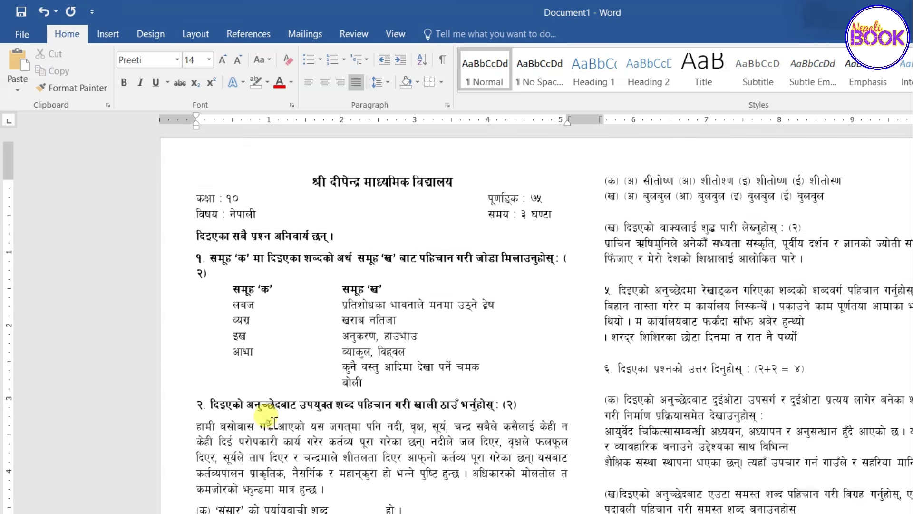
scroll(275, 421, "down", 2)
scroll(273, 421, "down", 2)
scroll(272, 418, "up", 2)
scroll(272, 418, "down", 1)
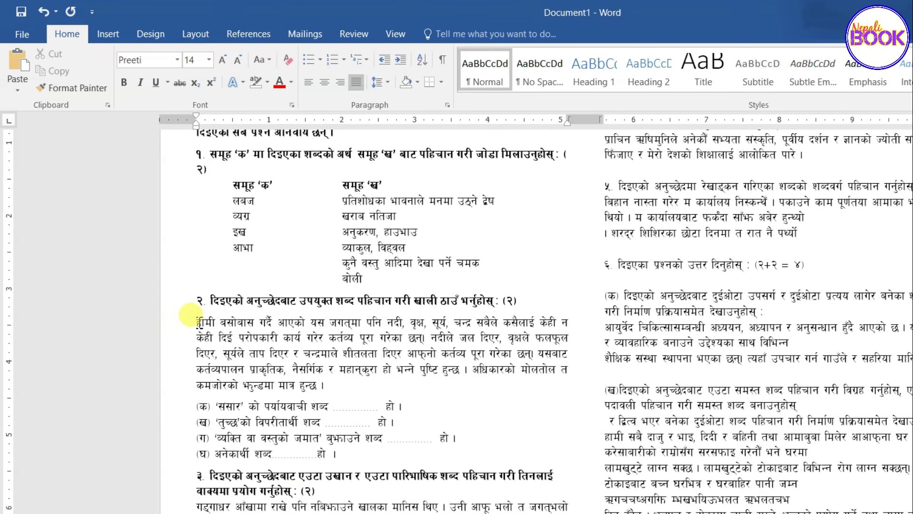
left_click_drag(198, 322, 325, 431)
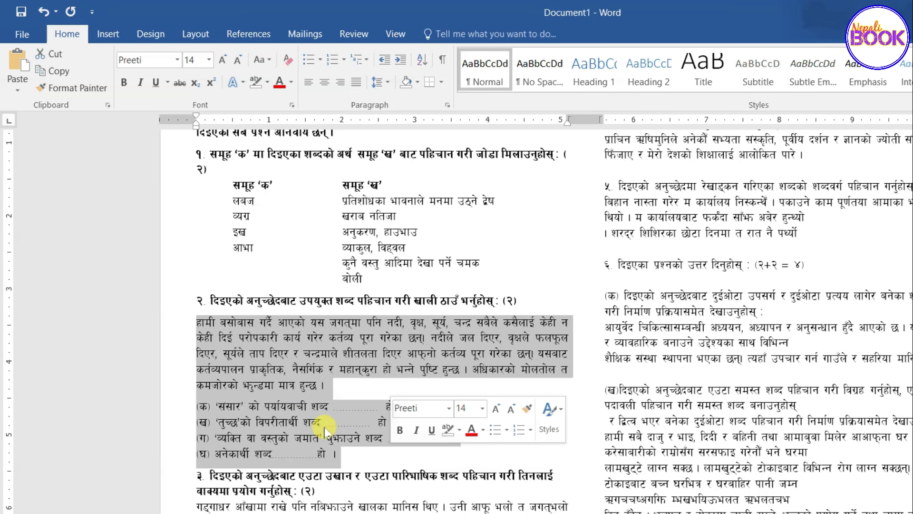
left_click(211, 337)
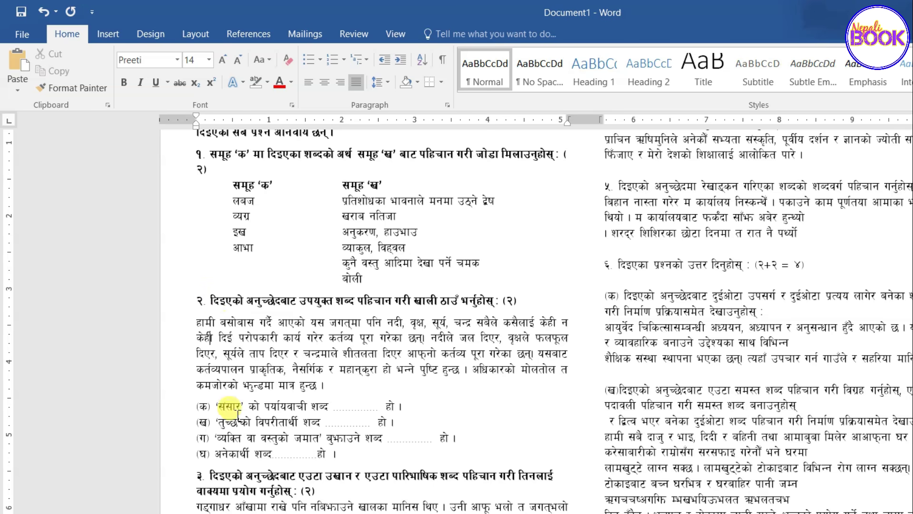
scroll(226, 407, "down", 3)
scroll(210, 405, "down", 1)
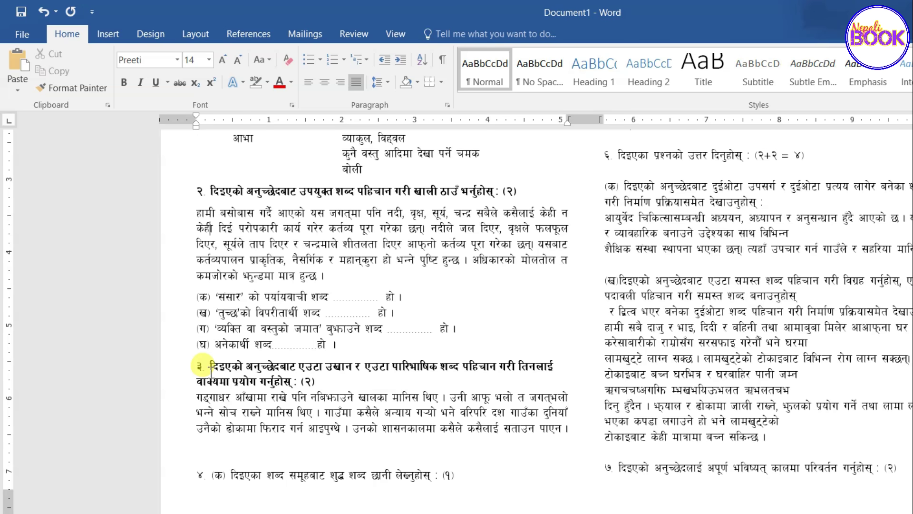
left_click(202, 399)
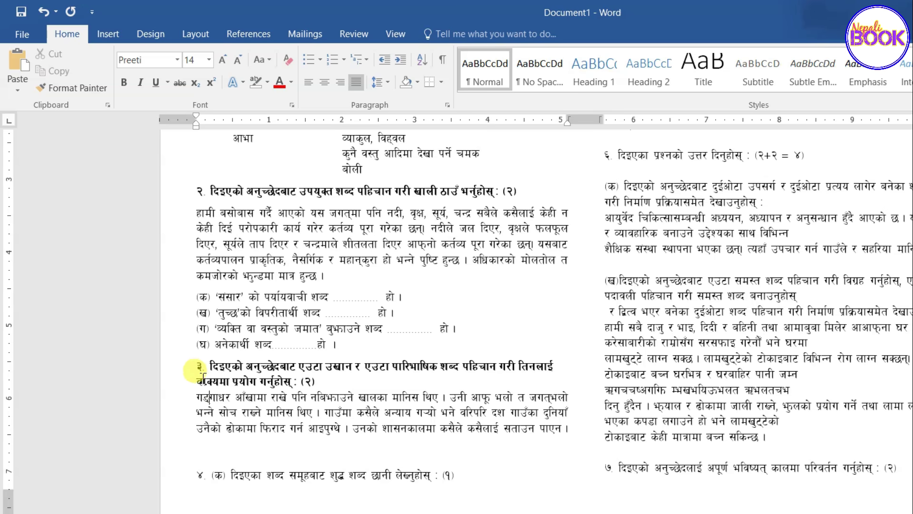
left_click_drag(212, 395, 228, 399)
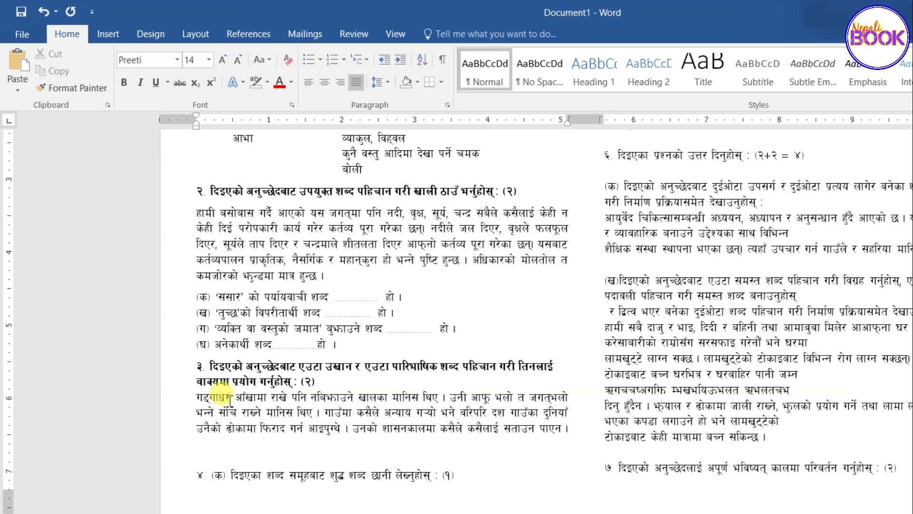
scroll(230, 399, "up", 1)
scroll(235, 336, "up", 1)
scroll(196, 320, "up", 2)
scroll(224, 424, "down", 1)
scroll(235, 442, "down", 1)
scroll(236, 447, "down", 1)
scroll(226, 267, "up", 2)
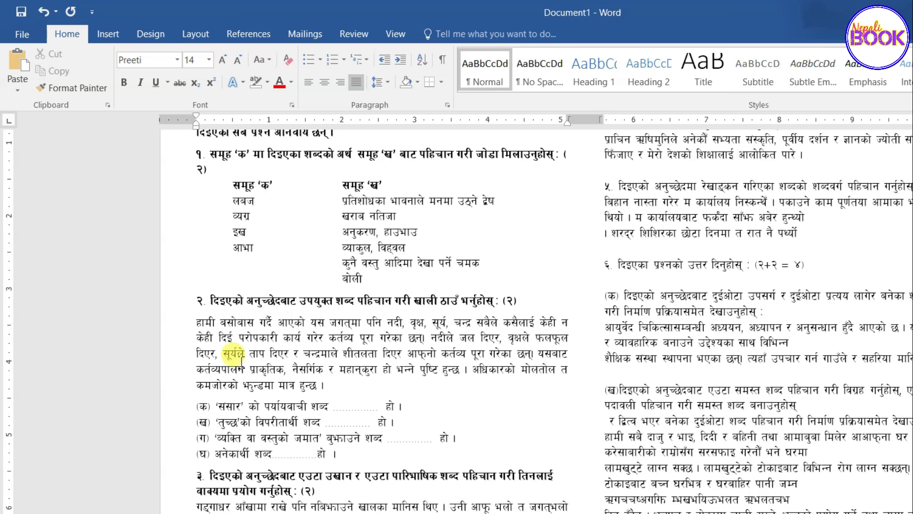
scroll(242, 360, "up", 2)
scroll(241, 362, "up", 1)
scroll(242, 362, "down", 4)
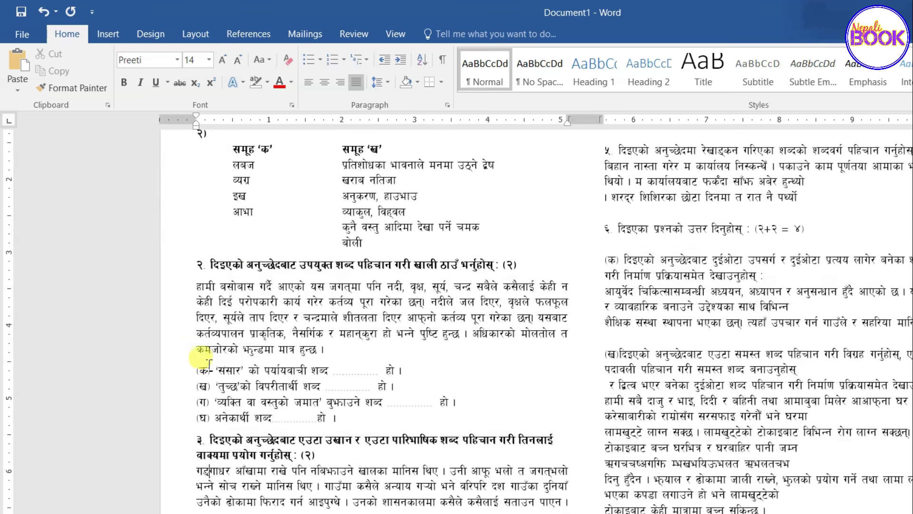
mouse_move(193, 285)
left_mouse_down()
mouse_move(257, 354)
mouse_move(380, 416)
left_mouse_up()
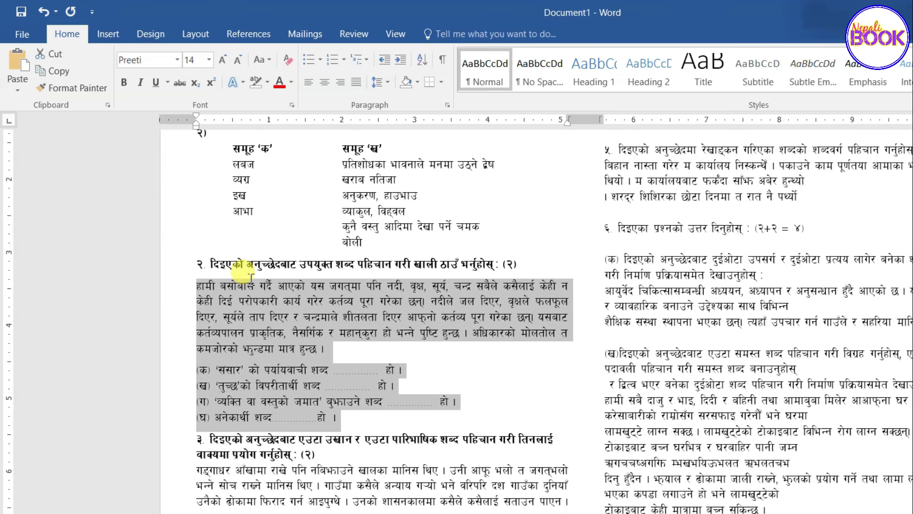
left_click(251, 316)
scroll(277, 376, "up", 3)
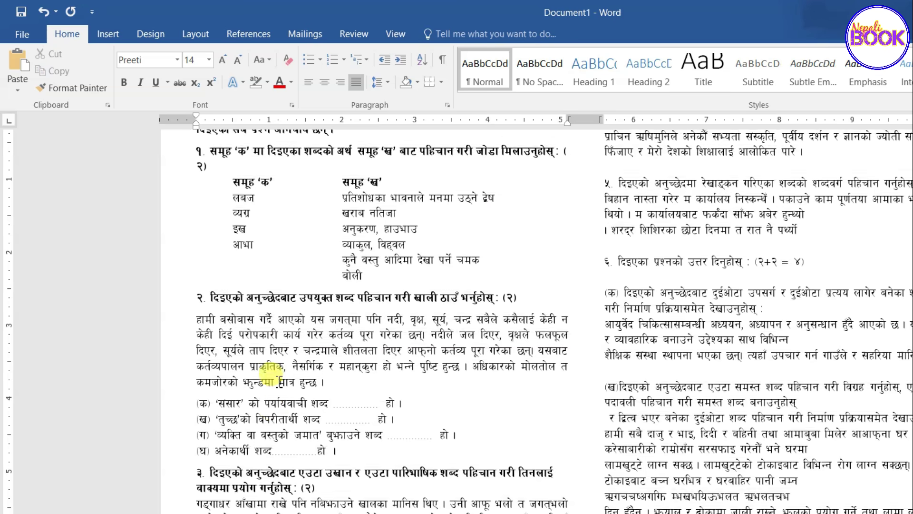
scroll(277, 376, "down", 5)
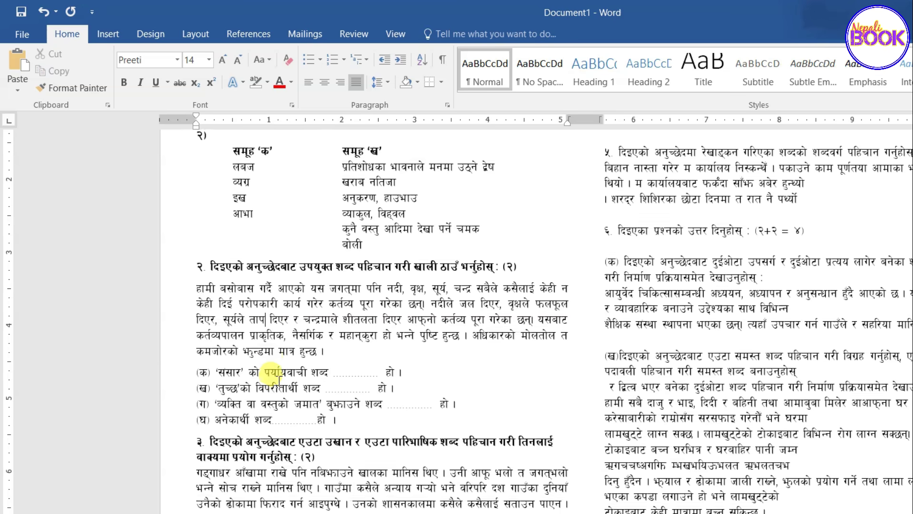
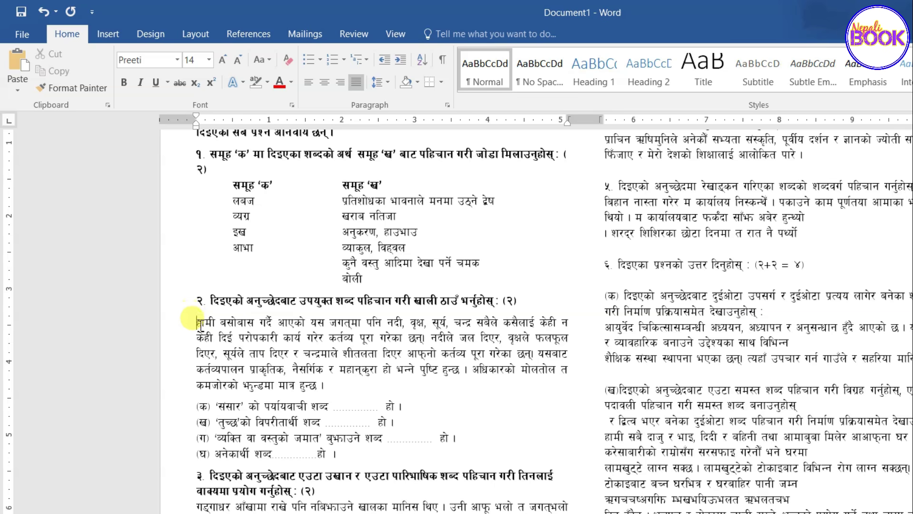
With the question 2 passage selected, turn the Ruler off and back on from the View options.
left_click_drag(200, 324, 370, 456)
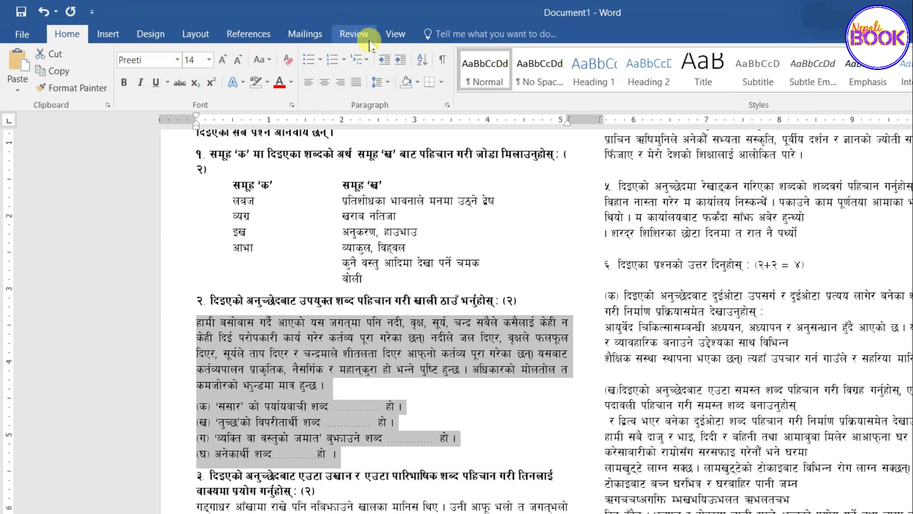
left_click(399, 36)
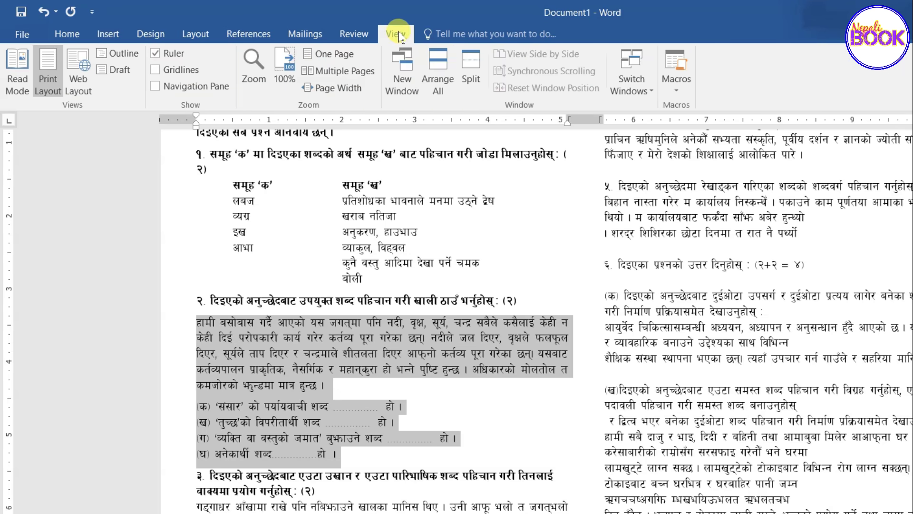
left_click(155, 54)
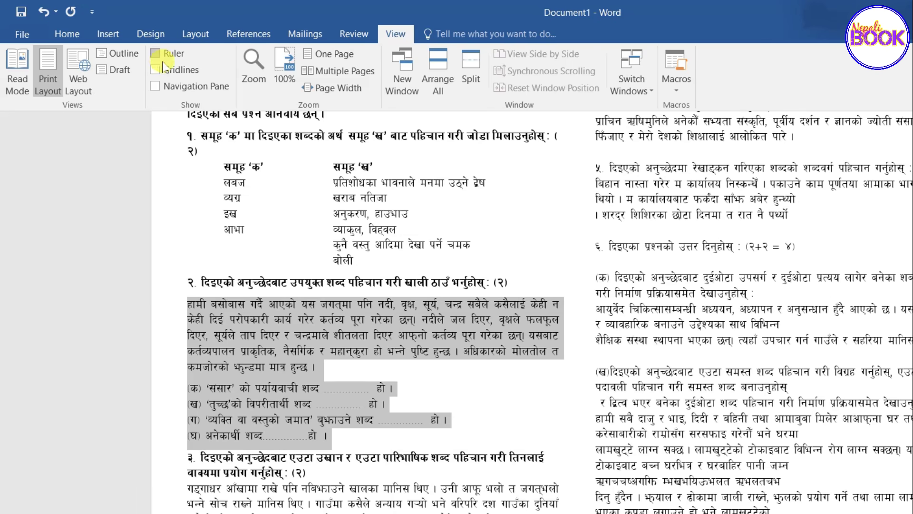
left_click(155, 54)
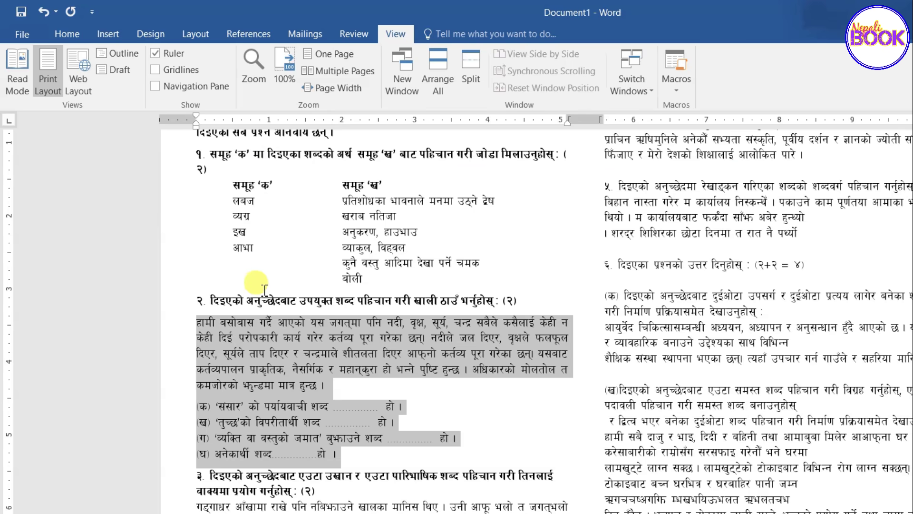
left_click(220, 369)
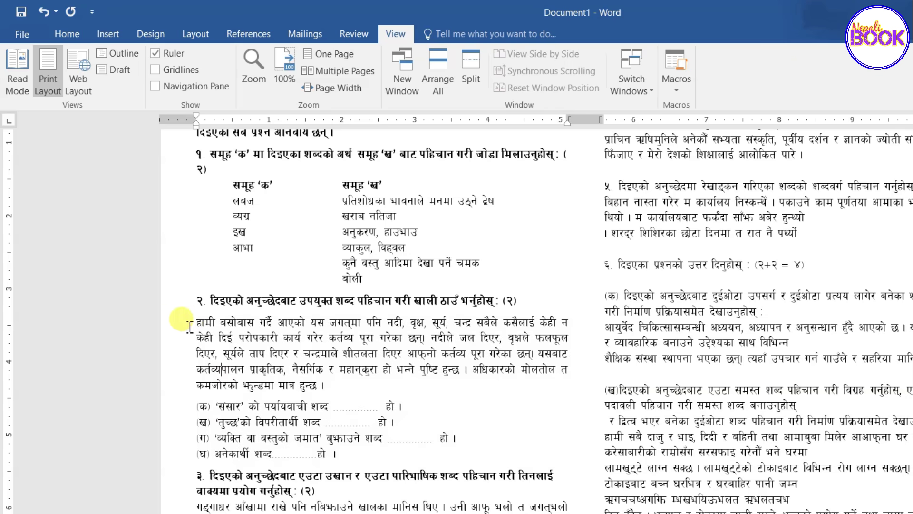
Apply a left indent (Ctrl+M) to the question 2 passage and fill-in lines (क)–(घ).
left_click_drag(186, 318, 355, 454)
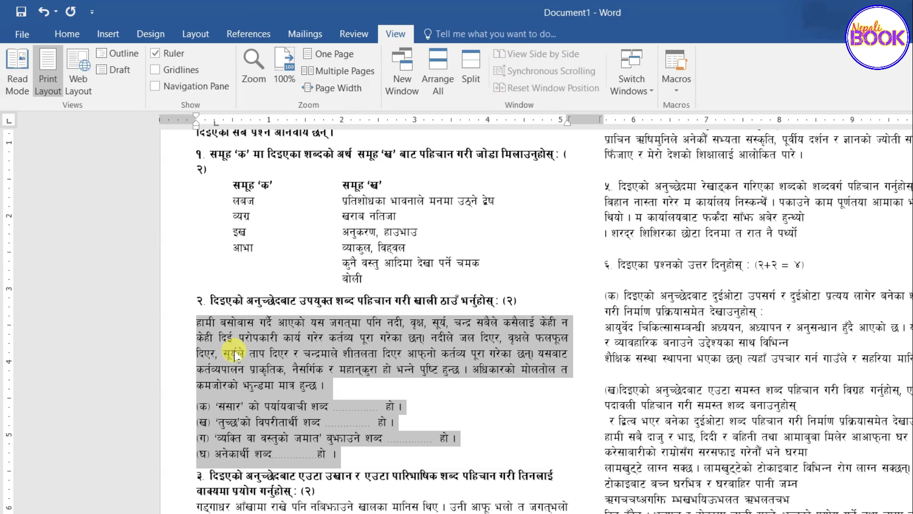
key("ctrl+m")
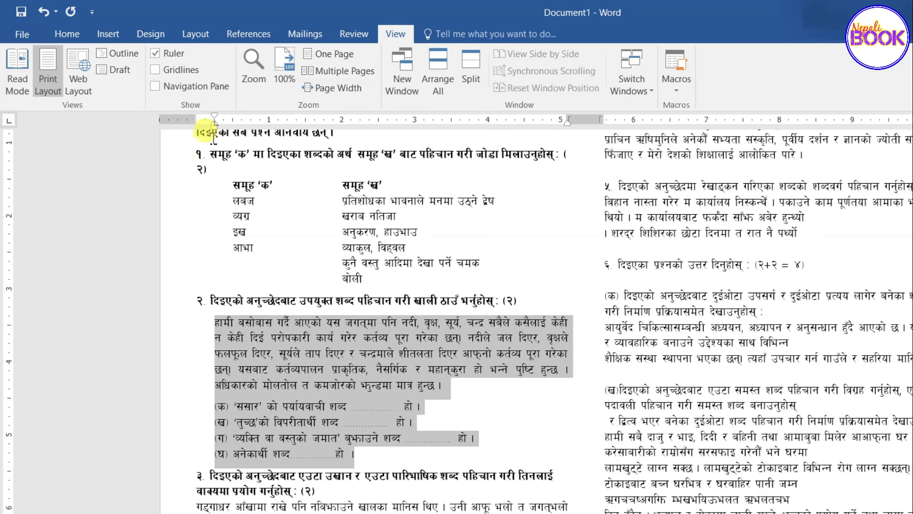
left_click(233, 340)
mouse_move(215, 322)
left_mouse_down()
mouse_move(376, 431)
mouse_move(283, 416)
left_mouse_up()
left_click(266, 399)
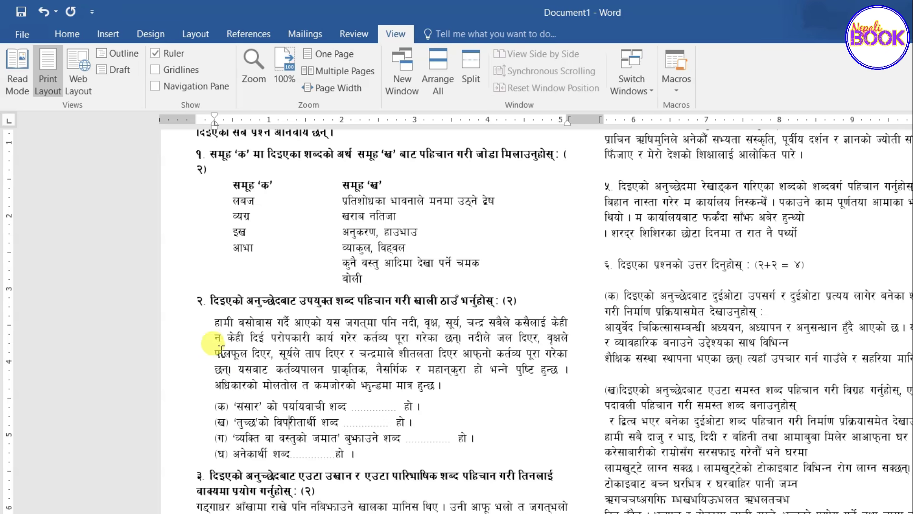
scroll(247, 373, "up", 3)
scroll(250, 374, "down", 2)
scroll(247, 374, "down", 3)
scroll(248, 381, "down", 1)
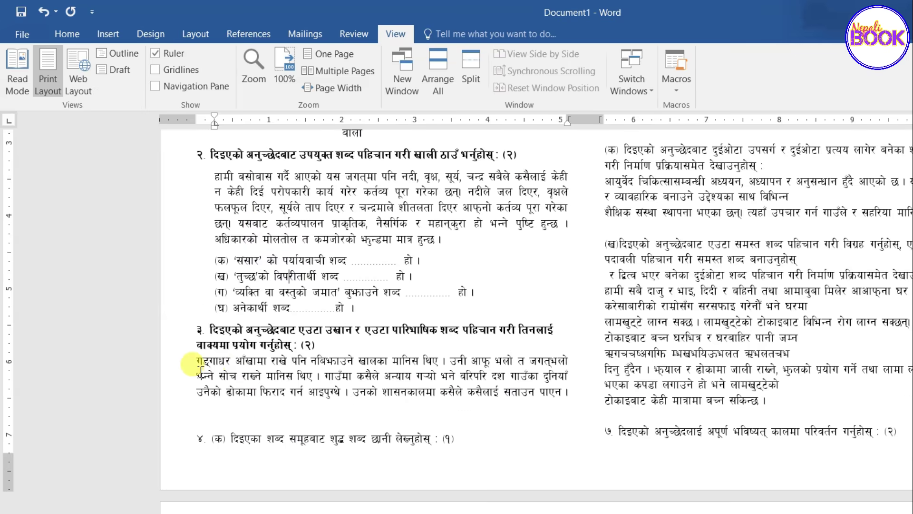
Indent the question 3 passage, paragraph mark included, with Ctrl+M to match question 2.
left_click_drag(198, 364, 548, 398)
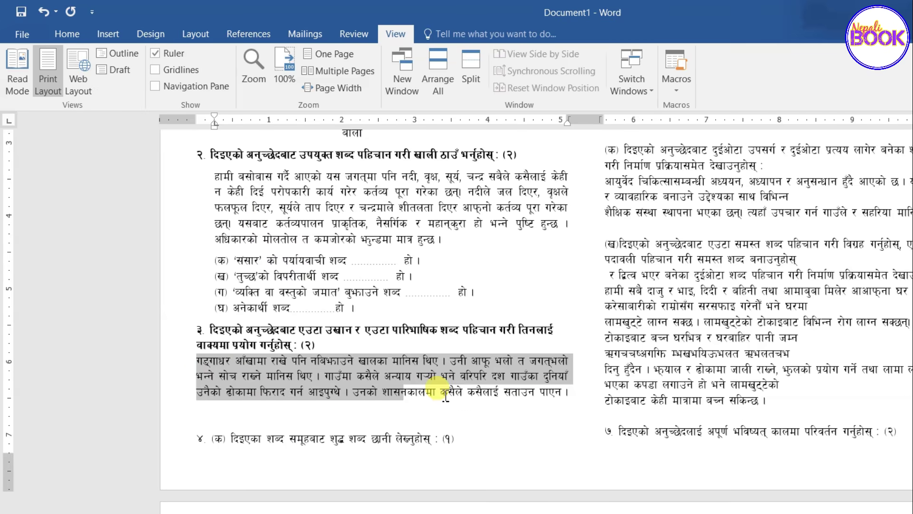
left_click_drag(548, 398, 578, 402)
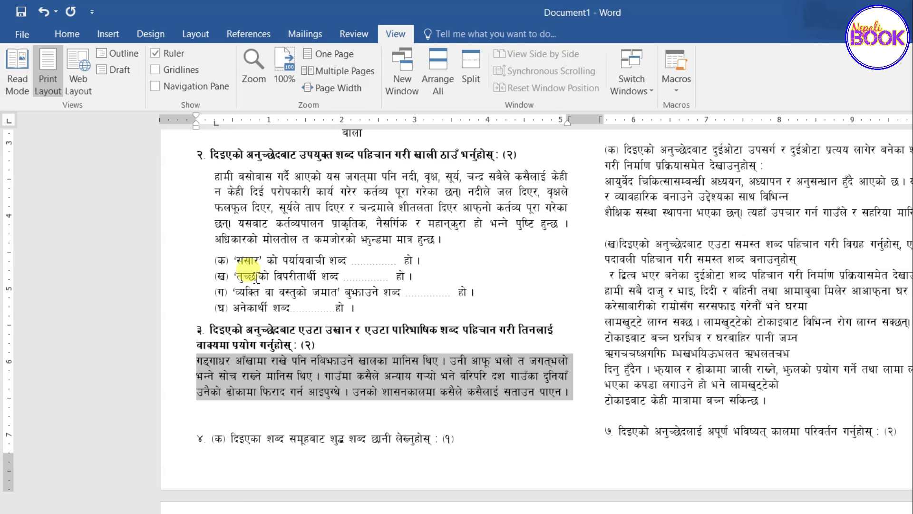
key("ctrl+m")
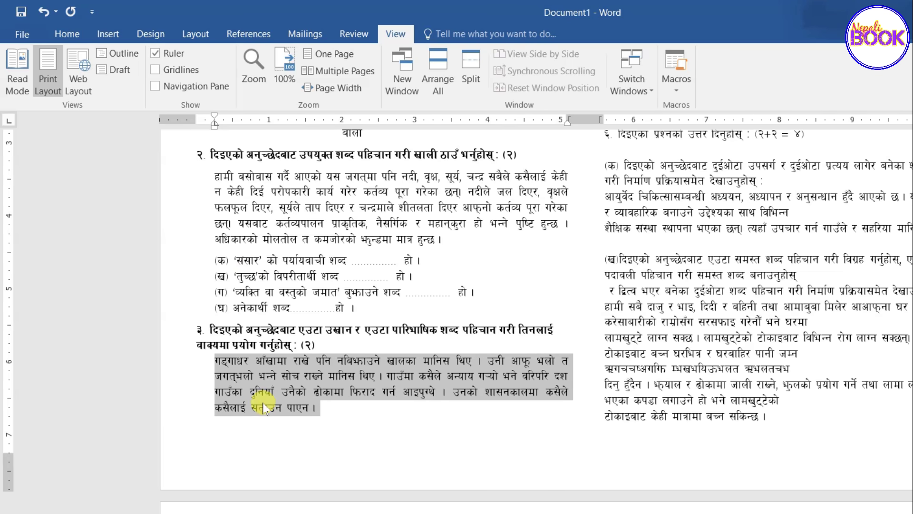
left_click(243, 403)
scroll(252, 407, "up", 2)
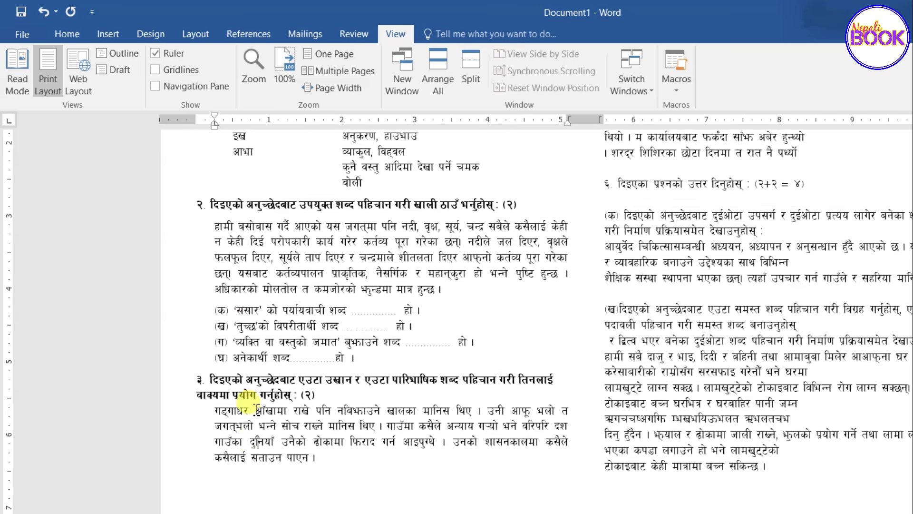
scroll(247, 404, "up", 2)
scroll(245, 348, "up", 3)
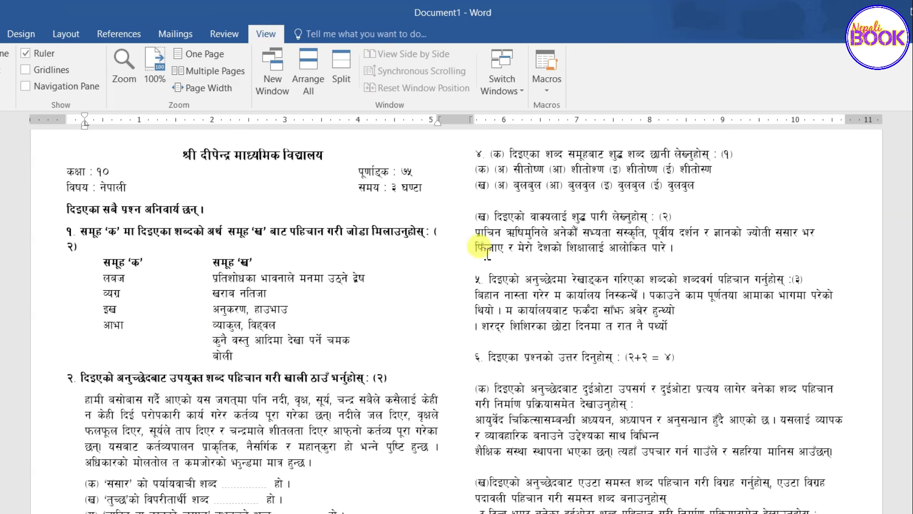
Make the question ४ heading bold.
scroll(482, 193, "up", 1)
left_click_drag(473, 186, 744, 186)
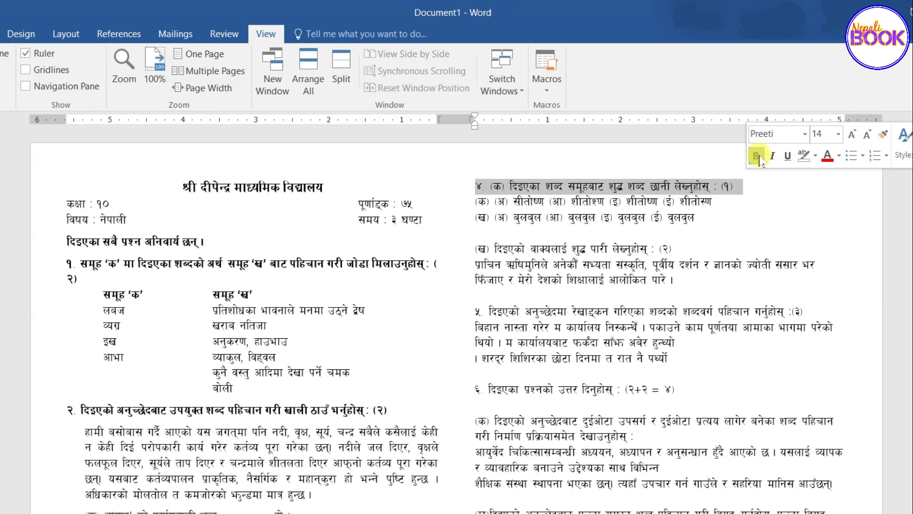
left_click(756, 156)
left_click(478, 204)
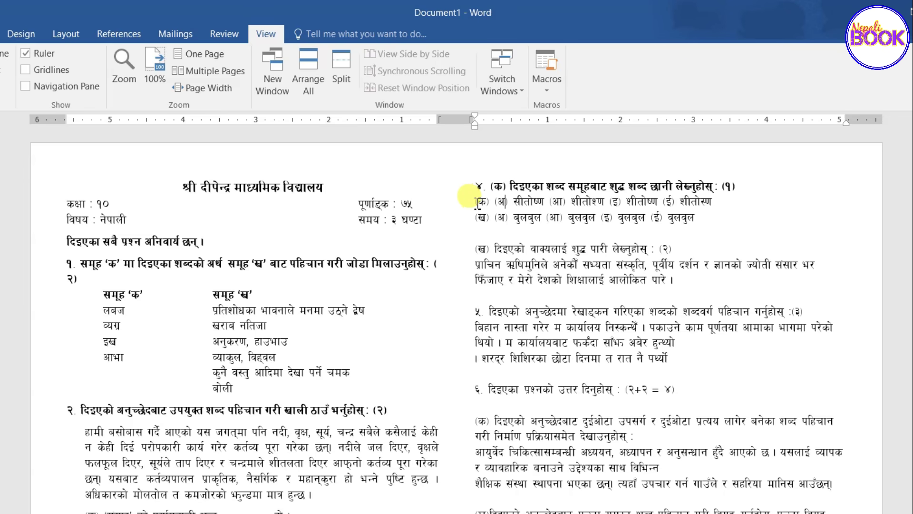
Tab-indent option rows (क) and (ख), and tab-space options (आ), (इ), (ई) on row (क).
left_click_drag(478, 201, 782, 220)
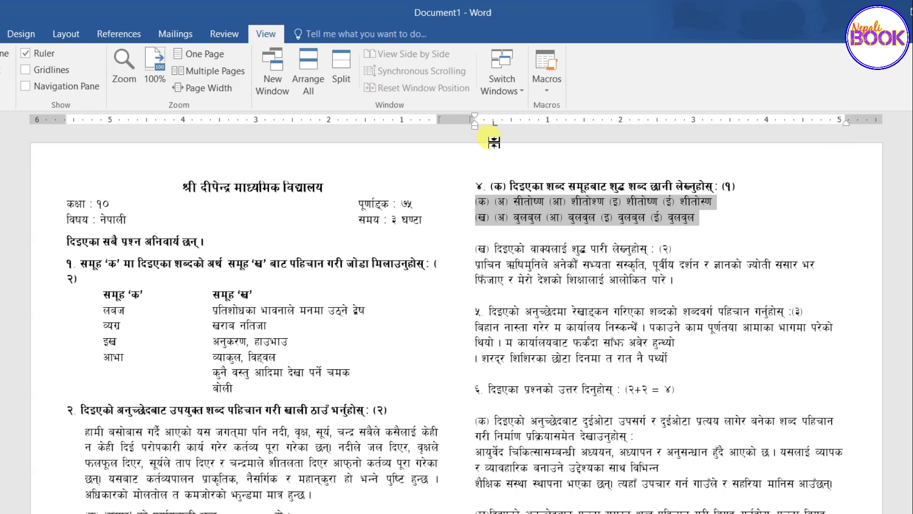
key("Tab")
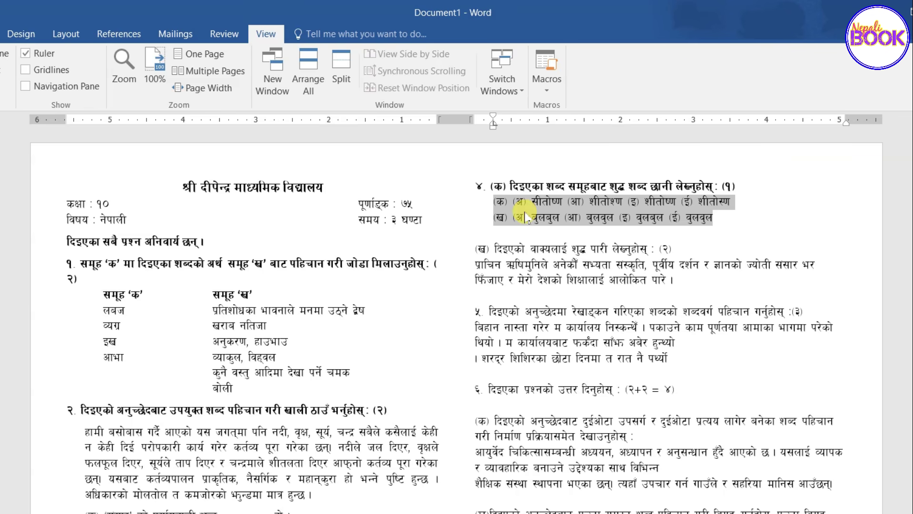
left_click(525, 217)
left_click(568, 202)
key("Tab")
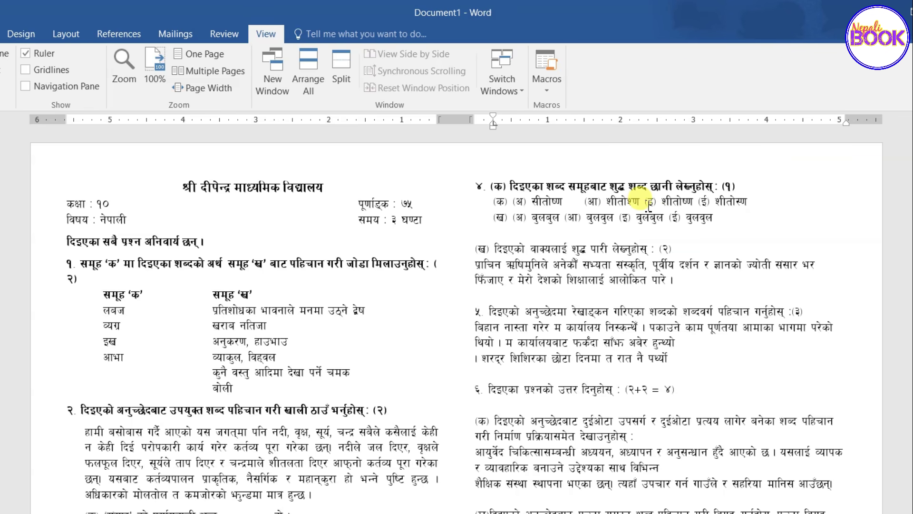
left_click(646, 202)
key("Tab")
left_click(711, 202)
key("Tab")
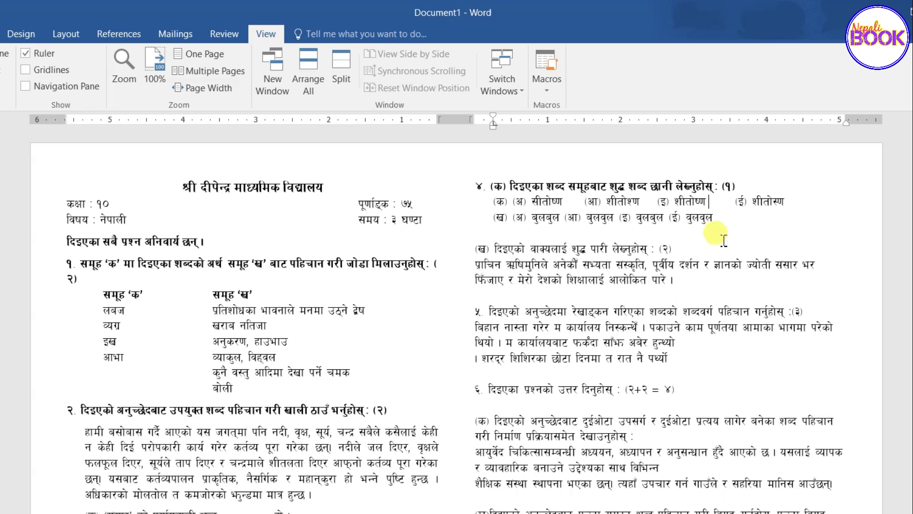
Tab-space options (आ), (इ), (ई) on row (ख) and delete the empty line above (ख).
left_click(567, 217)
key("Tab")
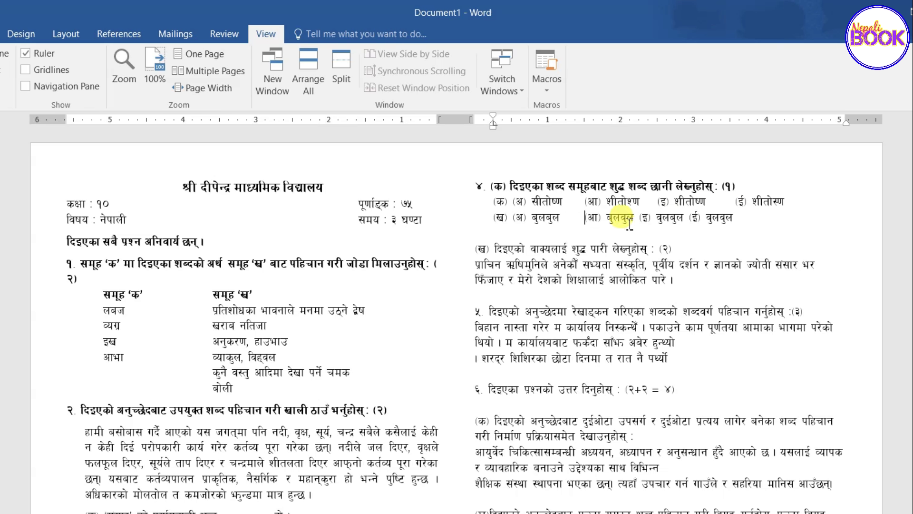
left_click(643, 217)
key("Tab")
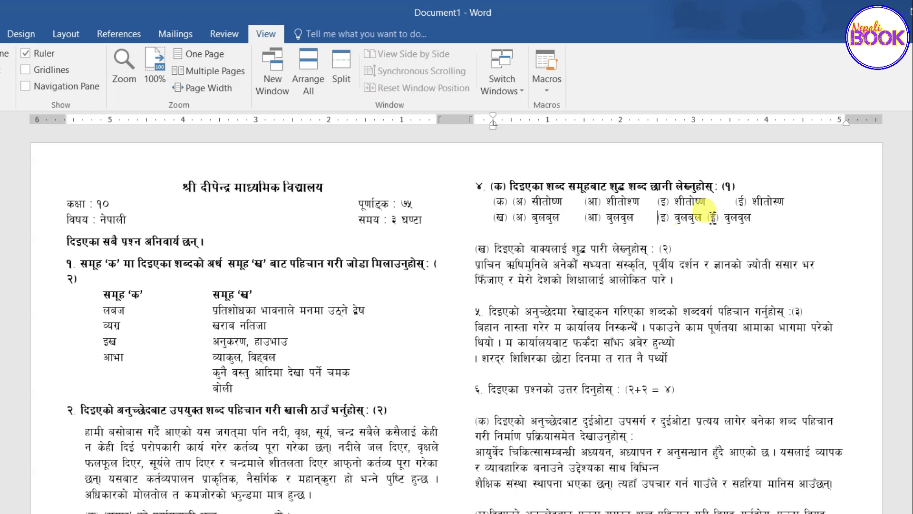
left_click(710, 217)
key("Tab")
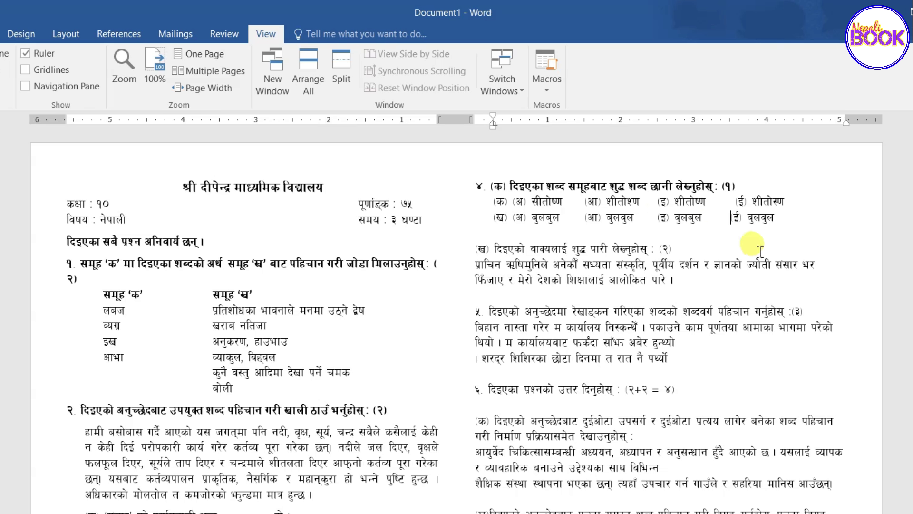
left_click(474, 236)
key("BackSpace")
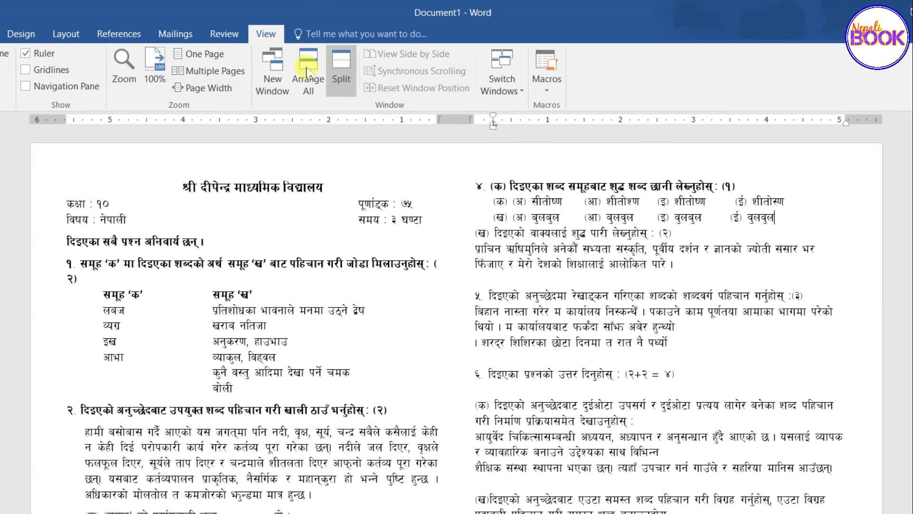
left_click(82, 37)
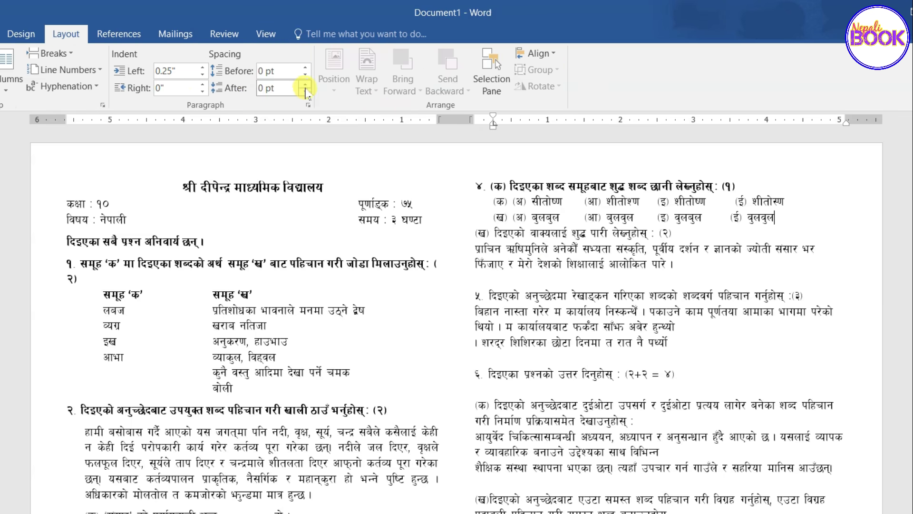
Add 6 pt spacing after the option lines and bold the (ख) heading.
left_click(305, 87)
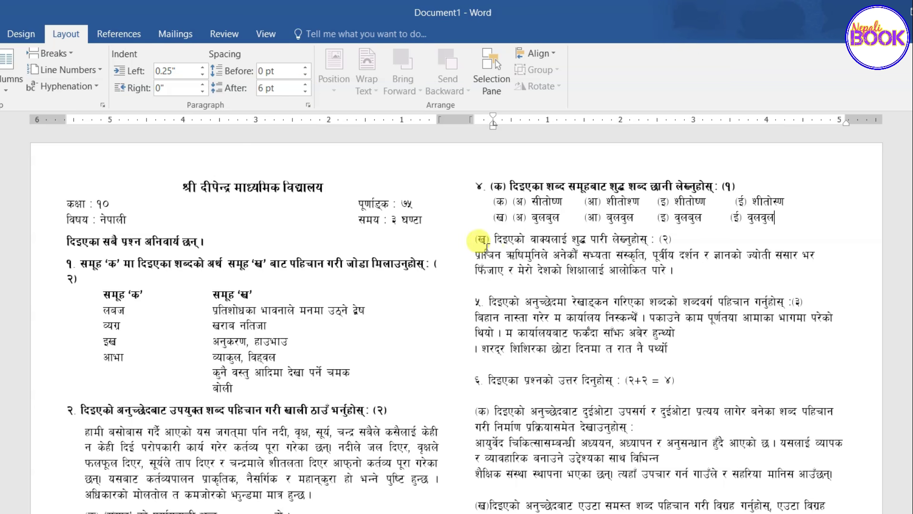
left_click_drag(476, 240, 681, 245)
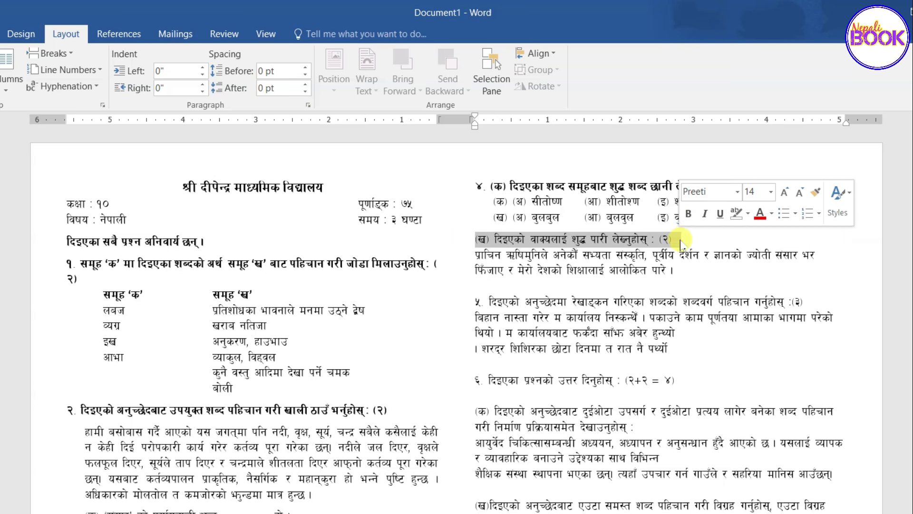
left_click(688, 214)
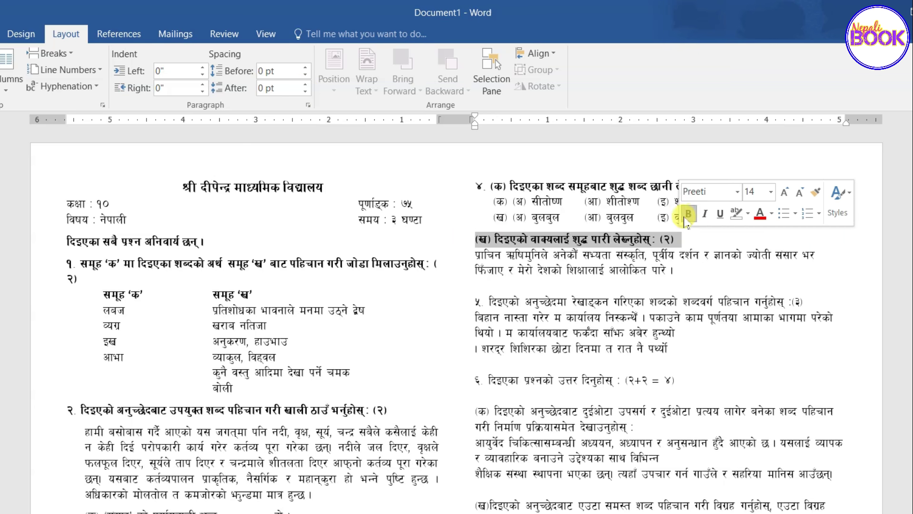
left_click(538, 270)
Justify the (ख) passage and indent it from the left.
left_click_drag(471, 259, 694, 272)
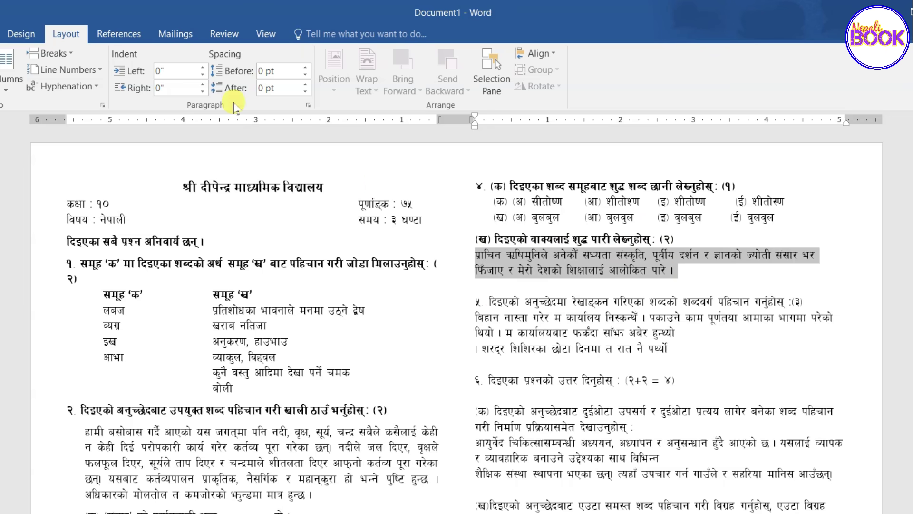
left_click(2, 34)
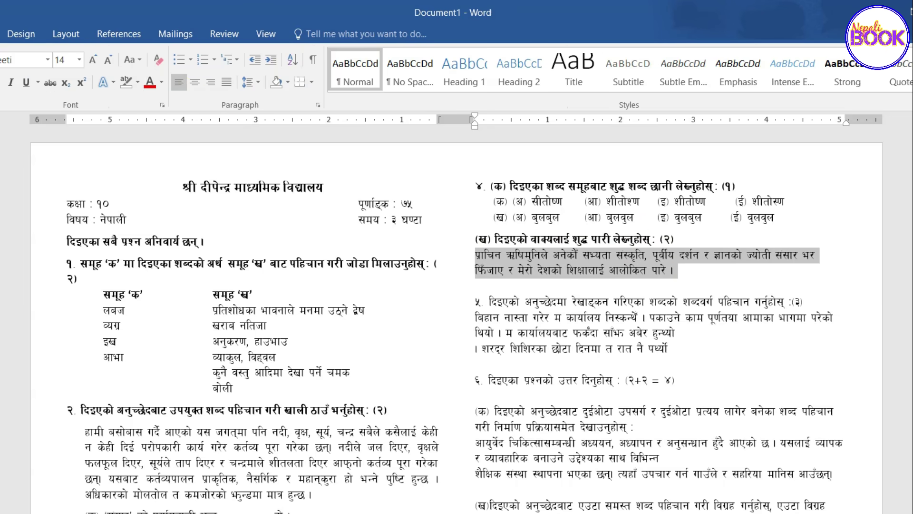
left_click(226, 88)
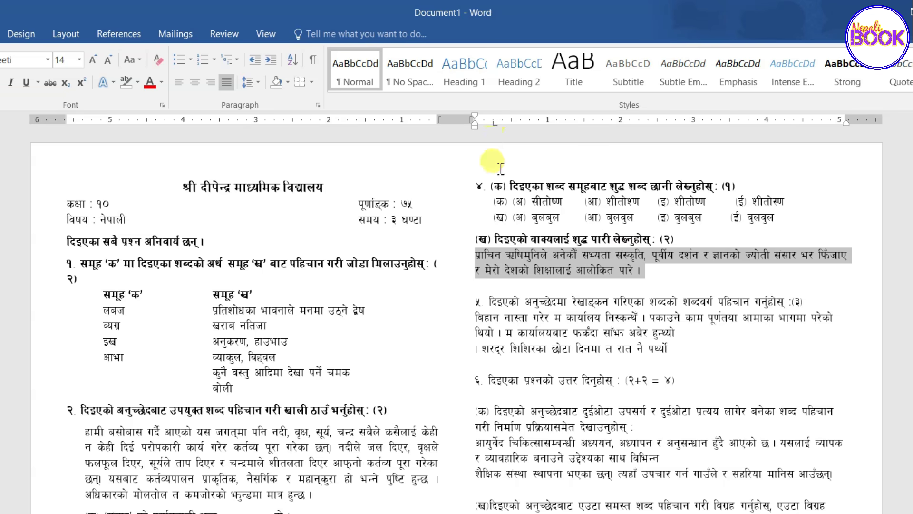
key("ctrl+m")
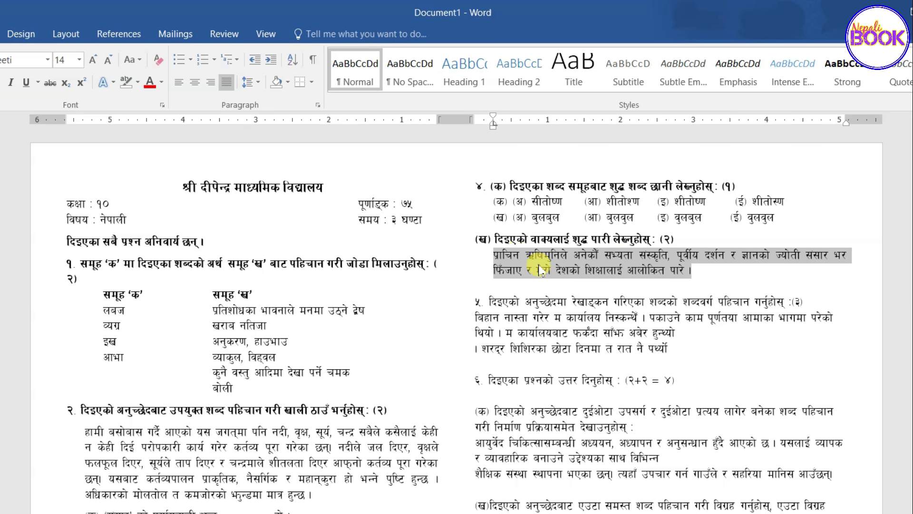
left_click(507, 257)
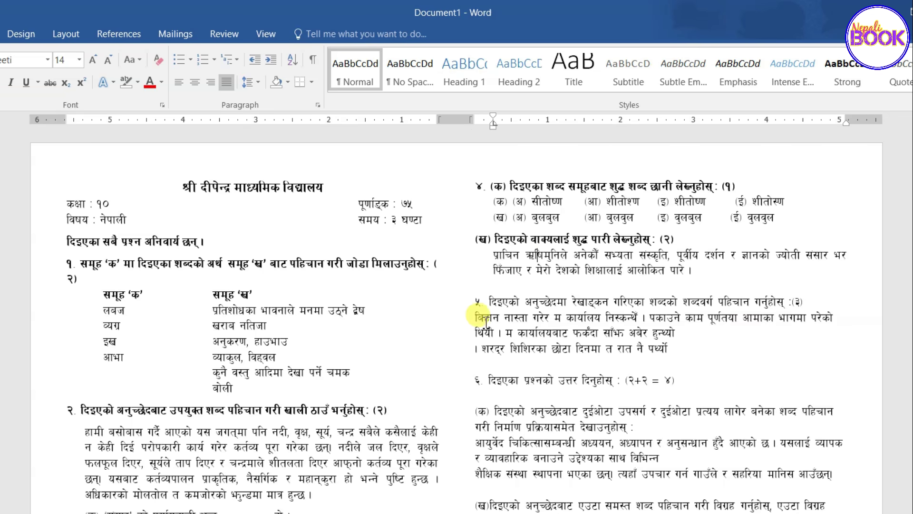
Join the broken line in the question ५ passage, then justify and left-indent it.
left_click_drag(485, 320, 659, 348)
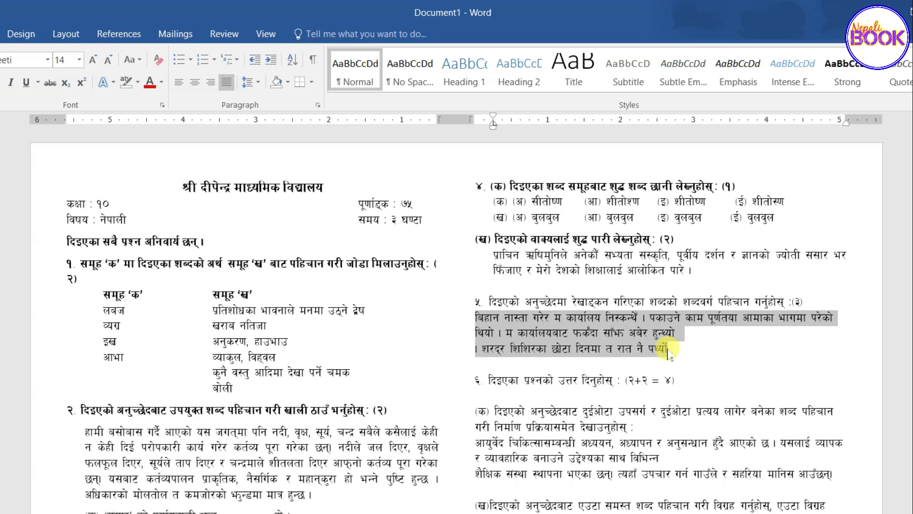
left_click(477, 346)
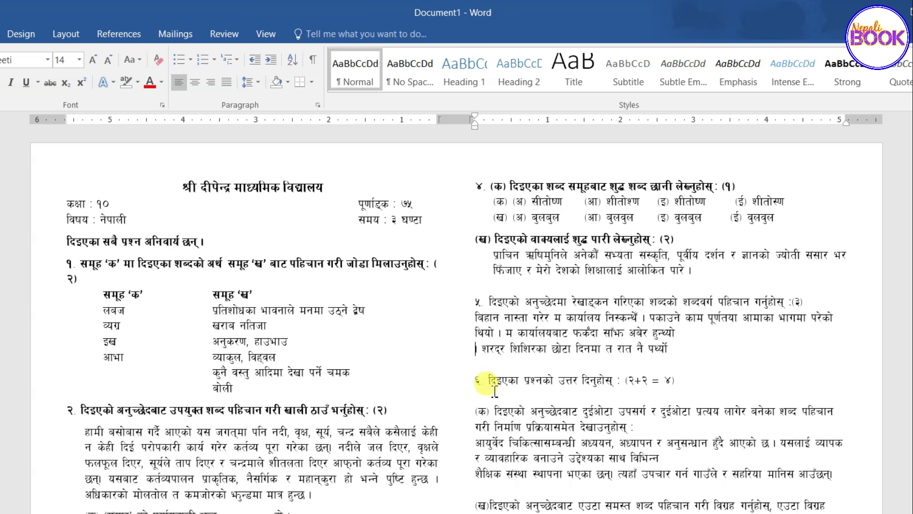
key("BackSpace")
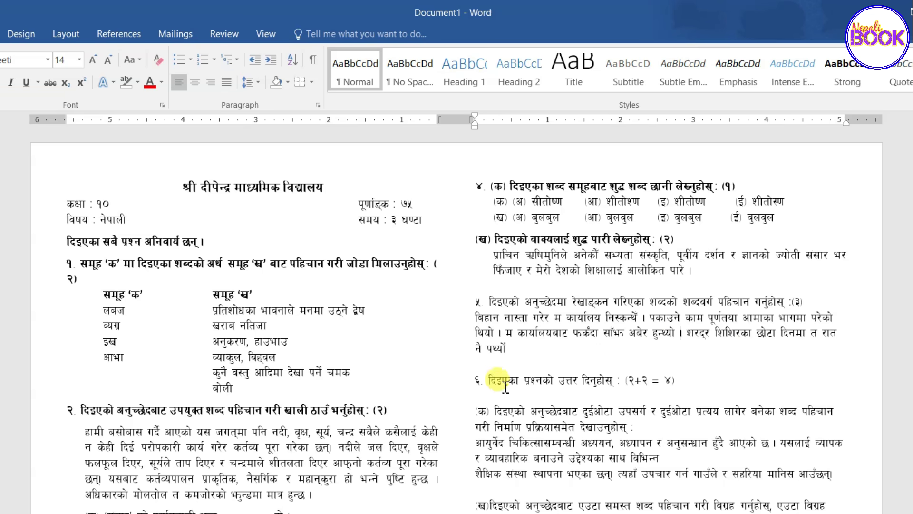
triple_click(474, 325)
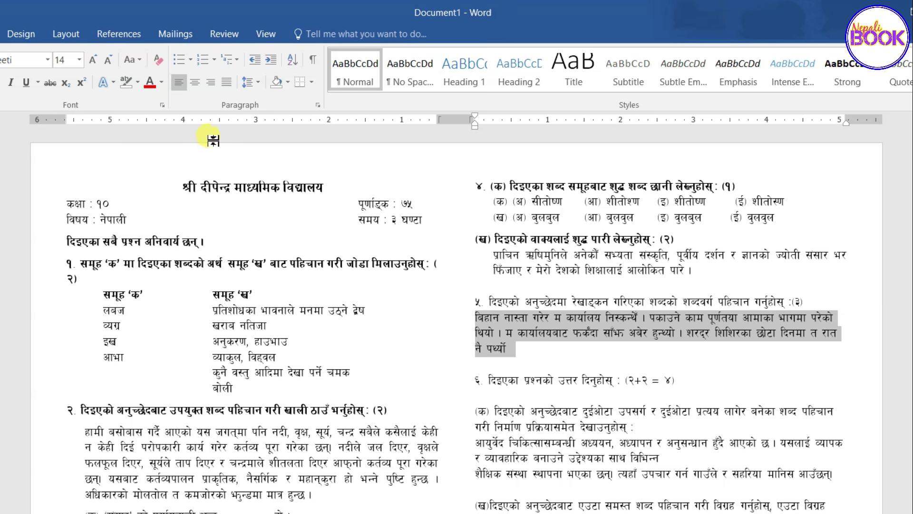
left_click(226, 83)
left_click_drag(476, 317, 503, 349)
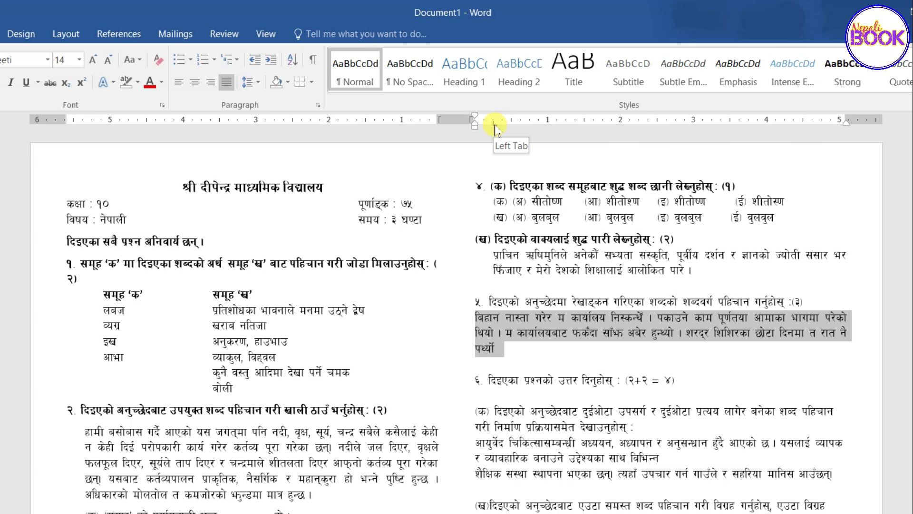
key("ctrl+m")
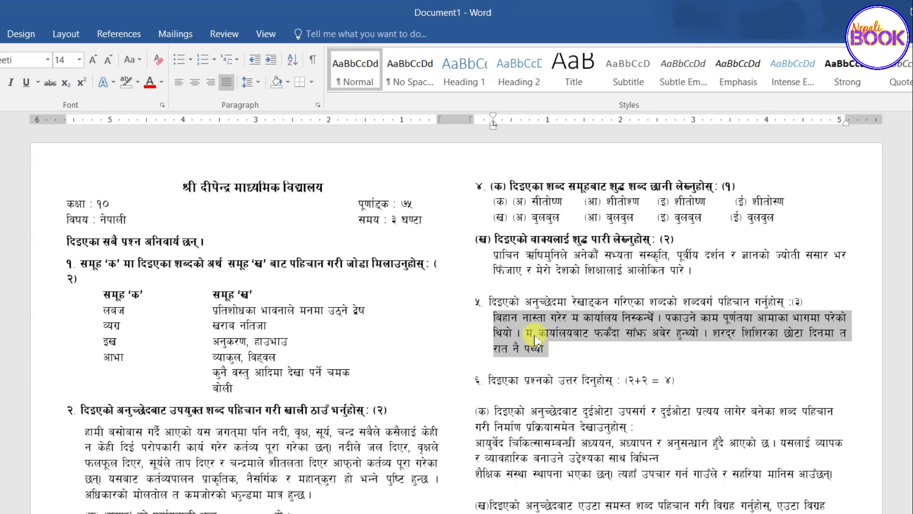
left_click(566, 367)
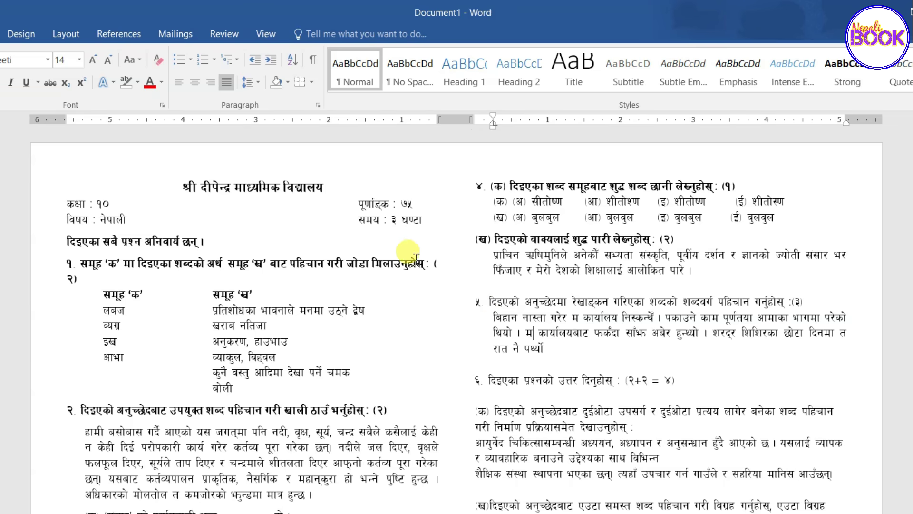
Bold the question ५ heading and delete the empty line above it.
left_click_drag(475, 302, 808, 303)
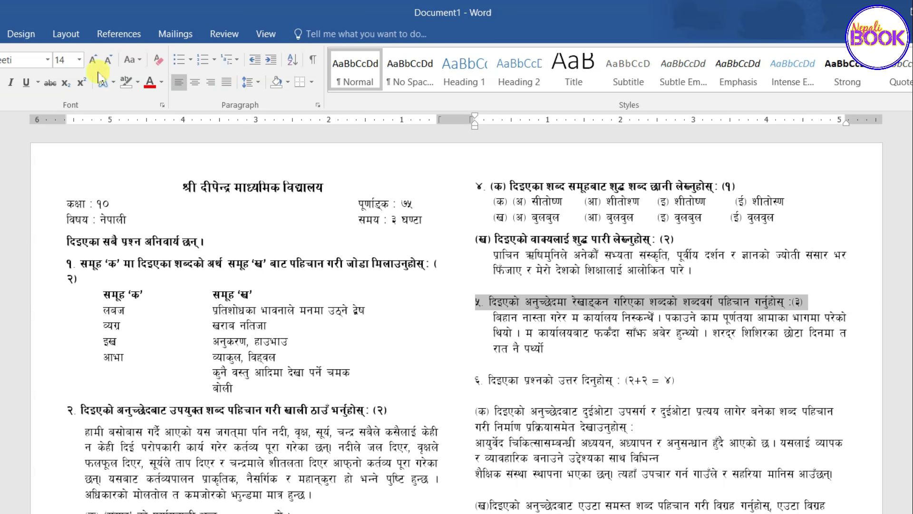
left_click(3, 83)
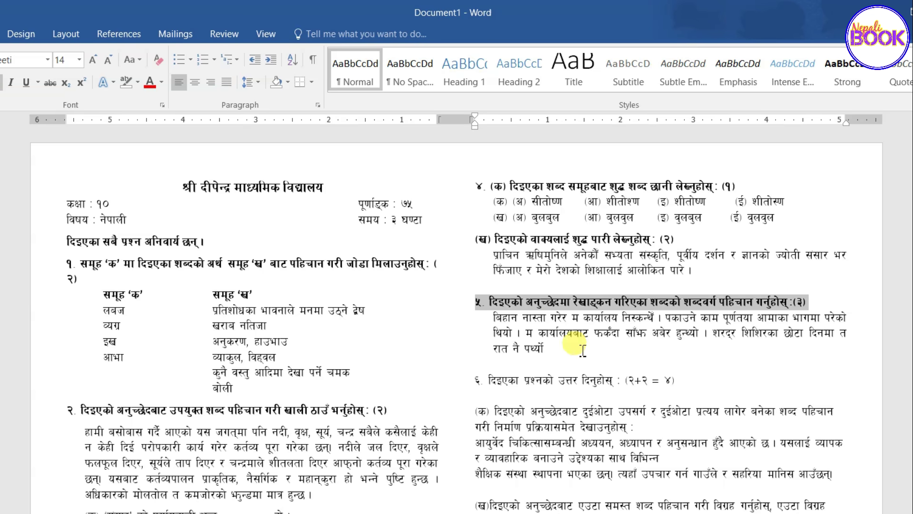
left_click(551, 317)
left_click(500, 289)
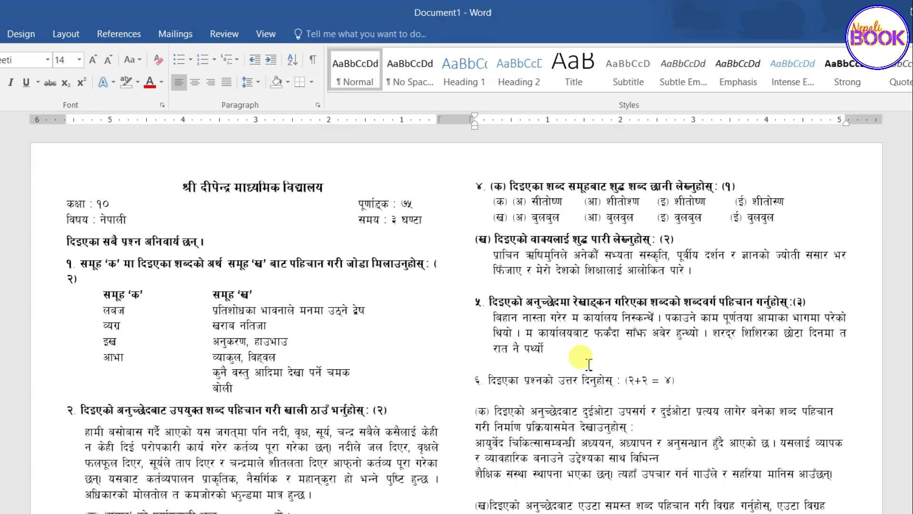
key("BackSpace")
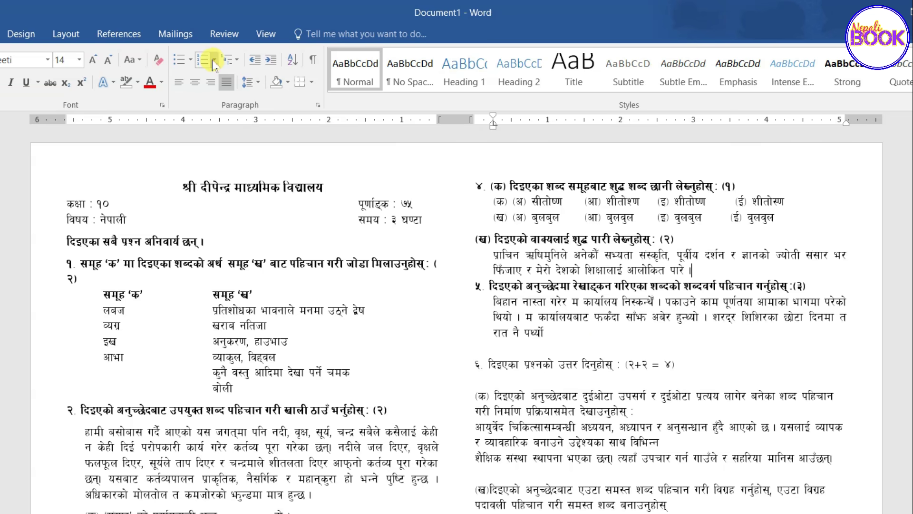
Set 6 pt spacing after the (ख) passage.
left_click(64, 34)
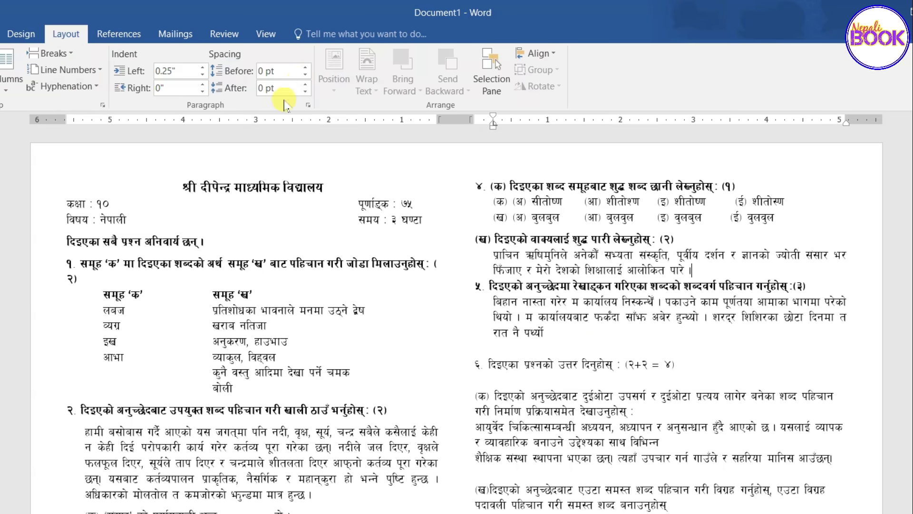
left_click(305, 86)
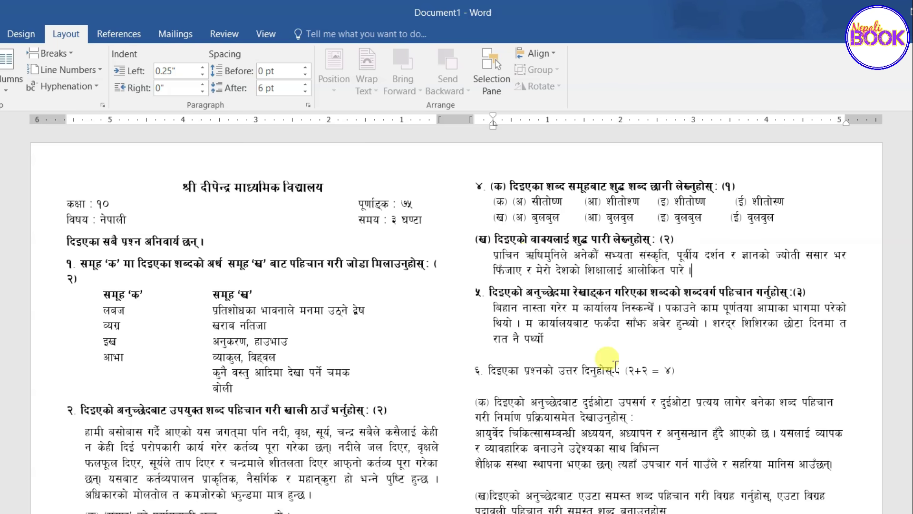
scroll(452, 483, "down", 3)
scroll(457, 488, "down", 5)
scroll(456, 488, "down", 5)
scroll(457, 487, "down", 5)
scroll(457, 488, "down", 5)
scroll(457, 487, "up", 2)
scroll(456, 488, "down", 5)
scroll(456, 486, "down", 1)
scroll(456, 486, "down", 4)
scroll(456, 486, "down", 4)
scroll(456, 487, "down", 4)
scroll(457, 488, "down", 4)
scroll(456, 485, "down", 3)
scroll(452, 484, "up", 5)
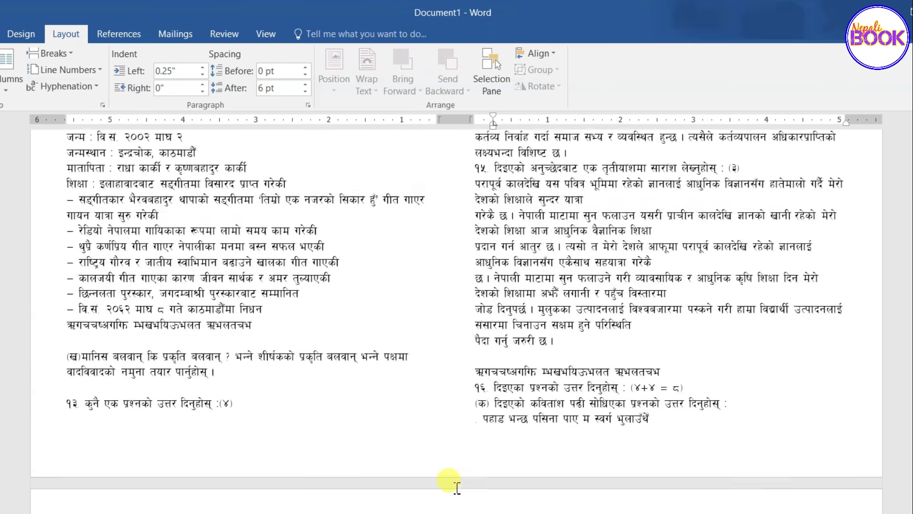
scroll(435, 252, "up", 1)
scroll(383, 321, "up", 4)
scroll(383, 322, "up", 3)
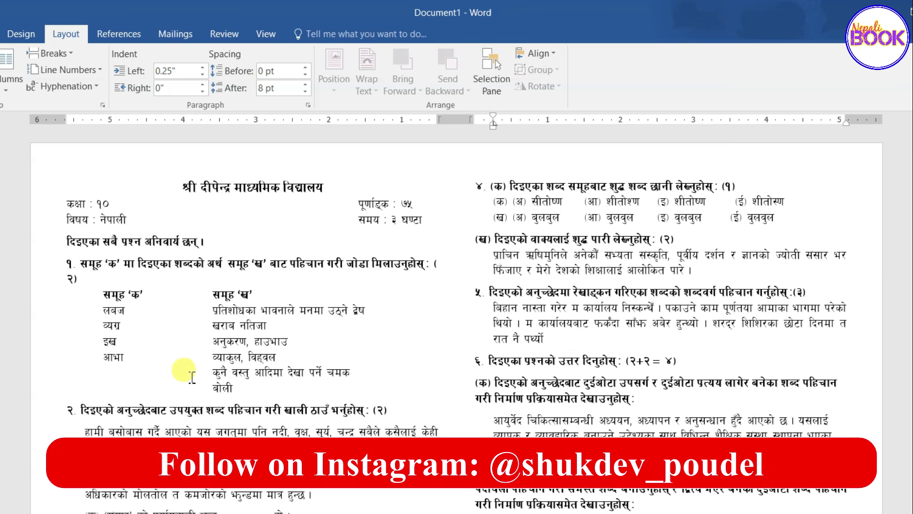
scroll(569, 434, "down", 5)
scroll(568, 434, "down", 5)
scroll(568, 434, "down", 5)
scroll(285, 419, "down", 5)
scroll(285, 417, "down", 2)
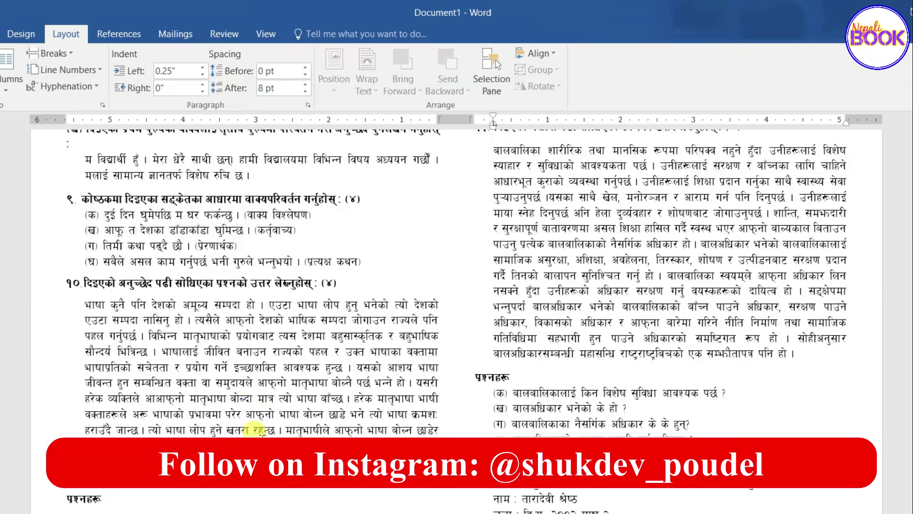
scroll(306, 422, "down", 5)
scroll(306, 422, "down", 5)
scroll(547, 411, "down", 3)
scroll(548, 410, "down", 5)
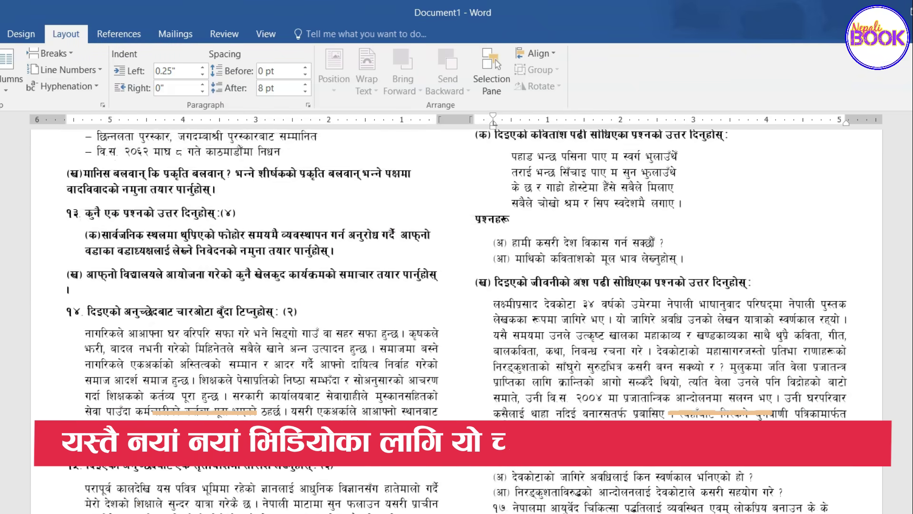
scroll(452, 402, "down", 5)
scroll(357, 394, "down", 5)
scroll(462, 418, "down", 5)
scroll(380, 419, "down", 5)
scroll(351, 481, "down", 2)
scroll(350, 482, "up", 1)
scroll(351, 483, "up", 5)
scroll(457, 323, "up", 5)
scroll(456, 323, "up", 5)
scroll(457, 324, "up", 5)
scroll(457, 323, "up", 5)
scroll(240, 313, "up", 5)
scroll(240, 313, "up", 5)
scroll(240, 312, "up", 5)
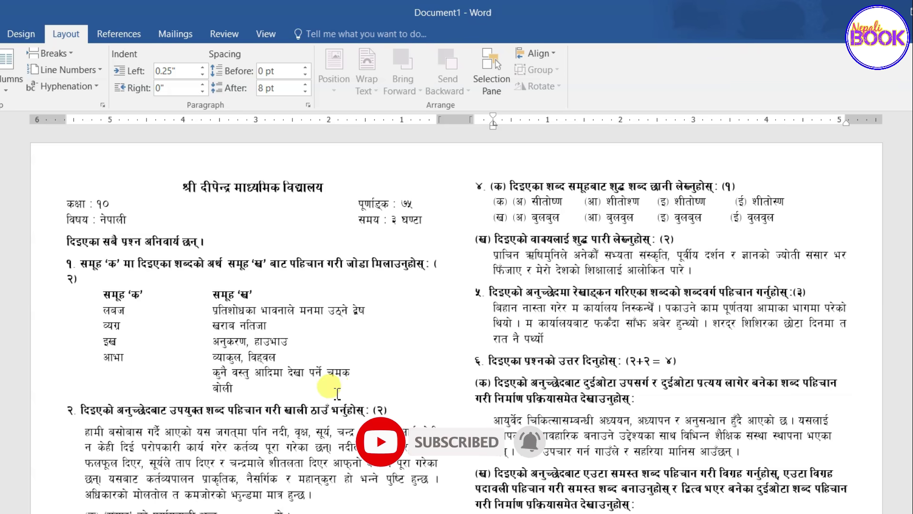
Check the indent and spacing of the question २ passage and the question ६ (क) passage.
scroll(342, 389, "down", 2)
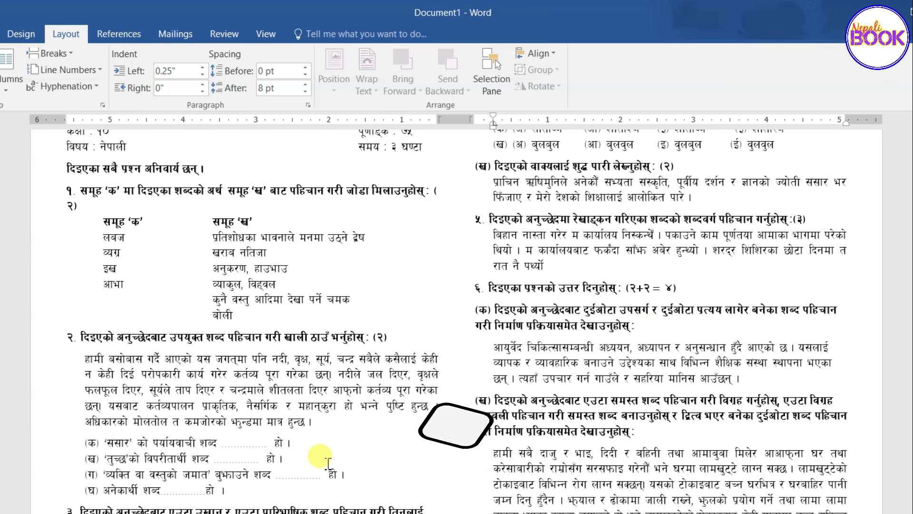
left_click_drag(85, 356, 324, 498)
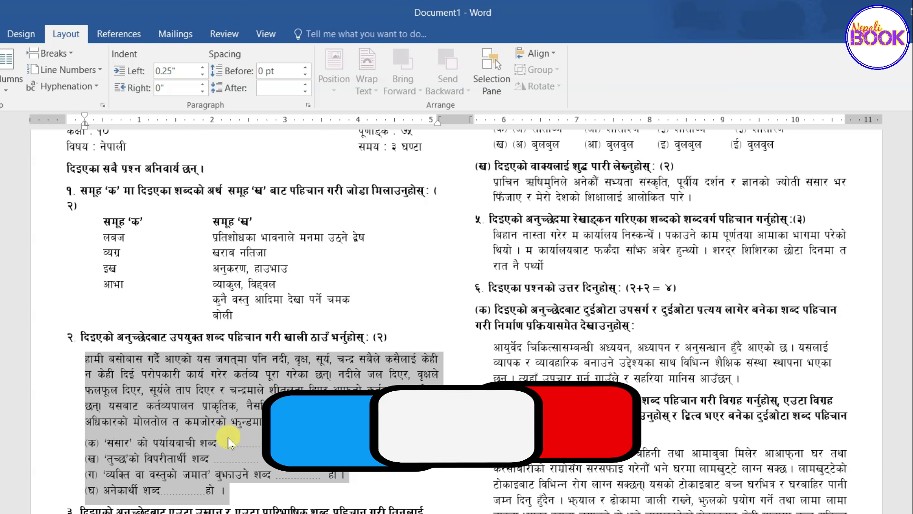
left_click(228, 443)
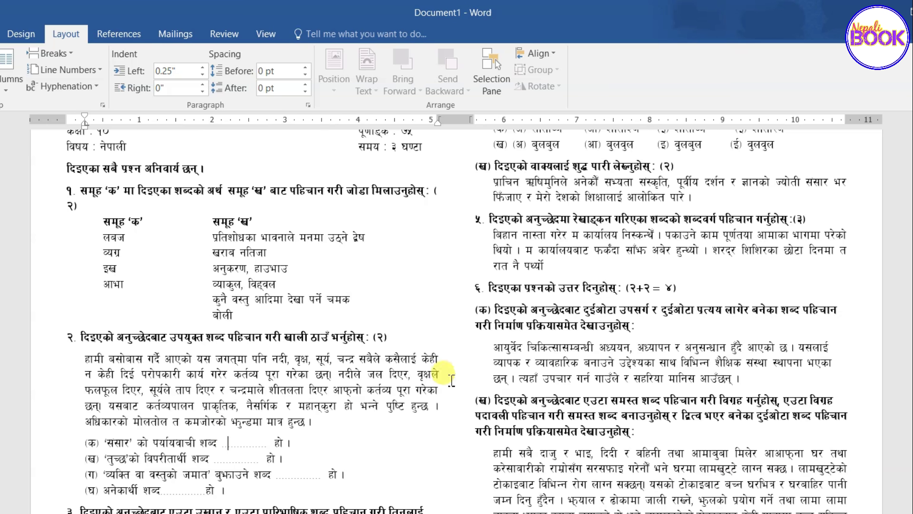
left_click_drag(493, 347, 740, 387)
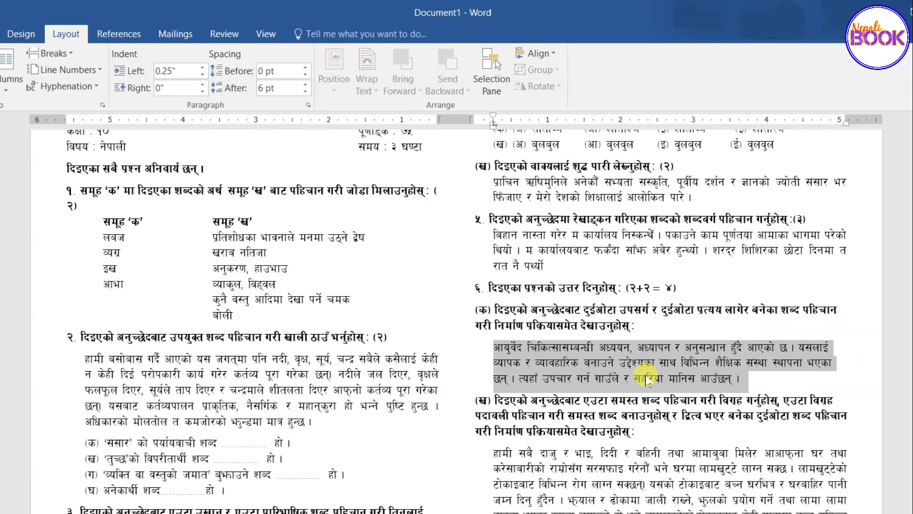
left_click(618, 380)
scroll(578, 395, "down", 3)
scroll(428, 377, "up", 5)
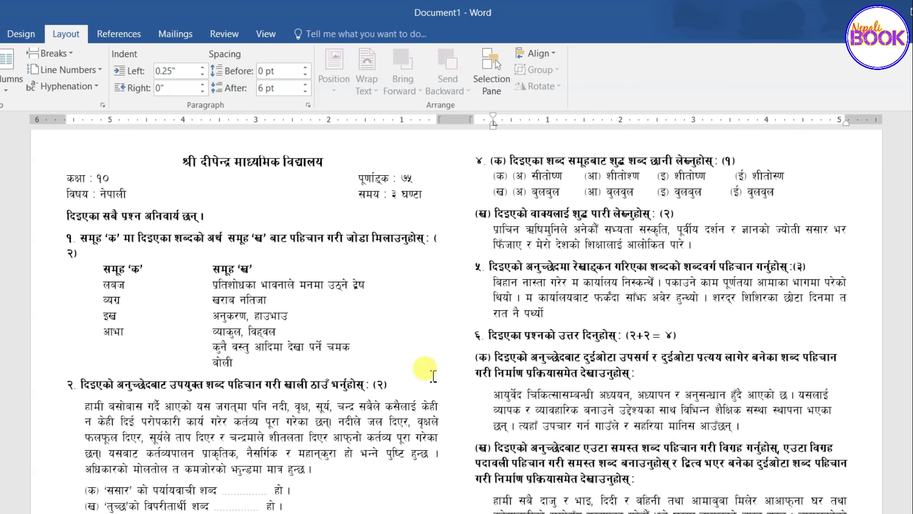
Check question १'s table rows and question ४'s option rows, then scroll to questions 9–11.
left_click_drag(104, 310, 283, 377)
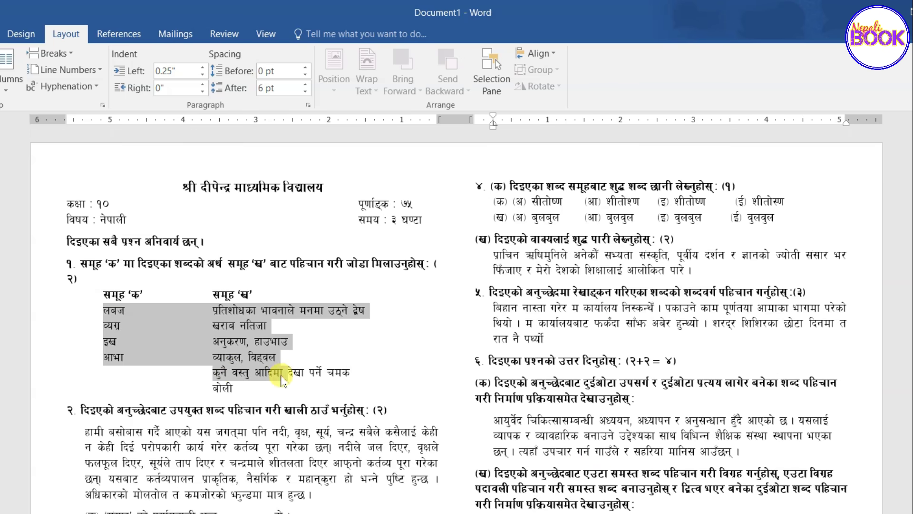
left_click(232, 372)
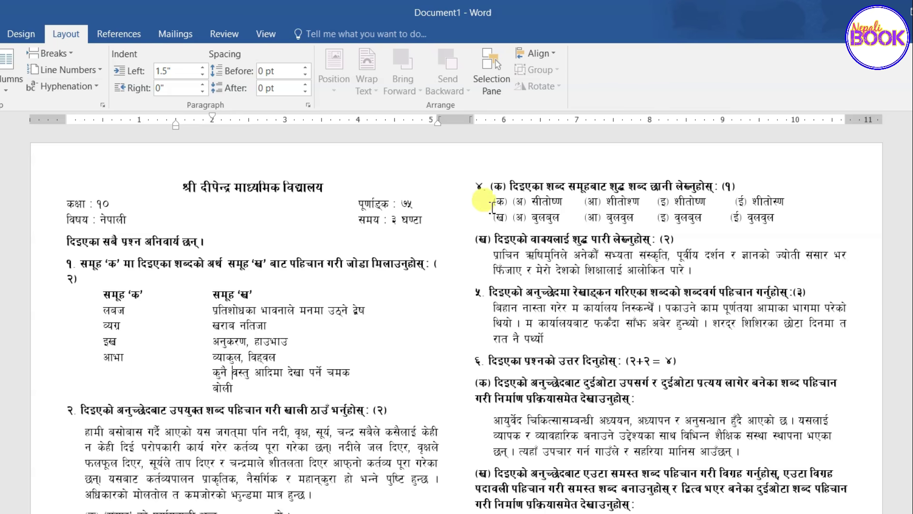
left_click_drag(475, 198, 790, 222)
left_click(634, 217)
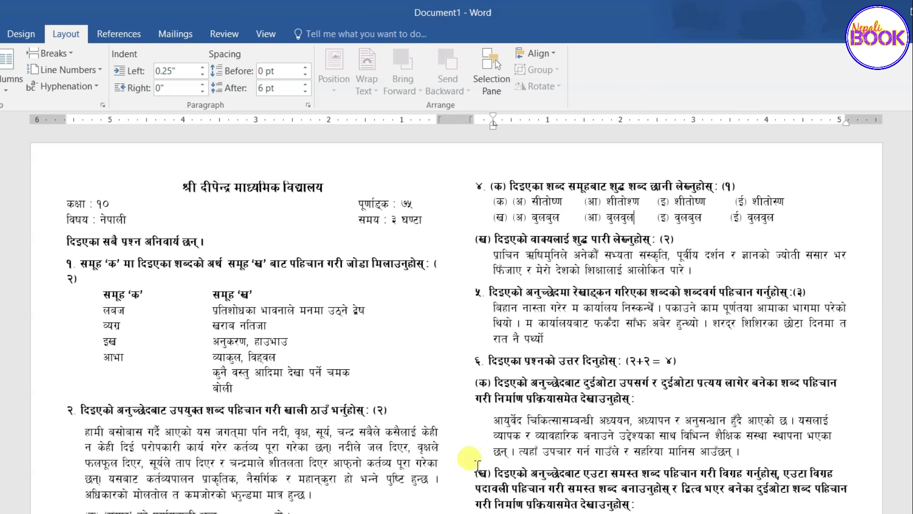
scroll(478, 466, "down", 4)
scroll(478, 465, "down", 2)
scroll(471, 468, "down", 5)
scroll(316, 473, "down", 2)
scroll(317, 473, "down", 2)
scroll(319, 481, "up", 4)
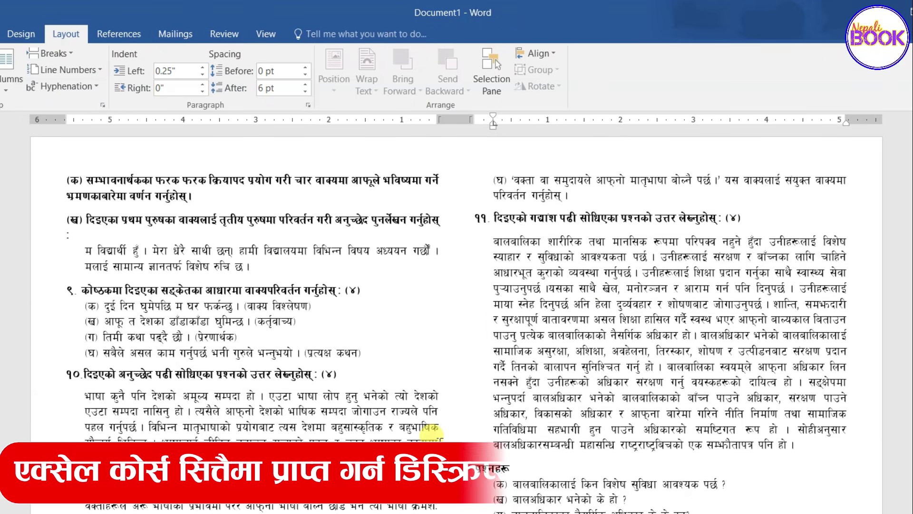
Check the indent and spacing of the passage under question ११.
scroll(638, 471, "down", 2)
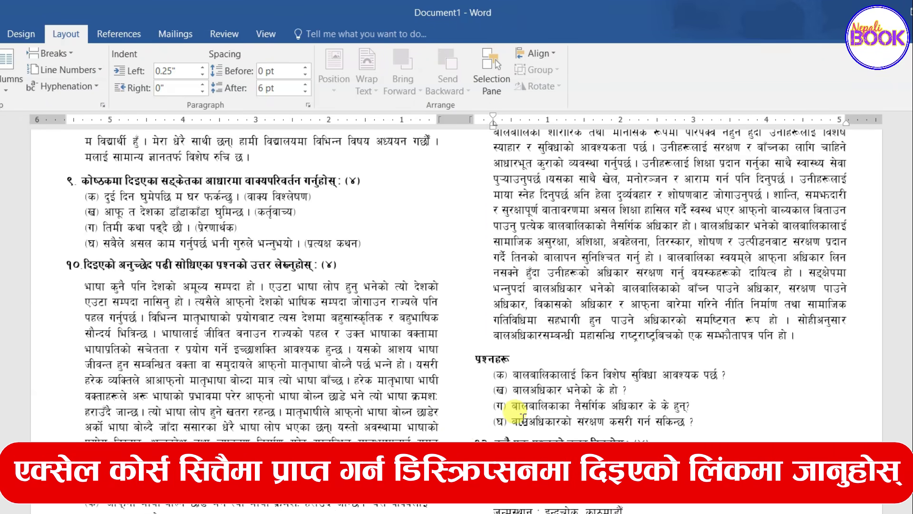
scroll(497, 339, "up", 3)
left_click_drag(493, 312, 761, 511)
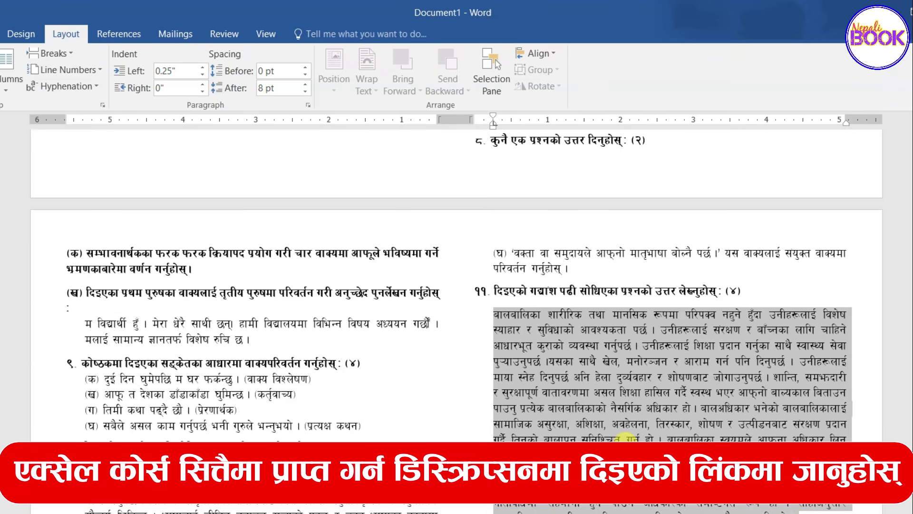
left_click(624, 436)
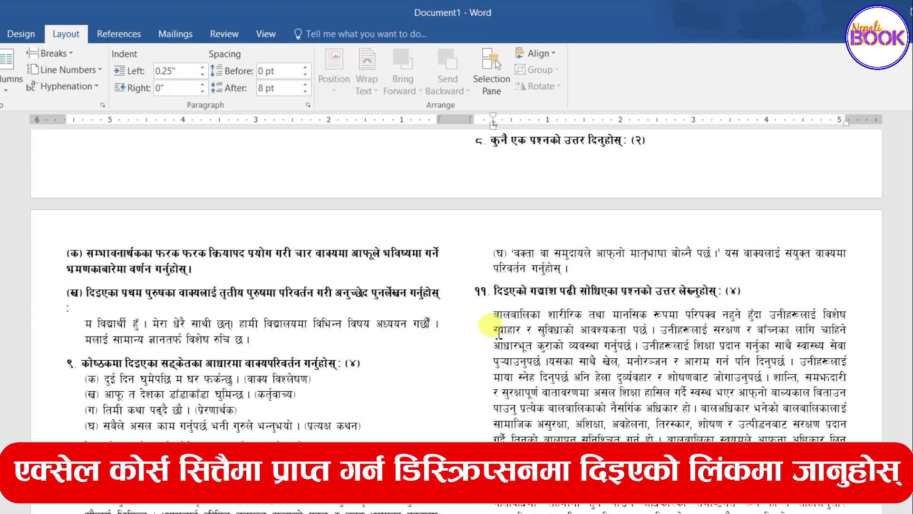
Check the question १० passage, then scroll down to questions 13–16.
scroll(456, 314, "down", 3)
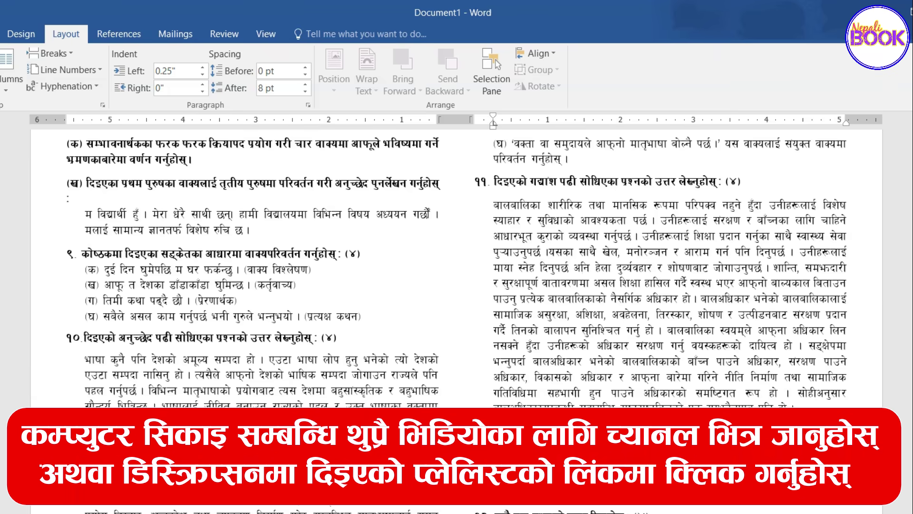
scroll(627, 221, "down", 3)
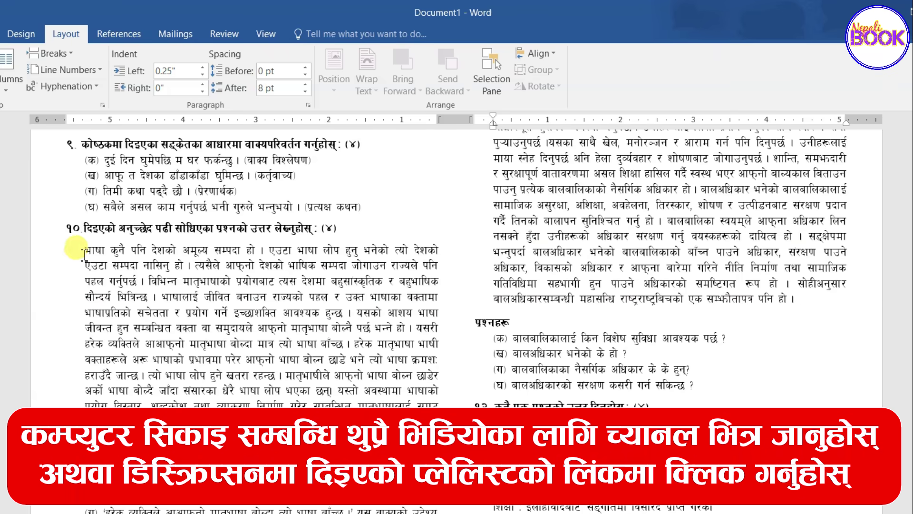
left_click_drag(84, 252, 265, 510)
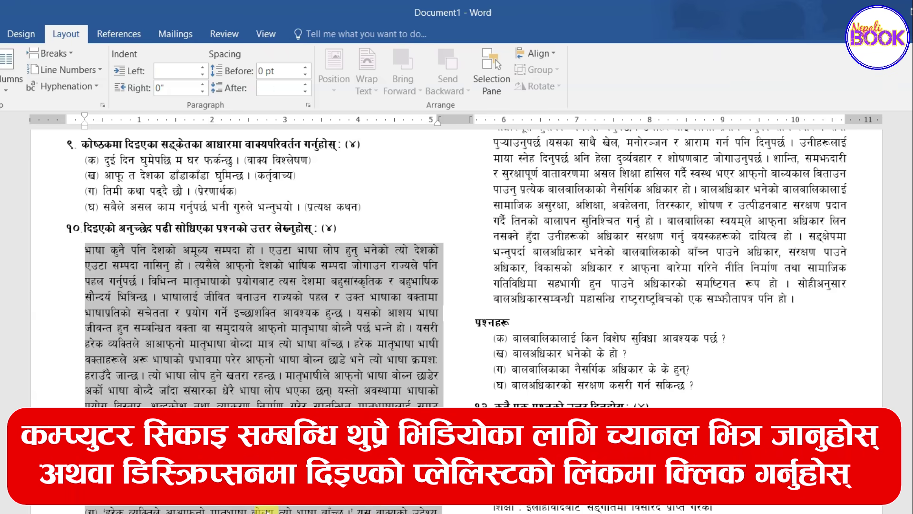
left_click(265, 510)
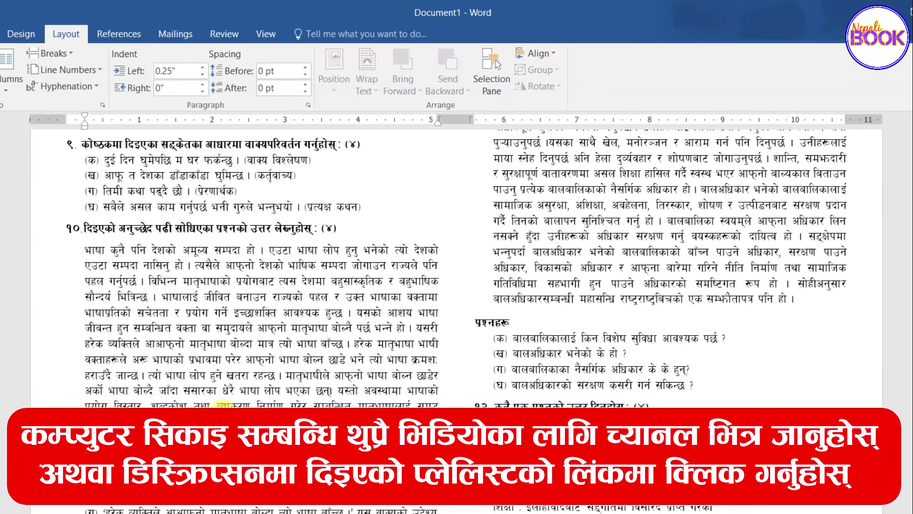
scroll(223, 405, "down", 5)
scroll(490, 259, "down", 2)
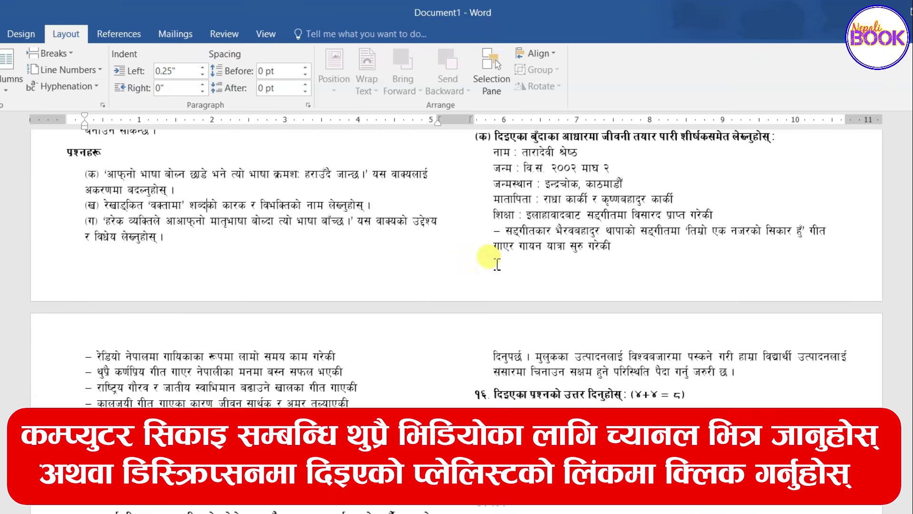
scroll(457, 267, "down", 4)
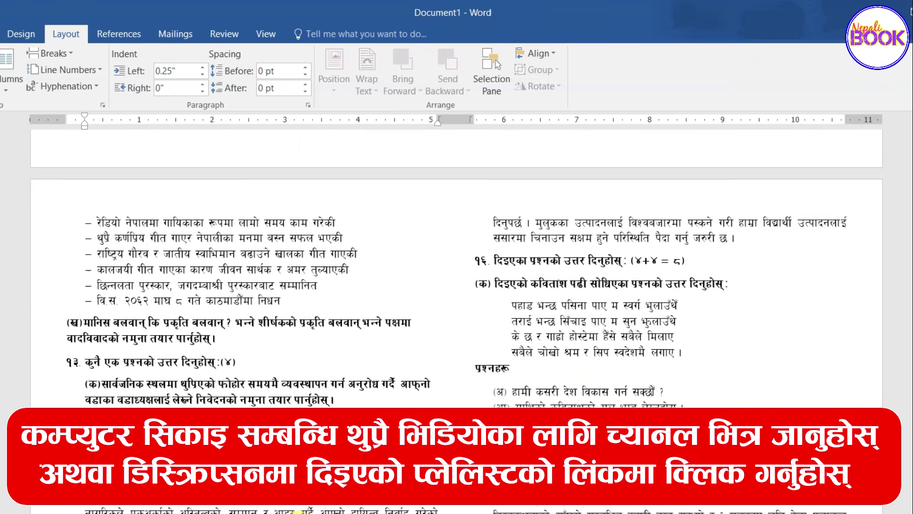
scroll(456, 266, "down", 1)
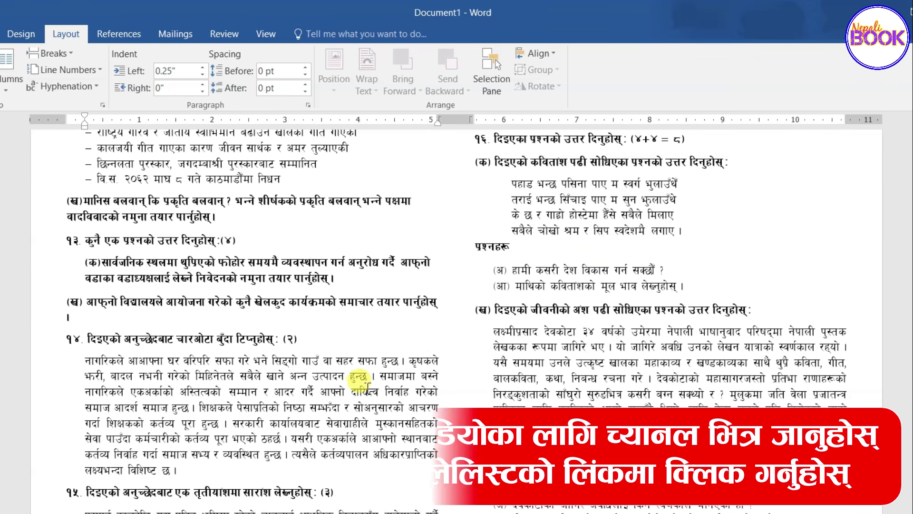